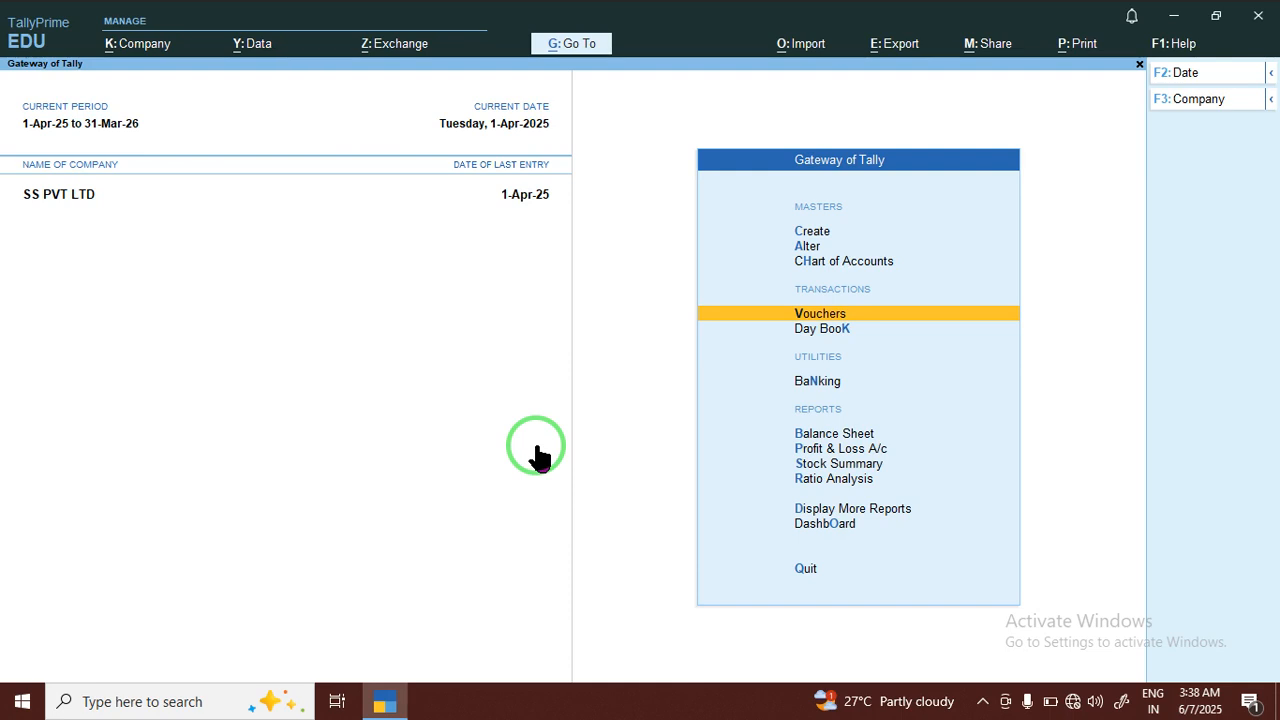
Start a new voucher entry with Debit Note as the voucher type
left_click(860, 316)
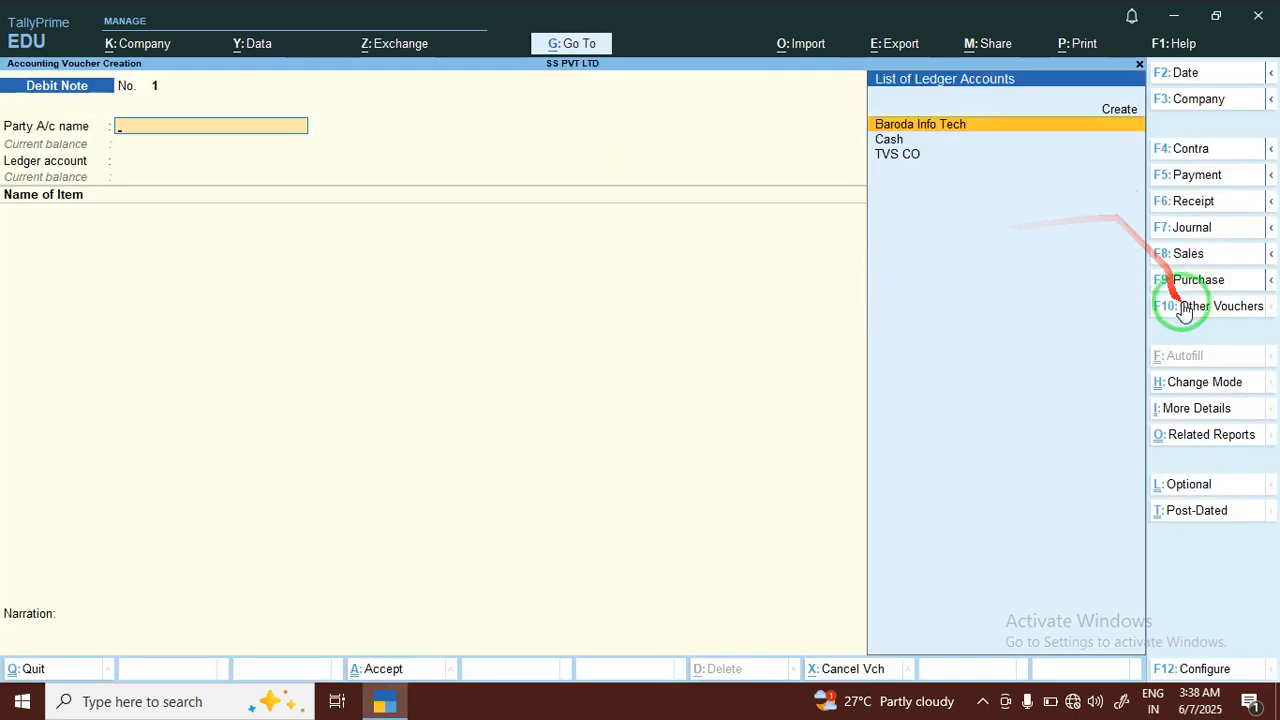
left_click(1188, 310)
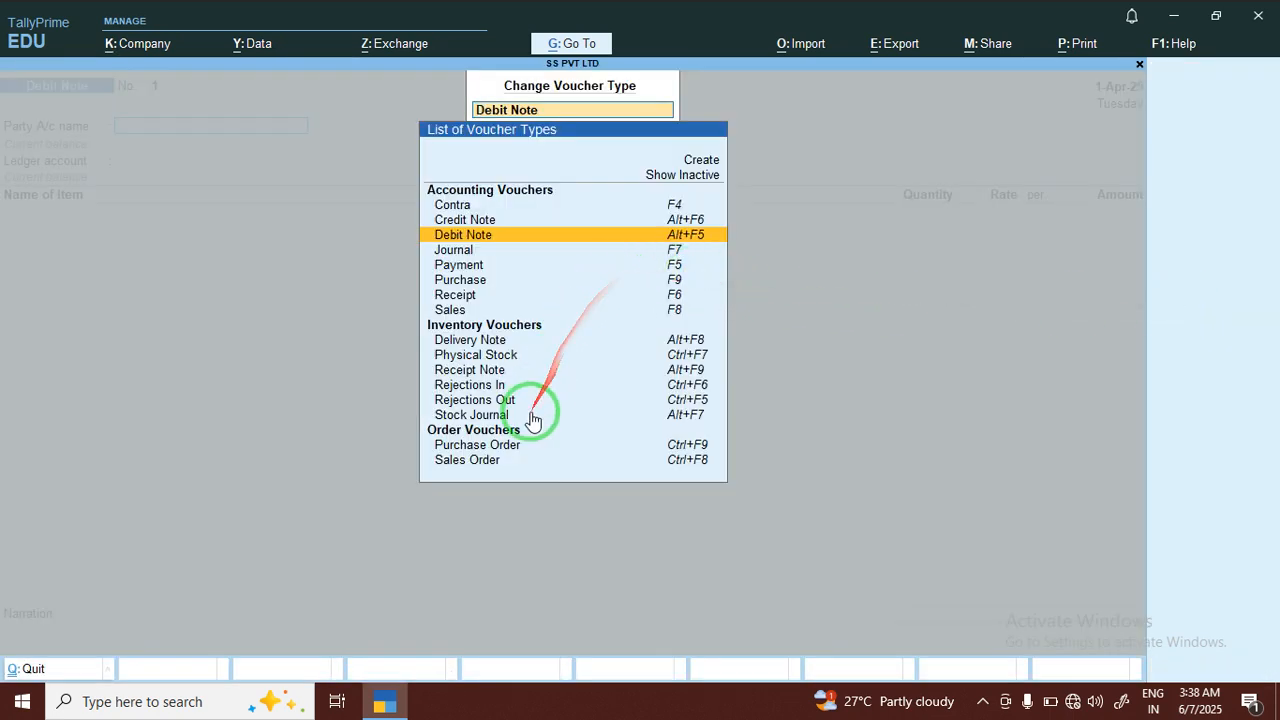
left_click(476, 238)
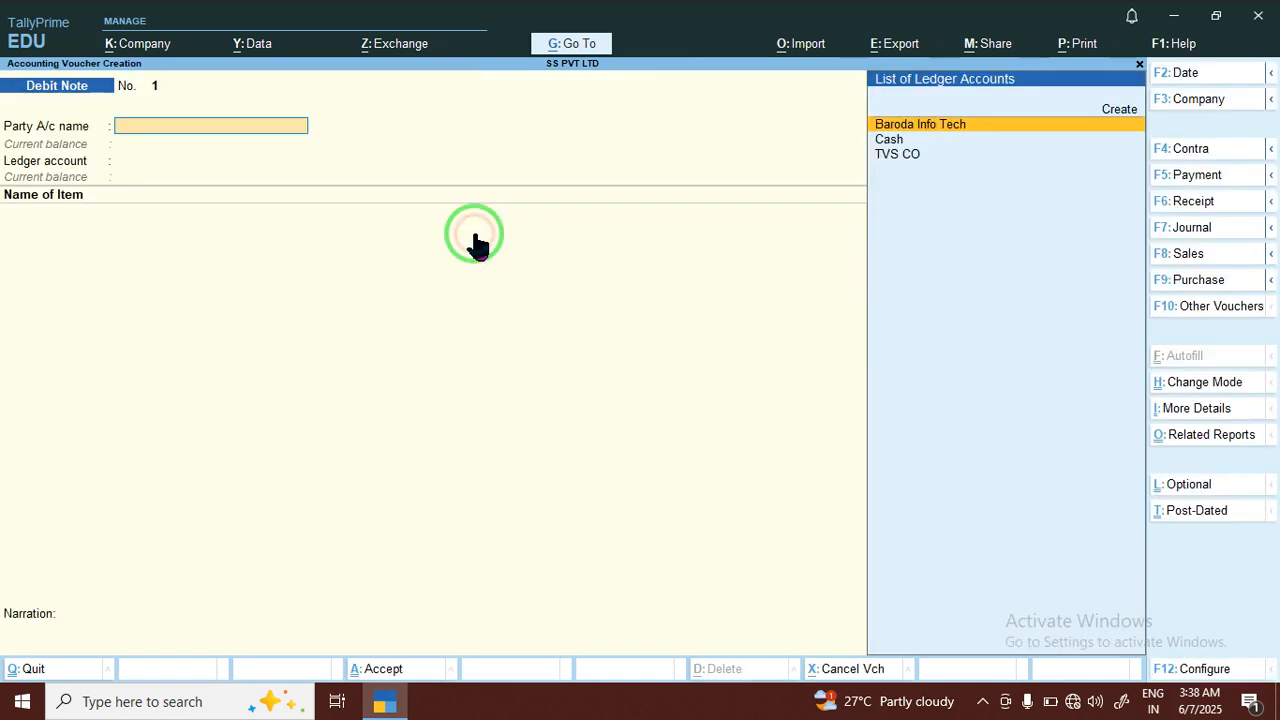
Save the Debit Note voucher type with zero-valued transactions set to Yes and return to the voucher
left_click(559, 47)
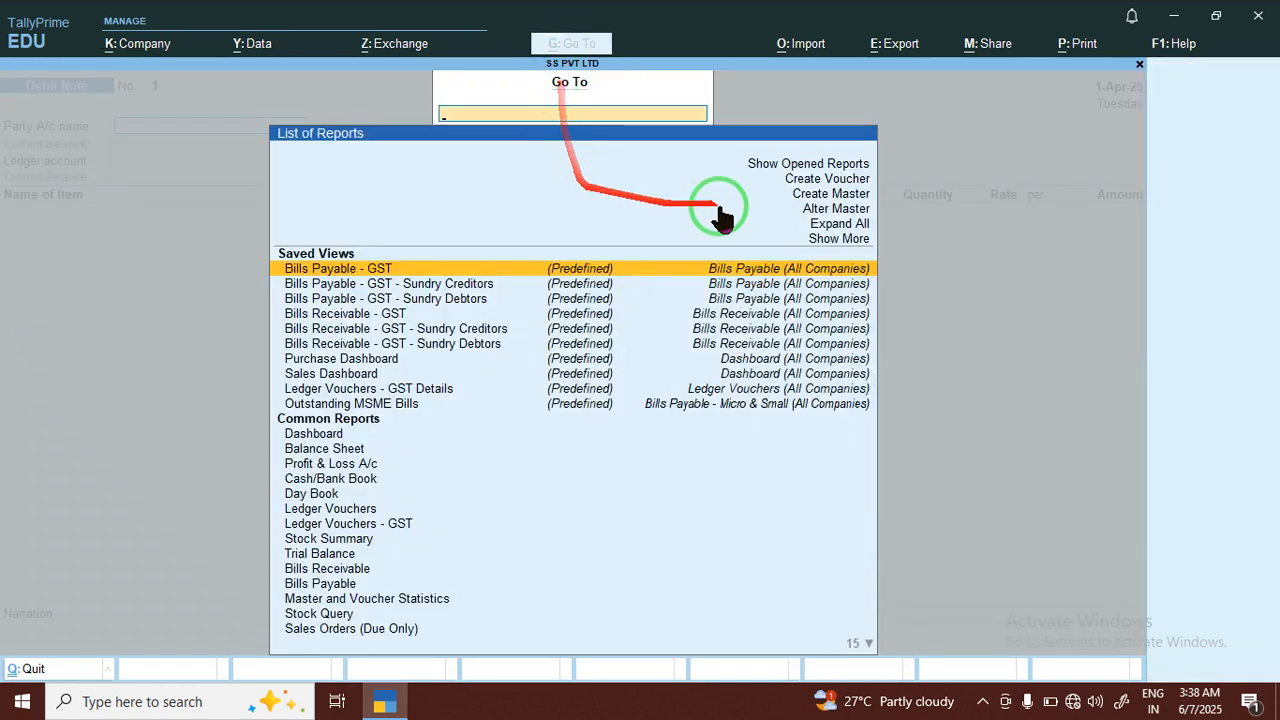
left_click(821, 210)
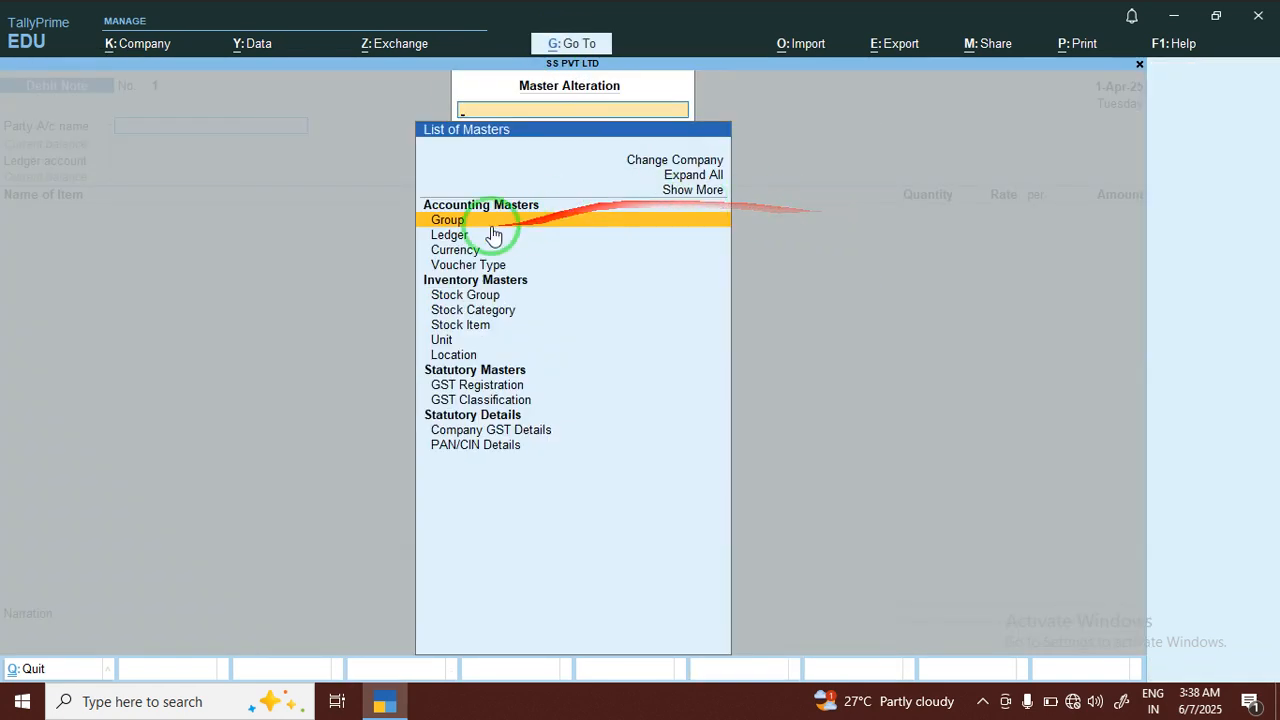
left_click(459, 266)
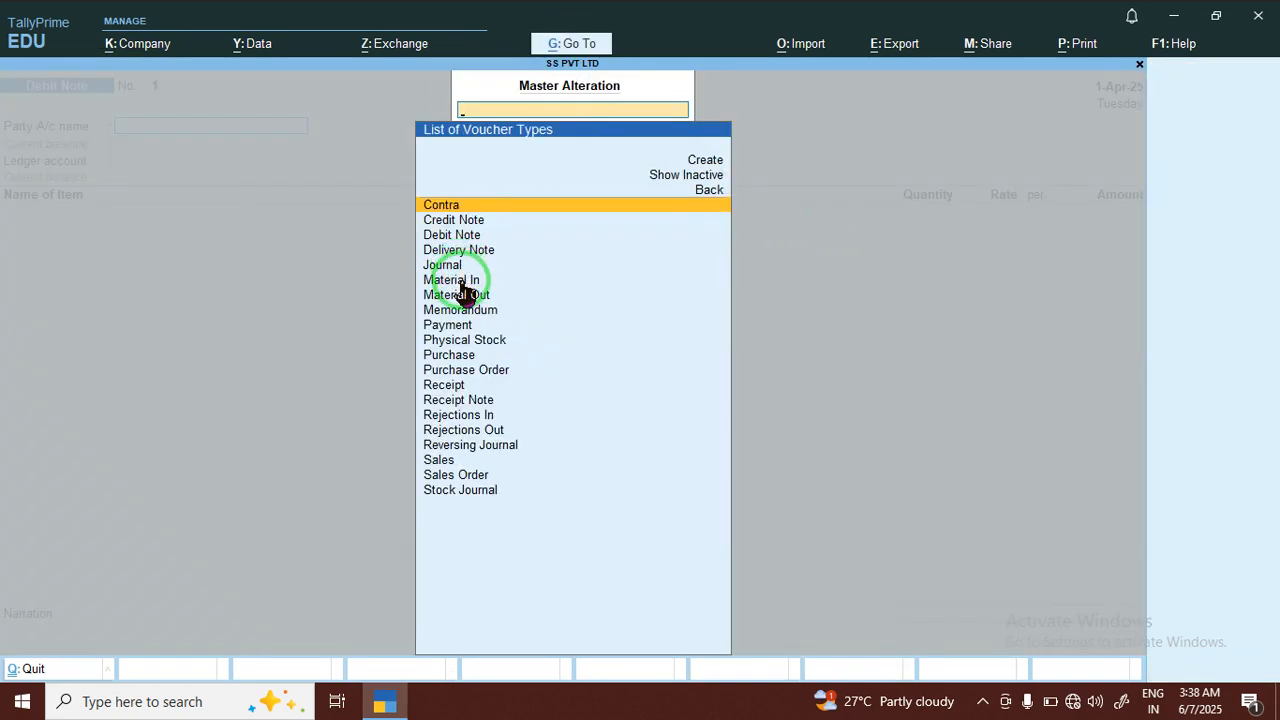
left_click(456, 238)
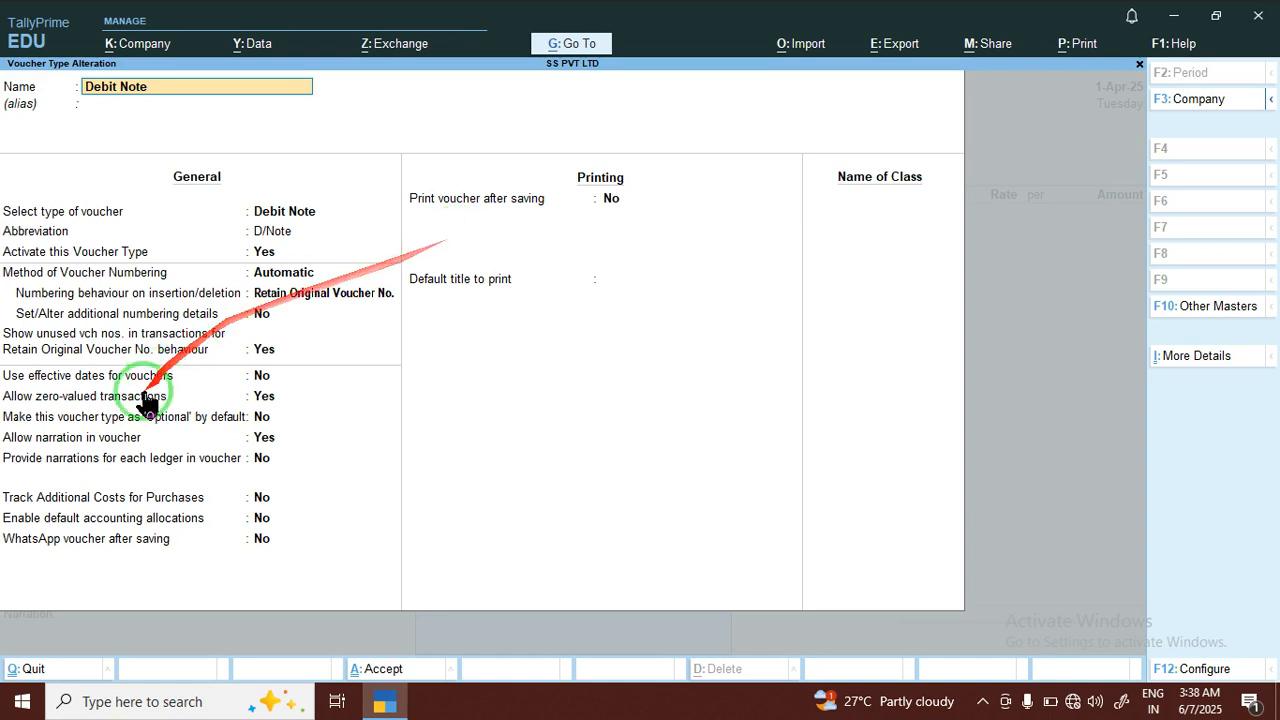
left_click(270, 404)
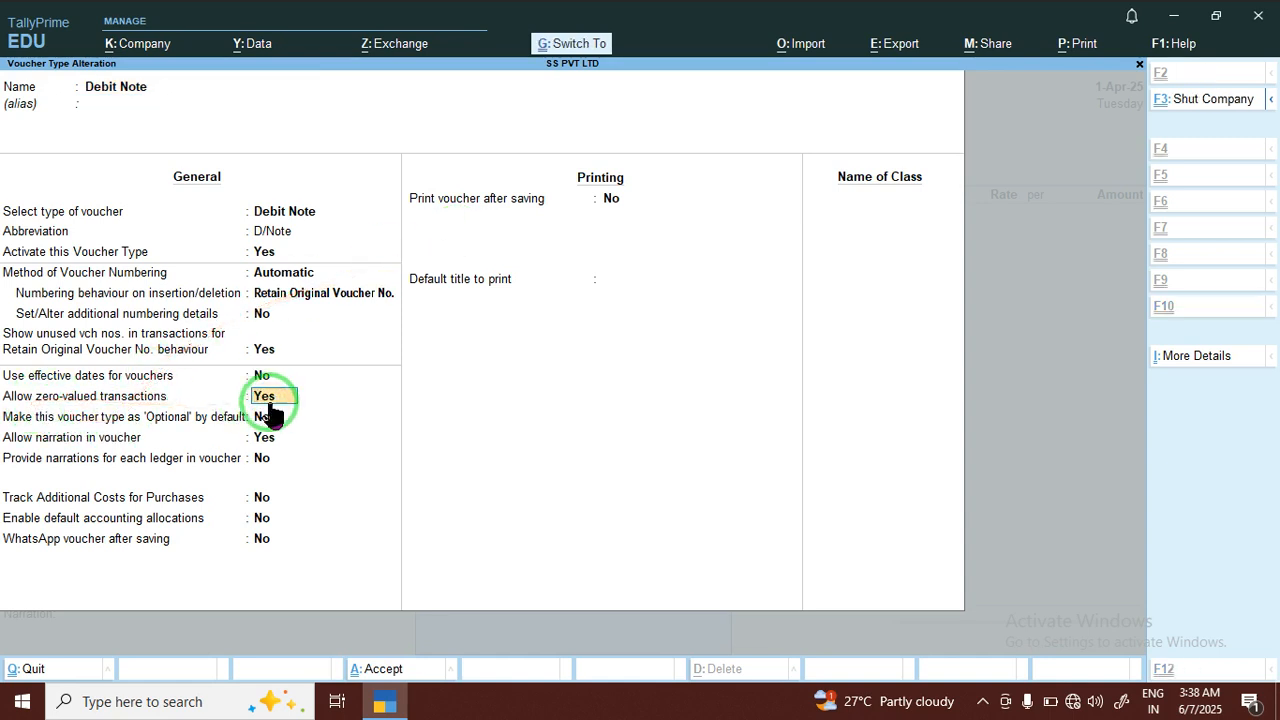
key("ctrl+a")
key("Escape")
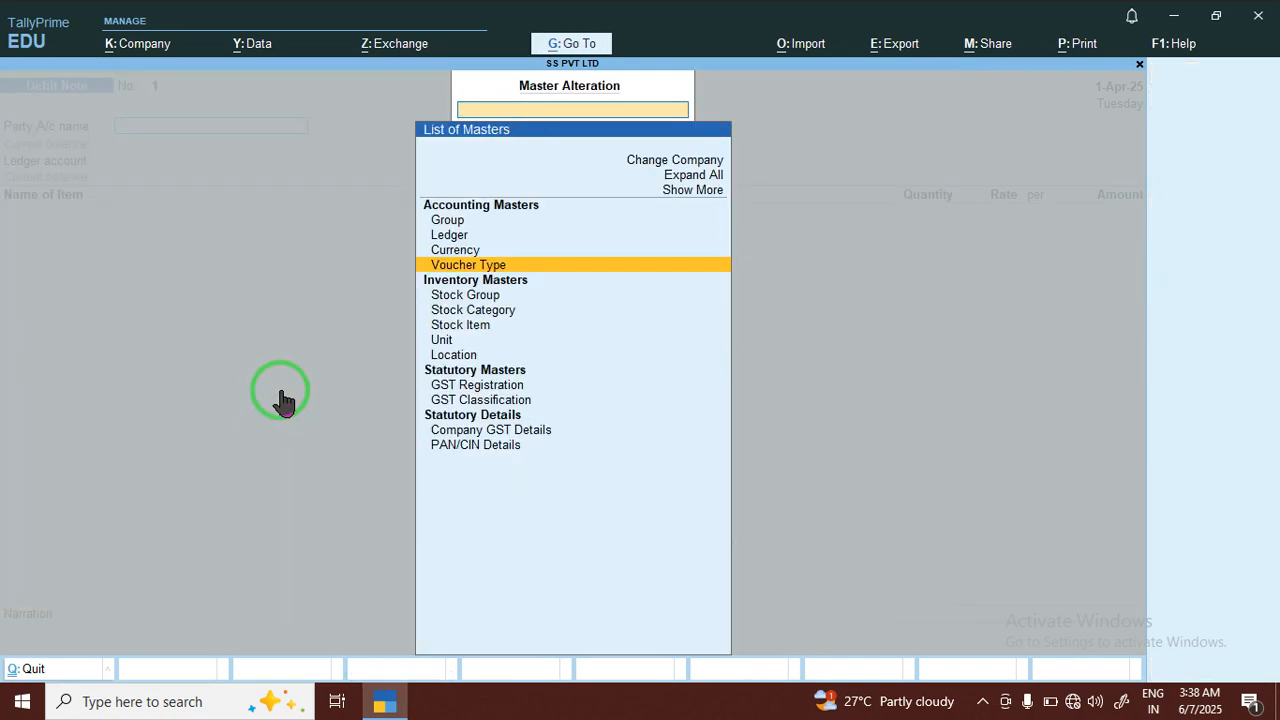
key("Escape")
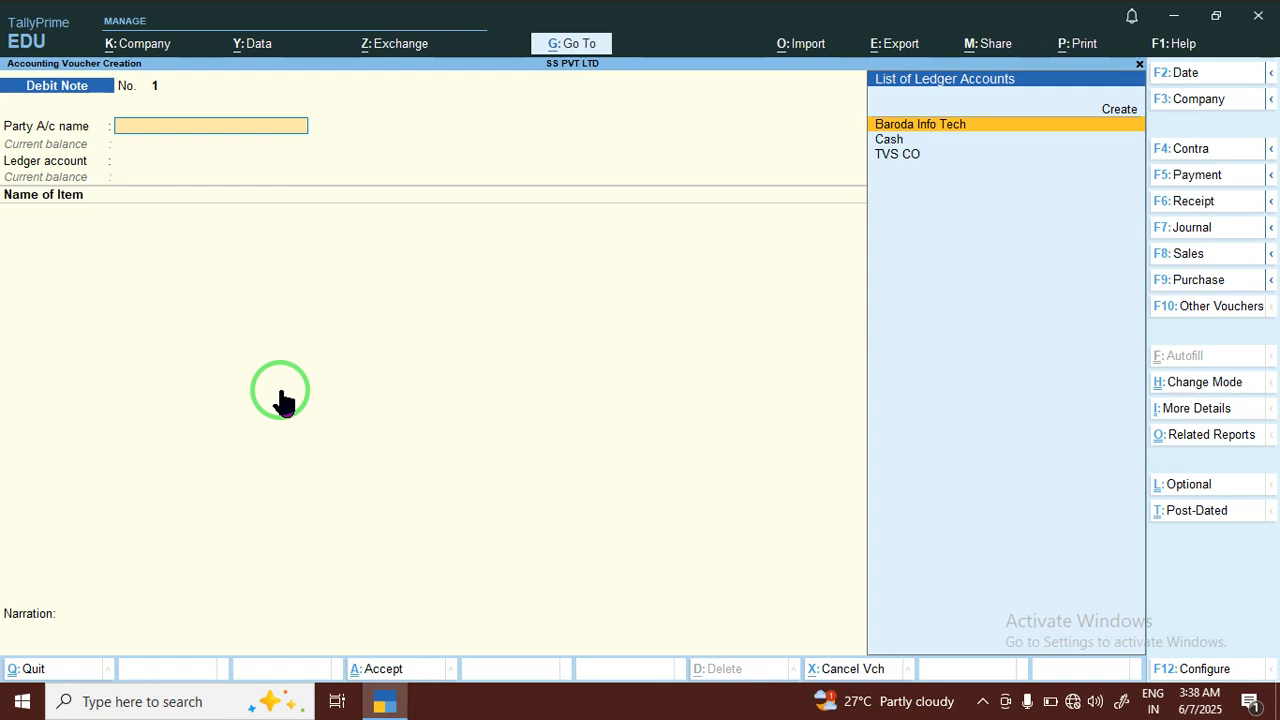
Set TVS CO as the debit note's party, with tracking Not Applicable, blank original invoice details and the default party details
key("Down")
key("Down")
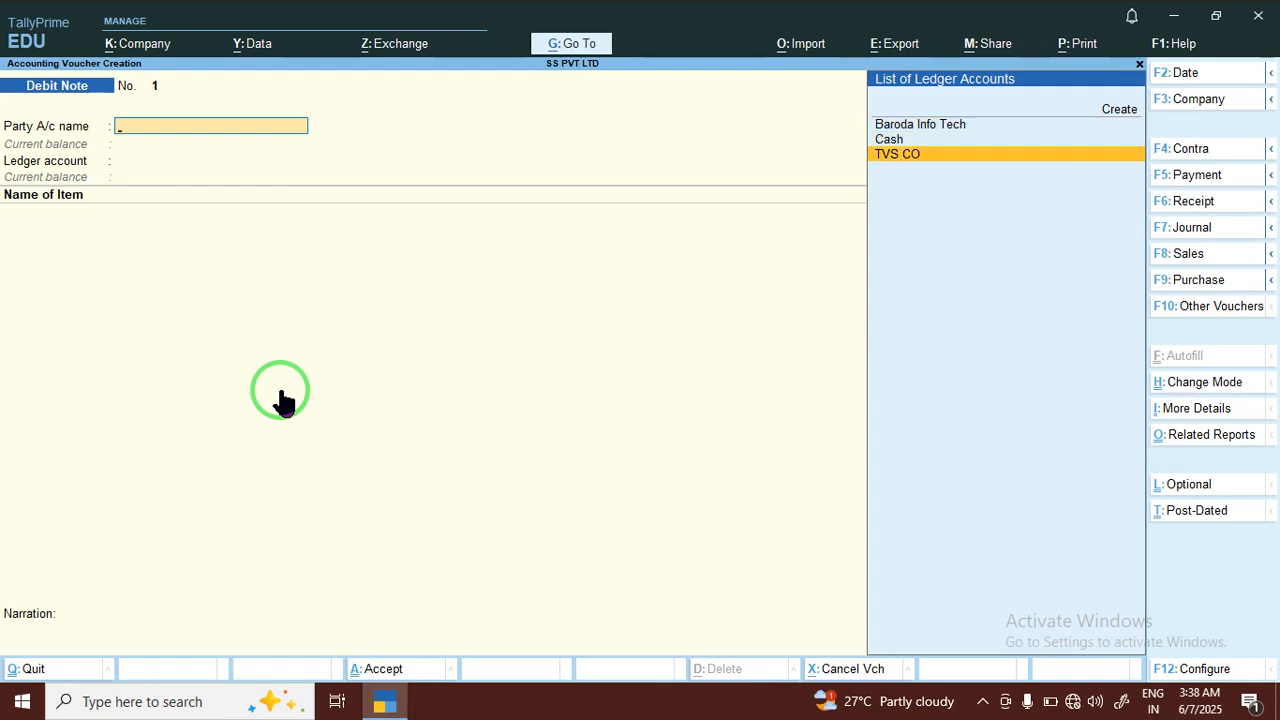
key("Return")
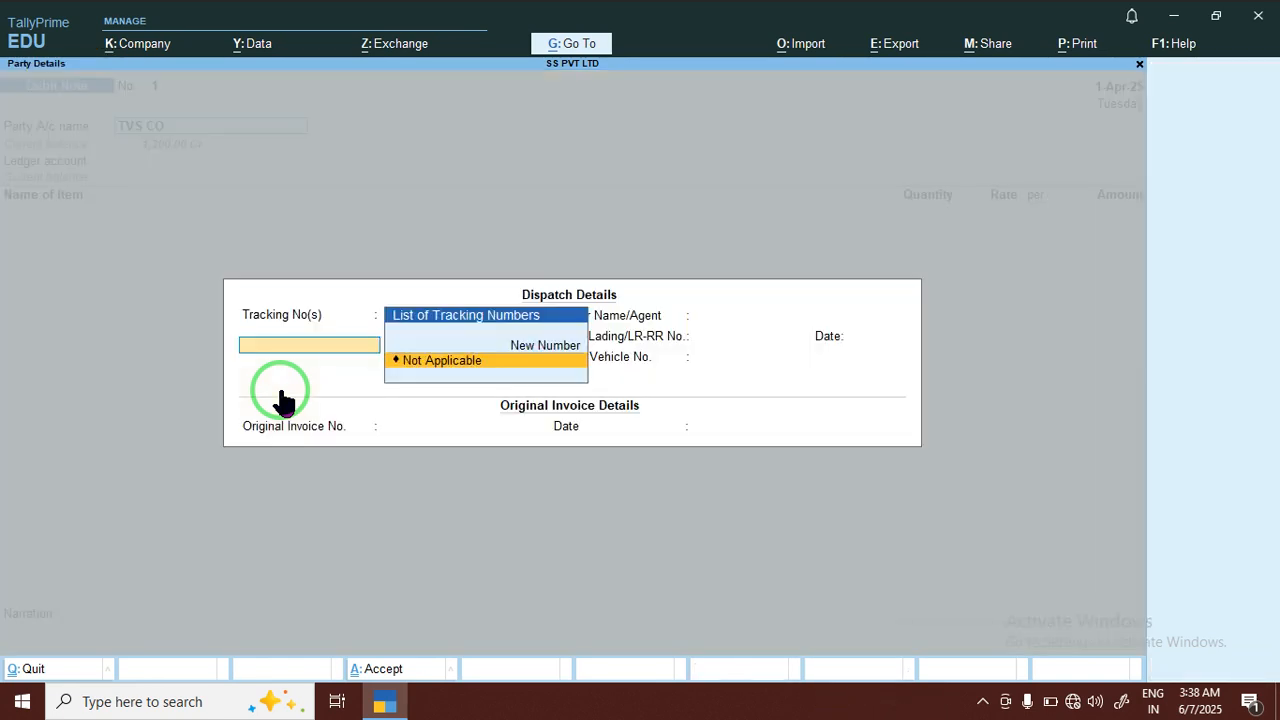
key("Return")
key("Return")
key("Return")
key("Return")
key("Return")
key("Return")
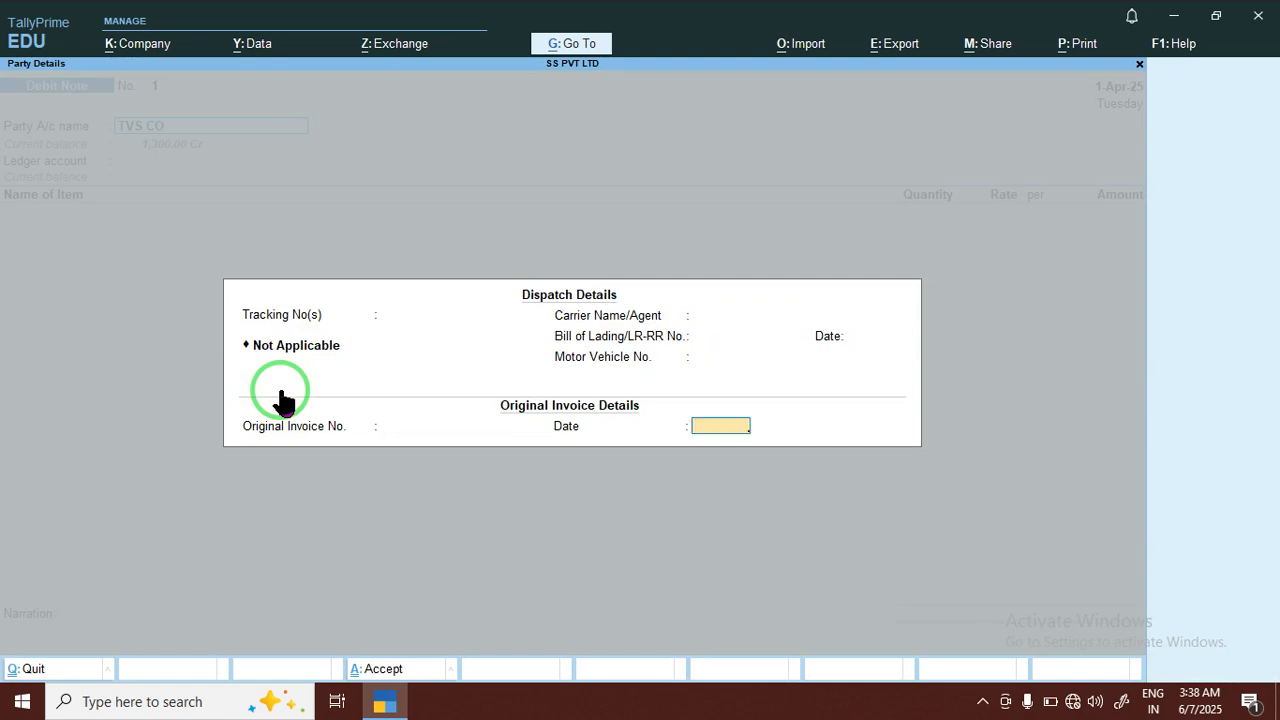
key("Return")
key("Return")
key("Return")
key("Return")
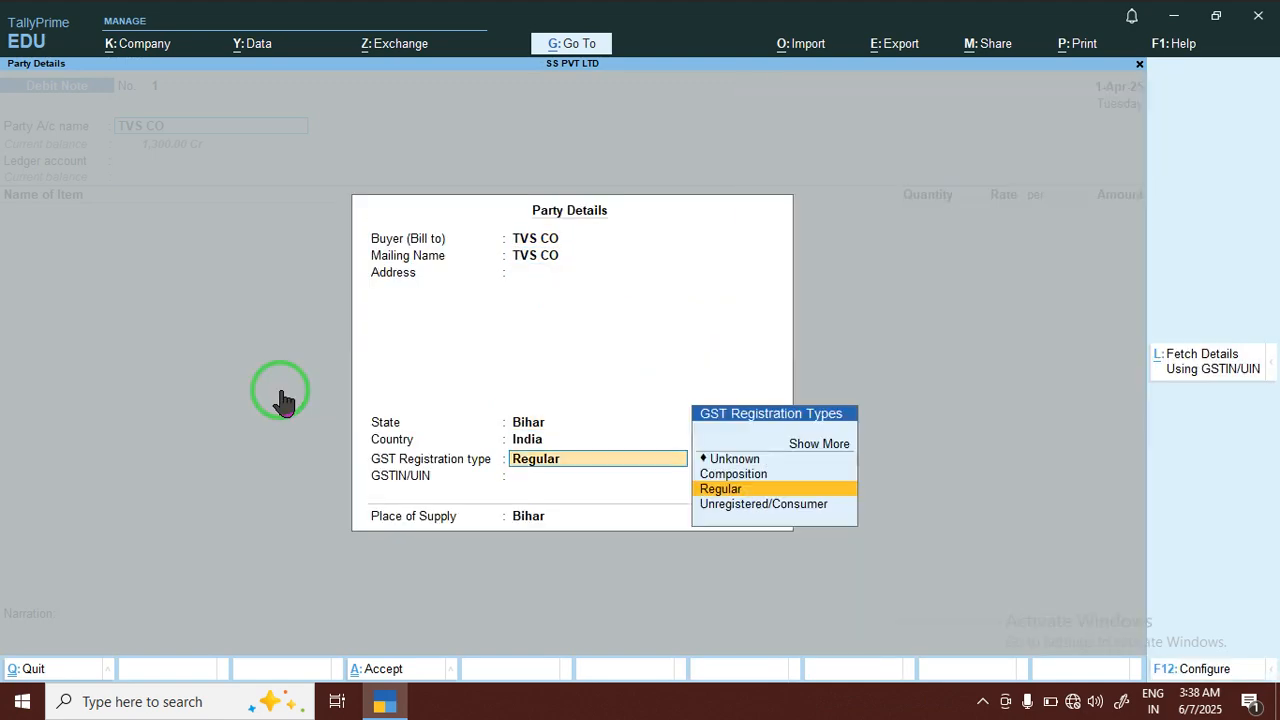
key("Return")
key("Return")
key("Return")
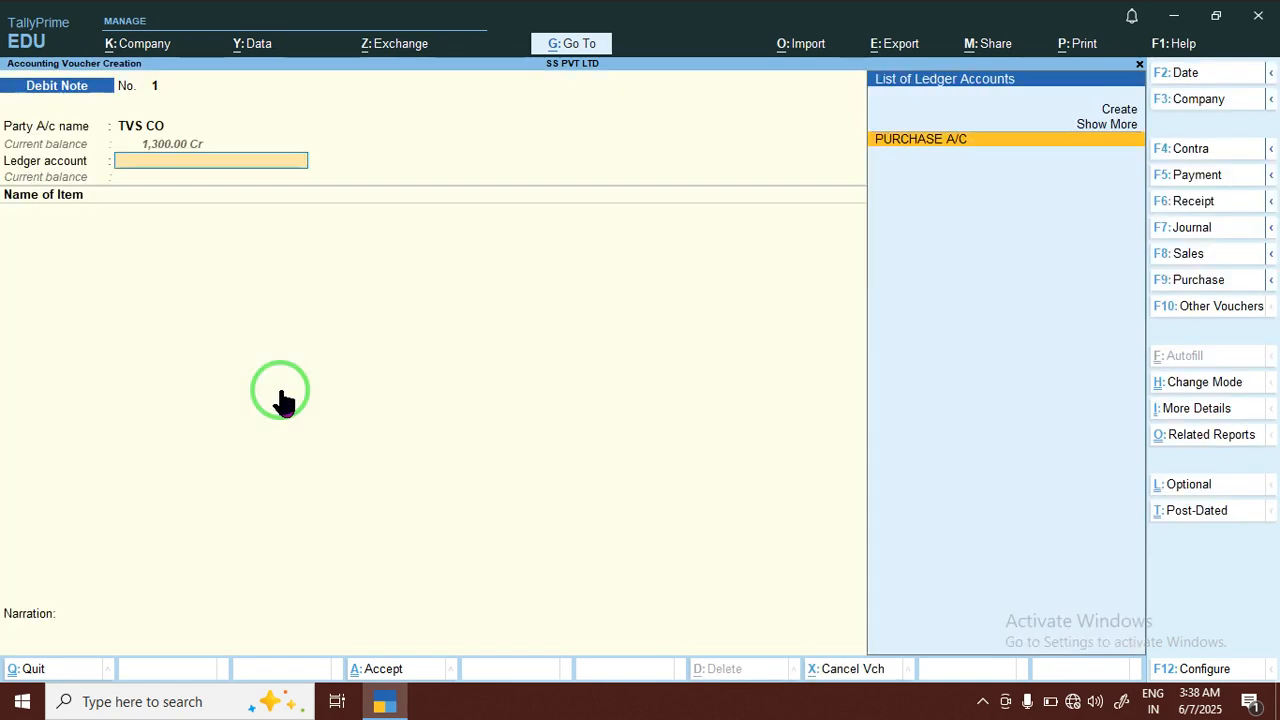
Use PURCHASE A/C as the ledger account and add KEYBOARD as the debit note's item
key("Return")
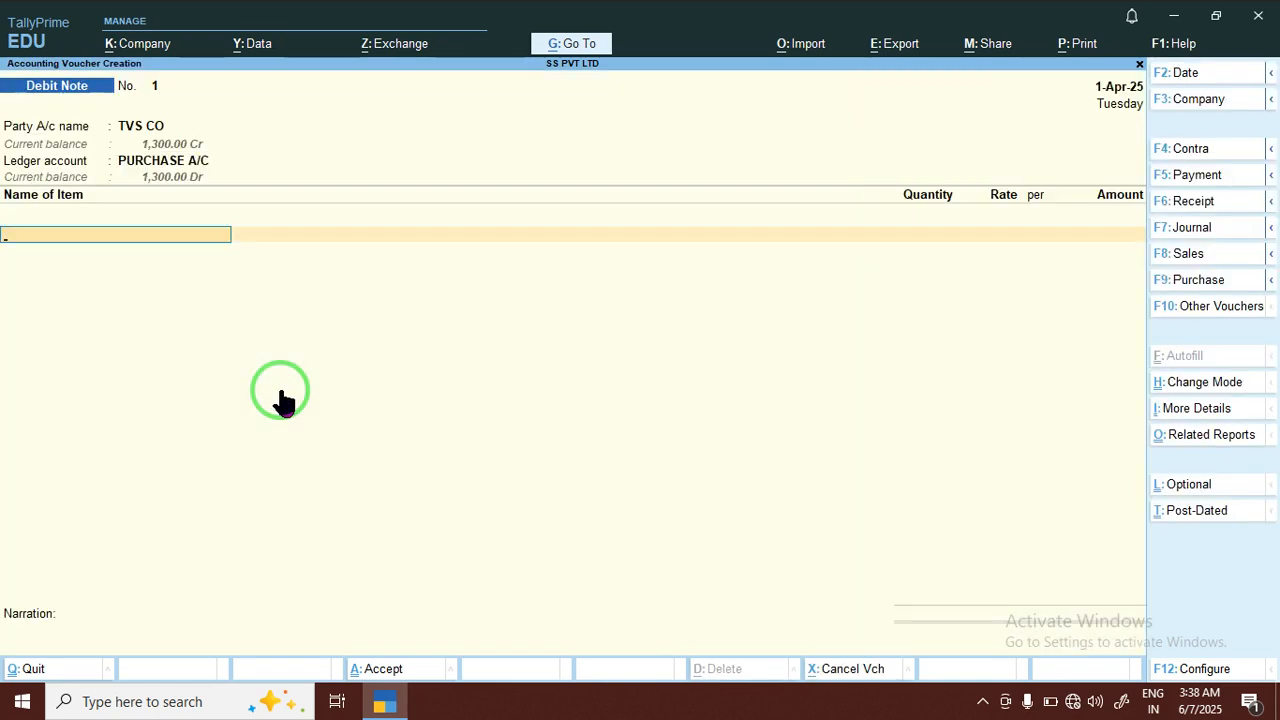
key("Down")
key("Down")
key("Up")
key("Return")
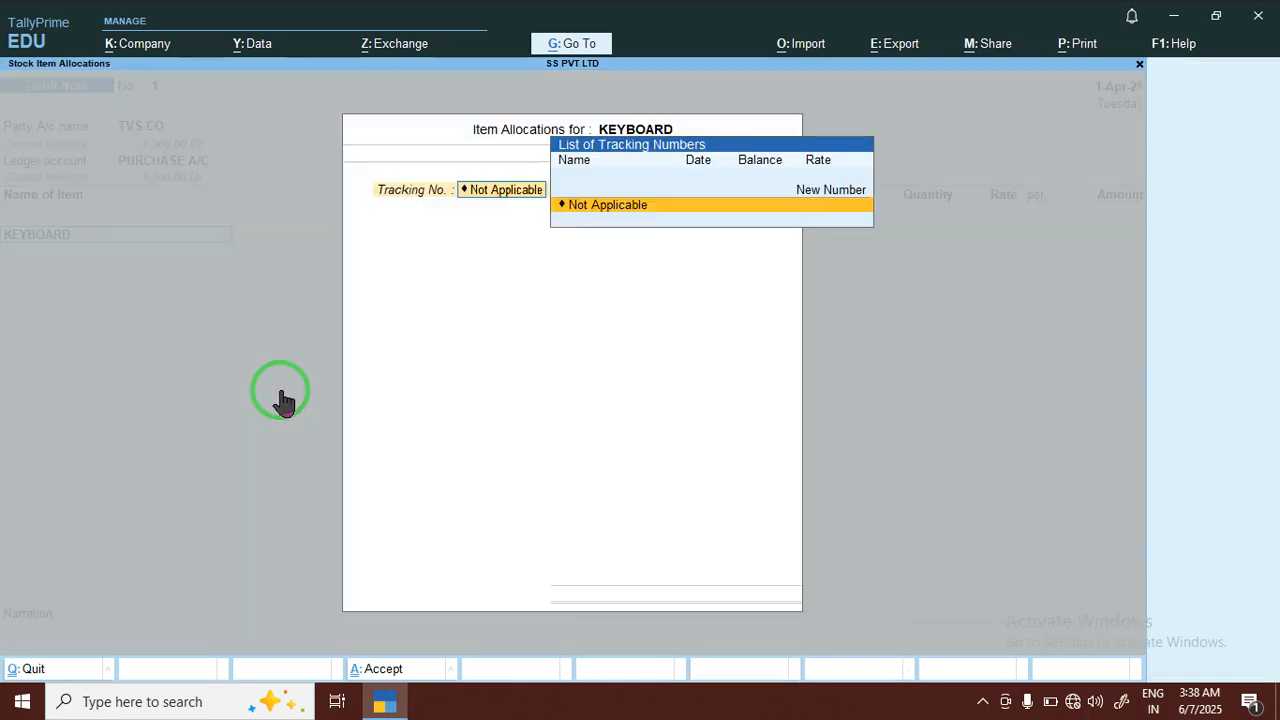
Allocate 5 PCS of KEYBOARD to the order due 1-Apr-25, with tracking Not Applicable and no rate or amount
key("Return")
key("Down")
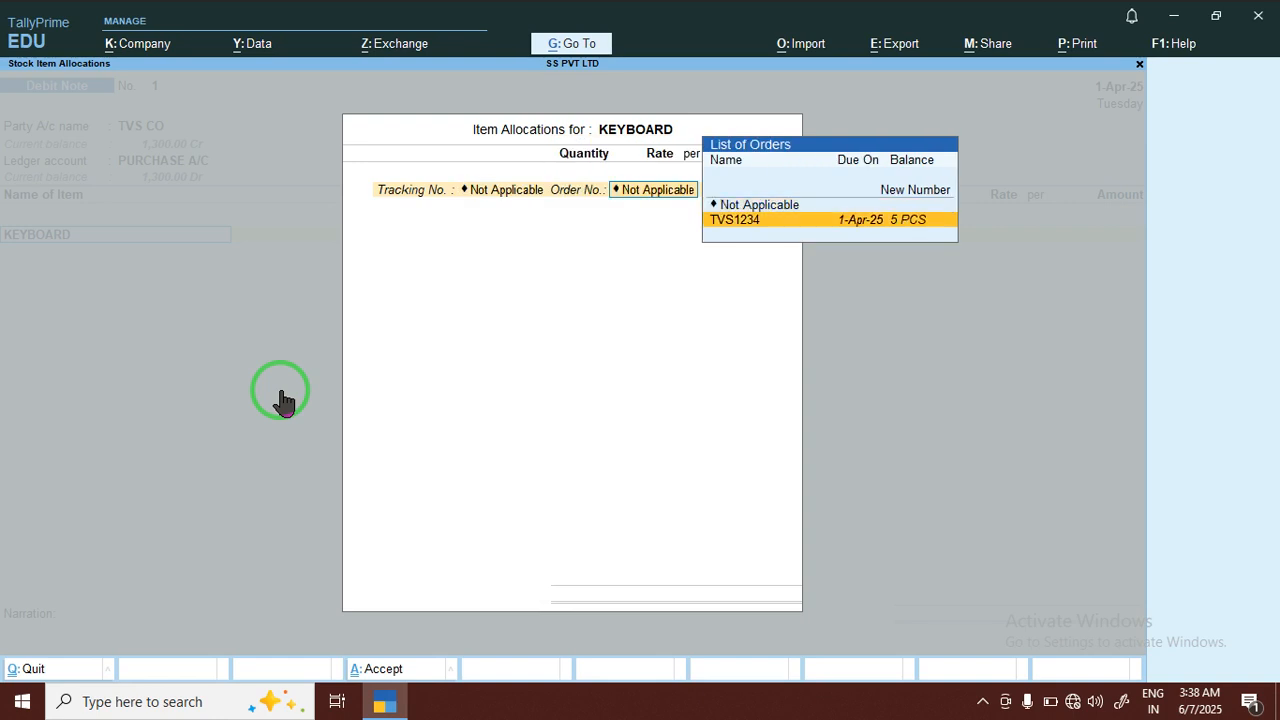
key("Return")
key("Return")
key("Return")
key("Return")
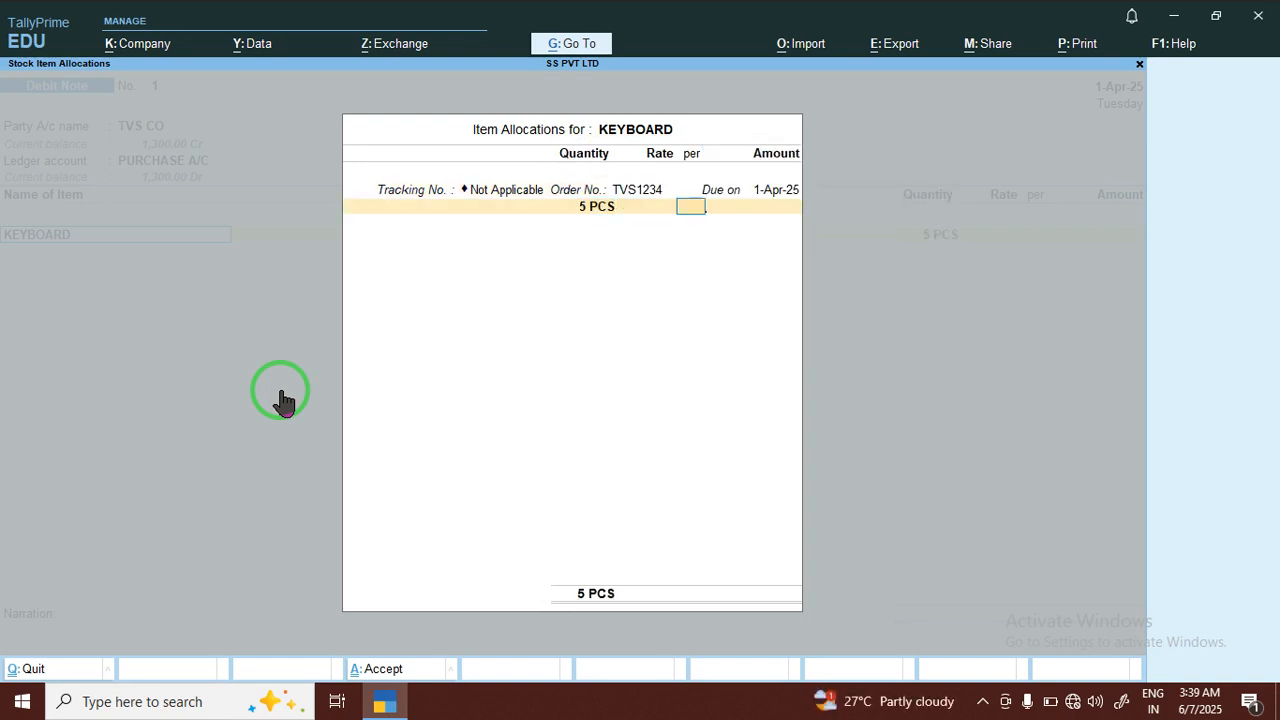
key("Return")
key("Return")
key("Return")
key("Return")
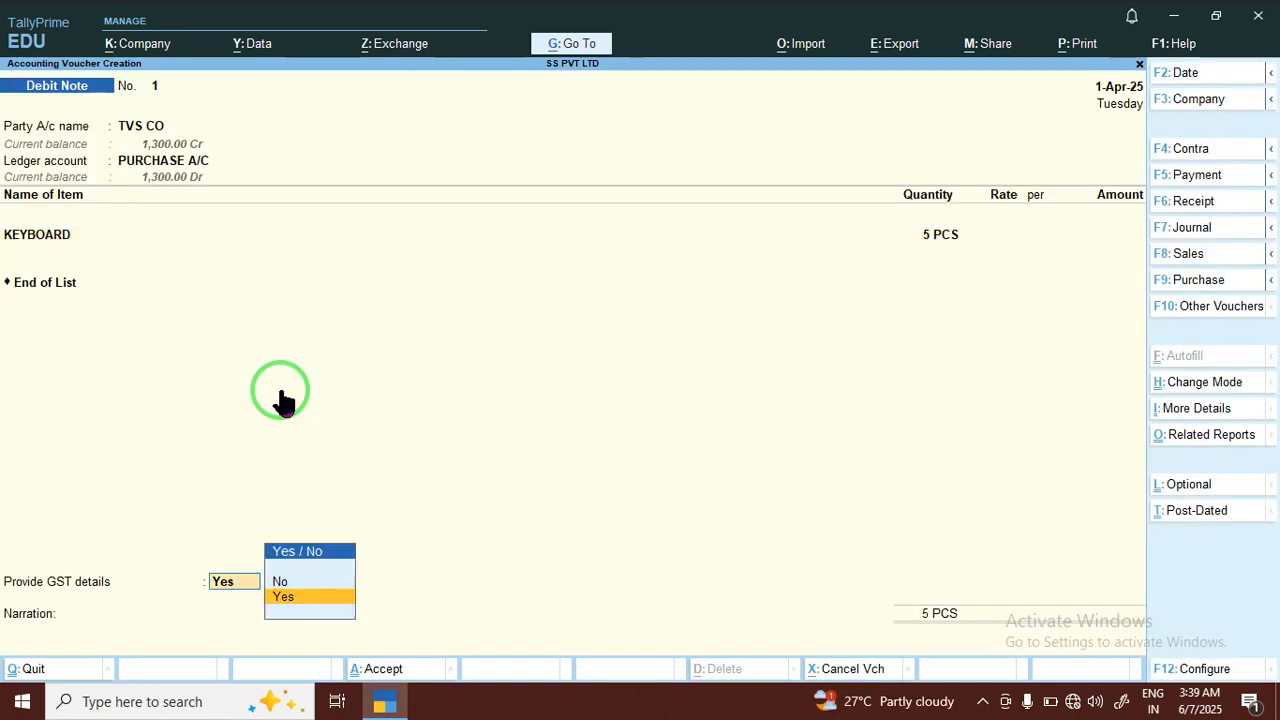
End the item list, keep Provide GST details at Yes and save the debit note without a narration
key("Return")
key("Return")
key("Return")
key("Return")
key("Return")
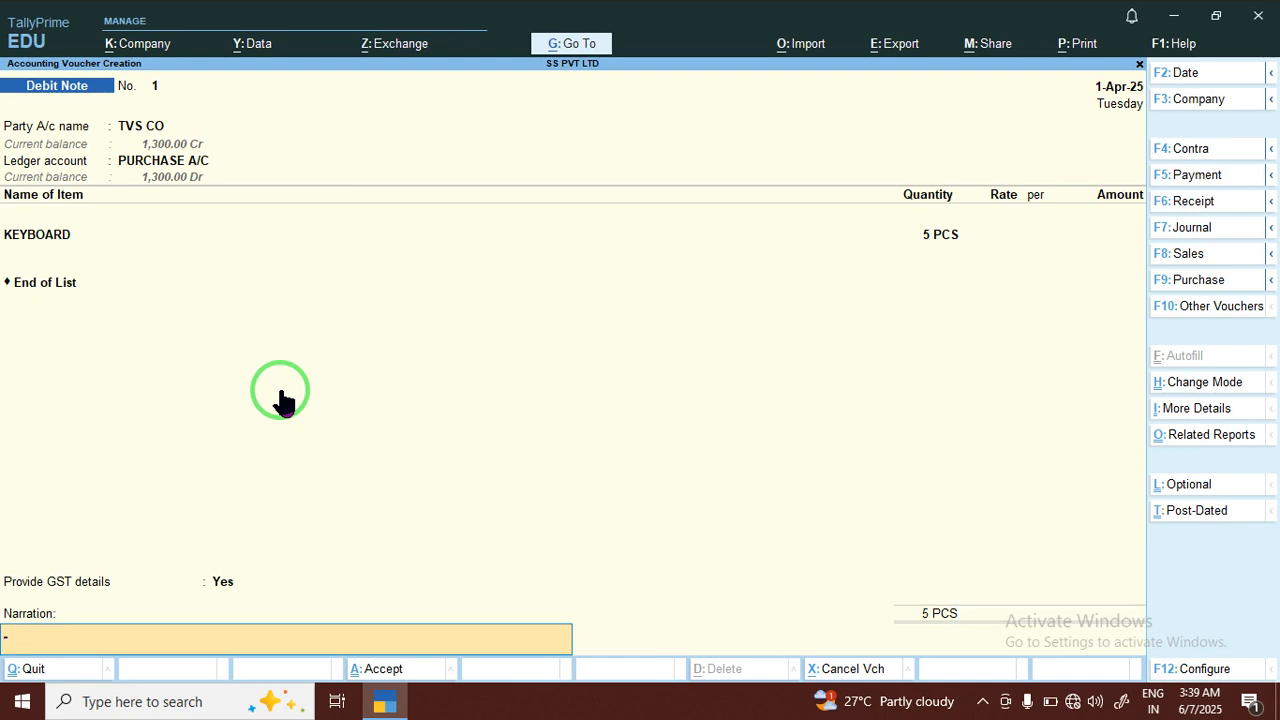
key("Return")
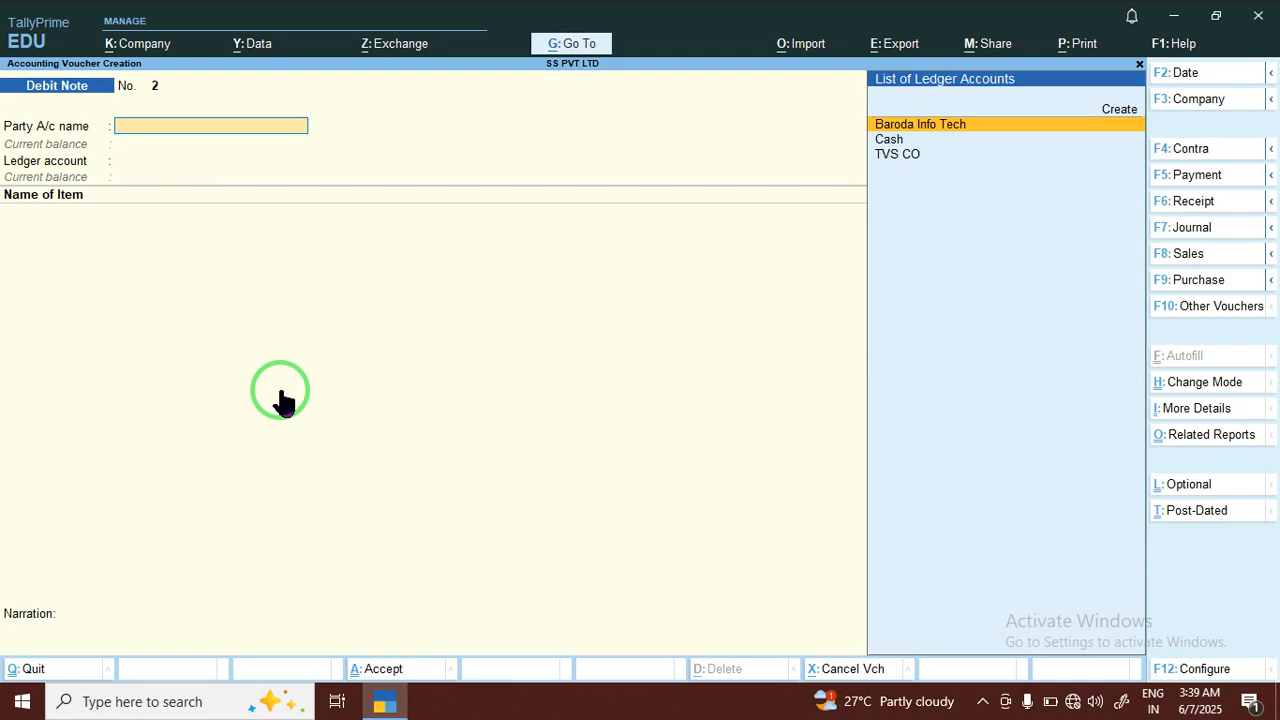
Change the voucher type of the new entry to Credit Note
left_click(1192, 313)
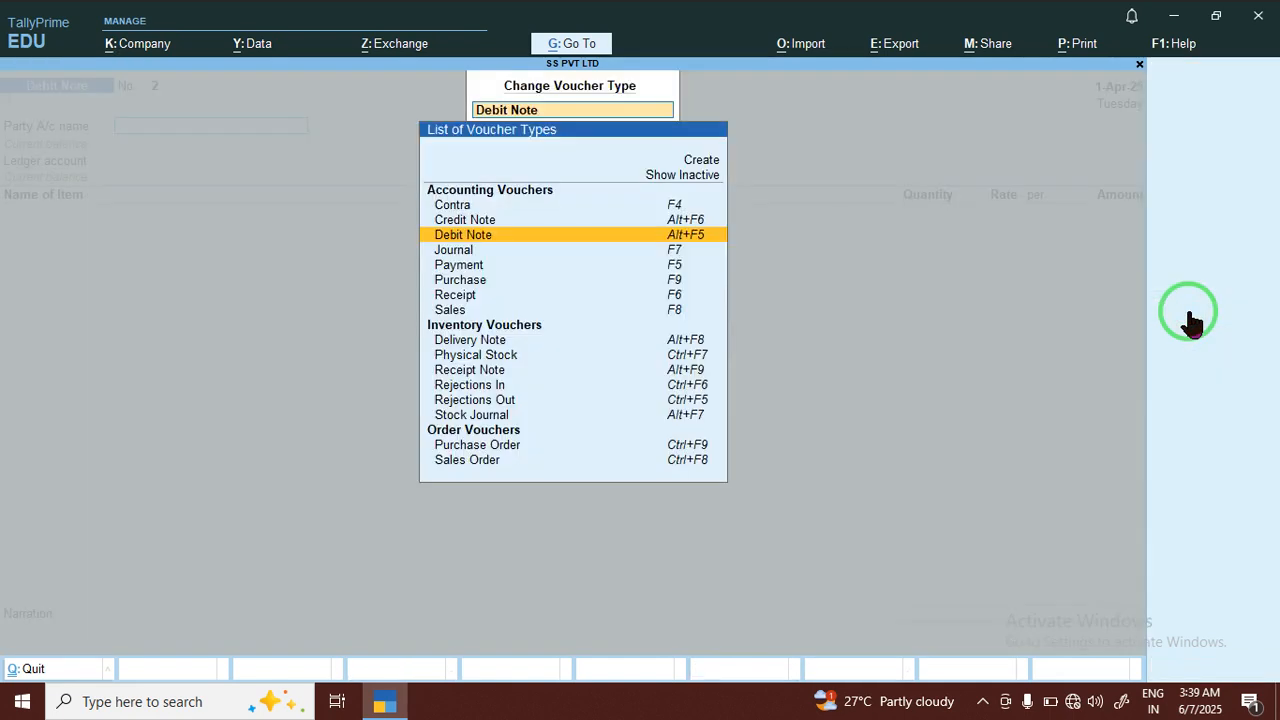
left_click(443, 226)
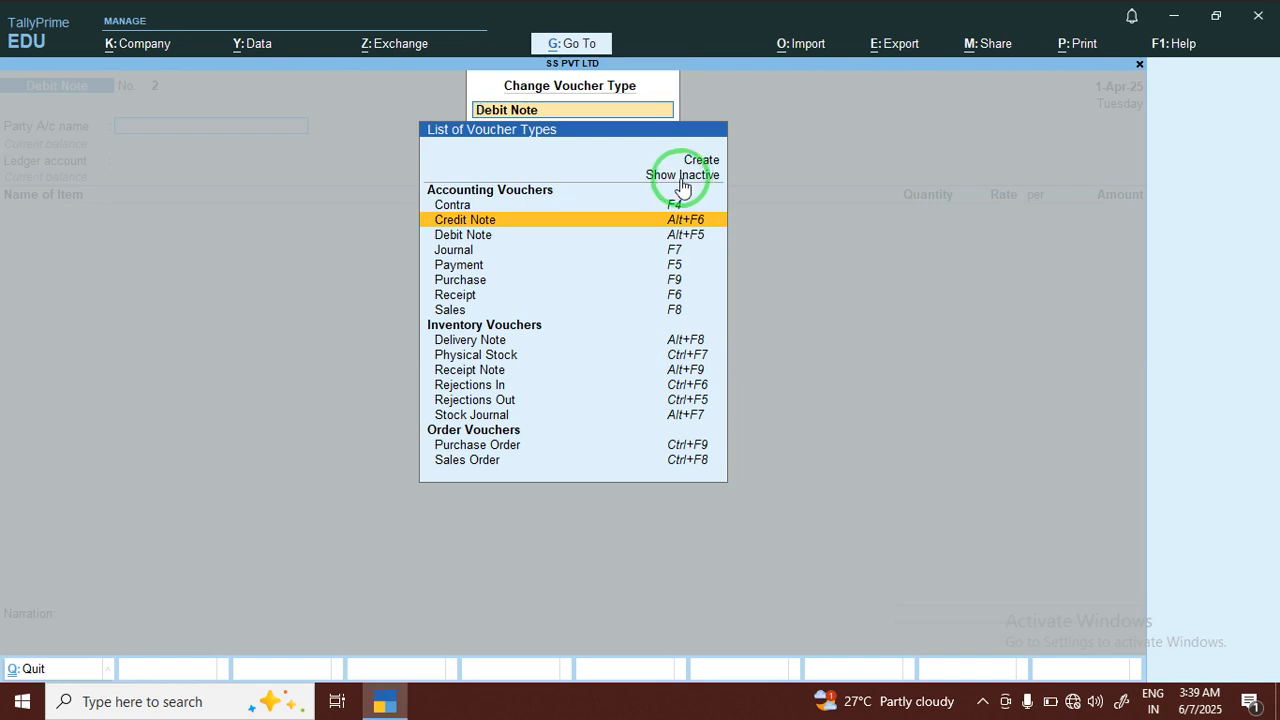
left_click(538, 221)
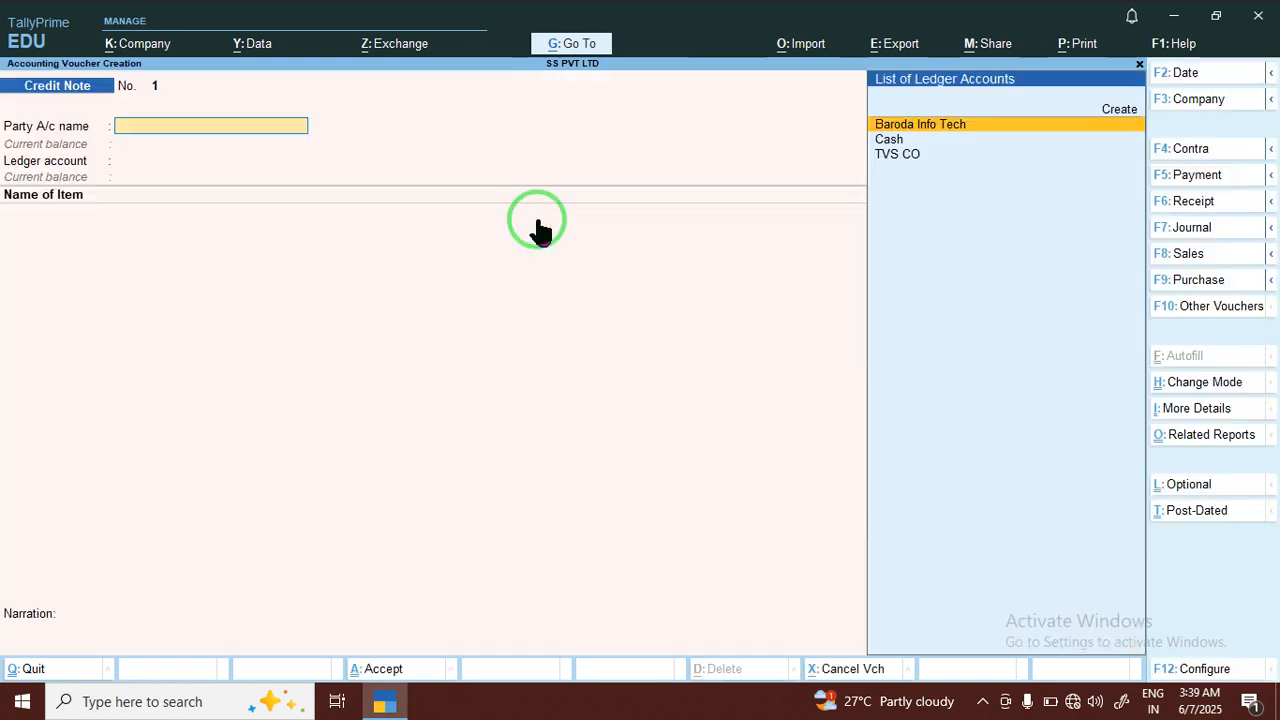
Set Allow zero-valued transactions to Yes for the Credit Note voucher type, save it and return to the voucher
left_click(565, 44)
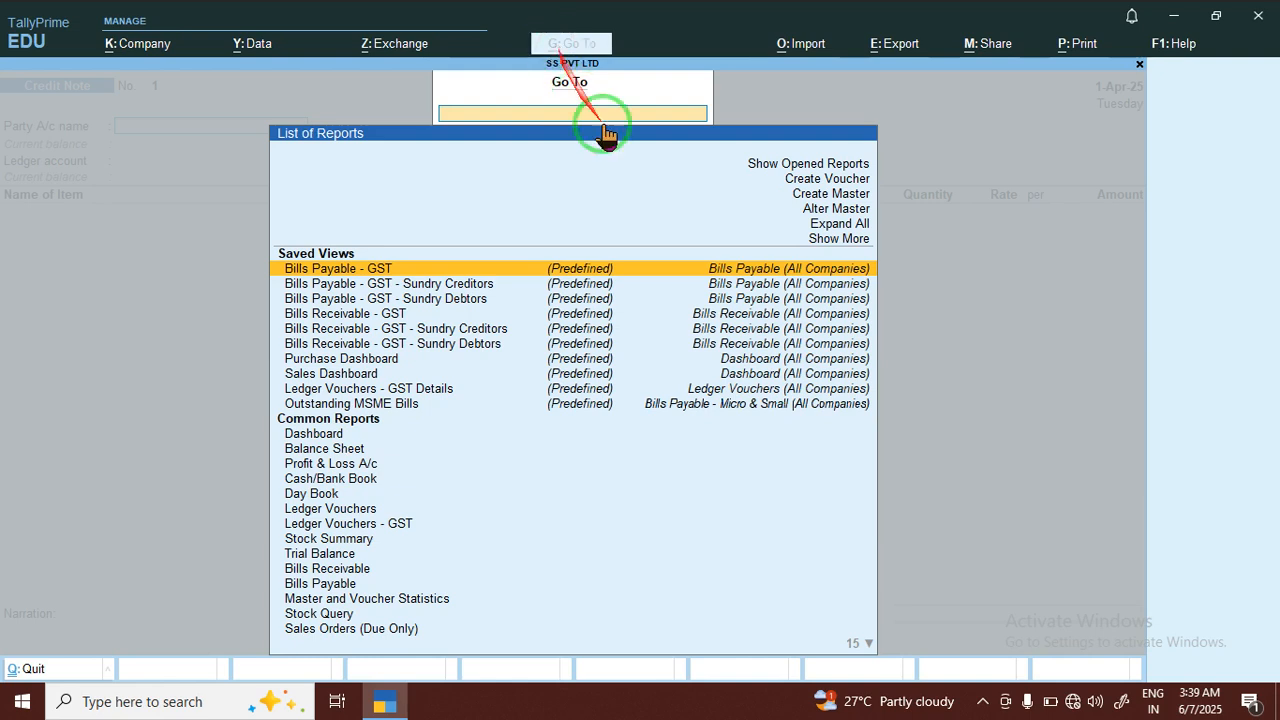
left_click(818, 215)
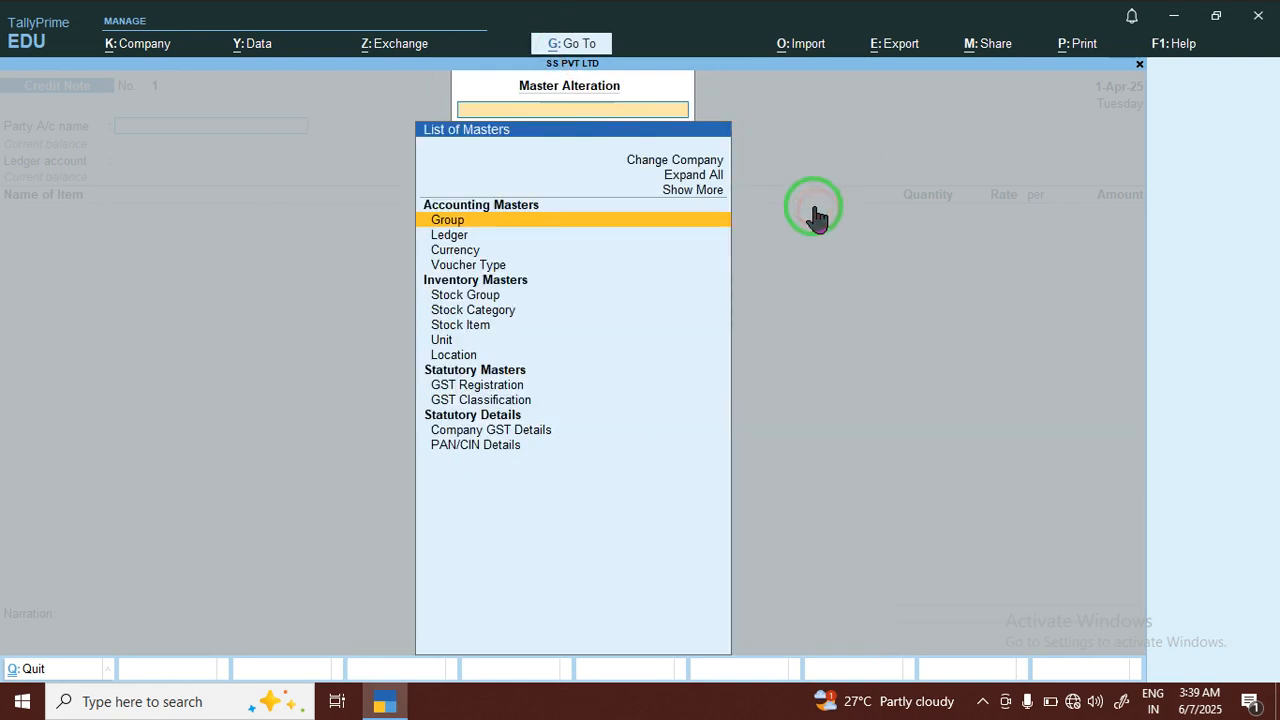
left_click(475, 268)
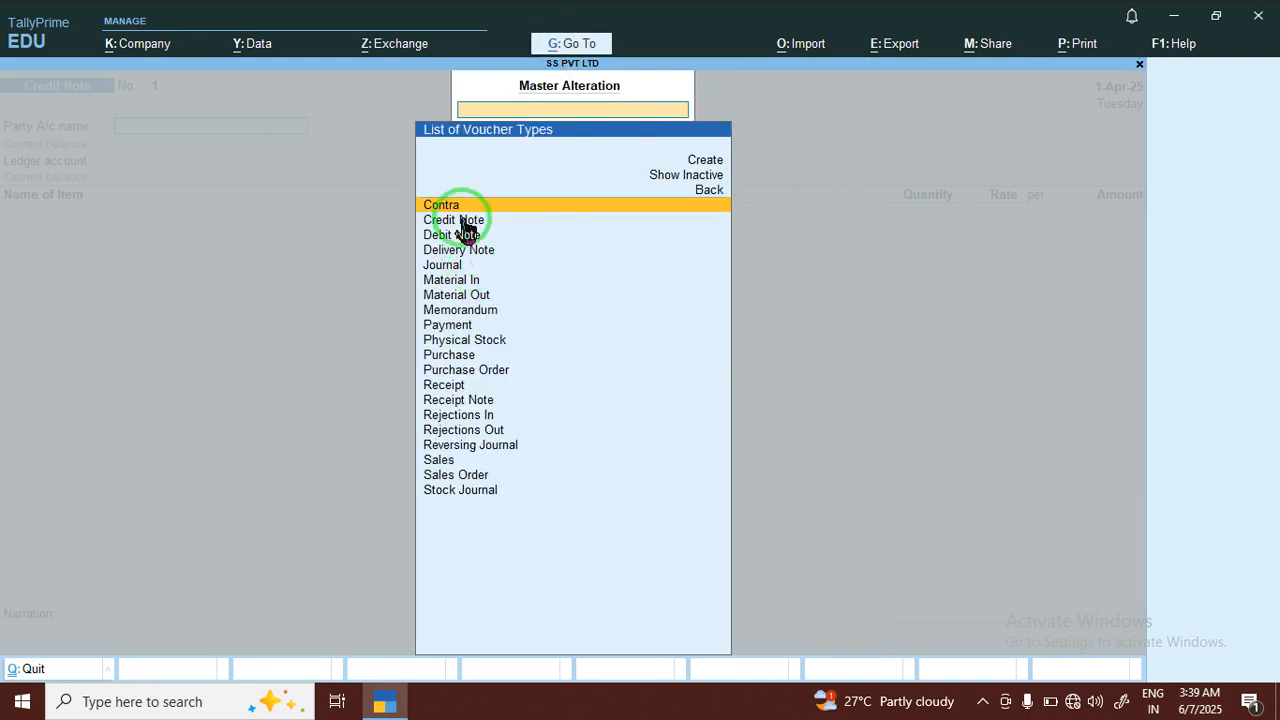
left_click(455, 220)
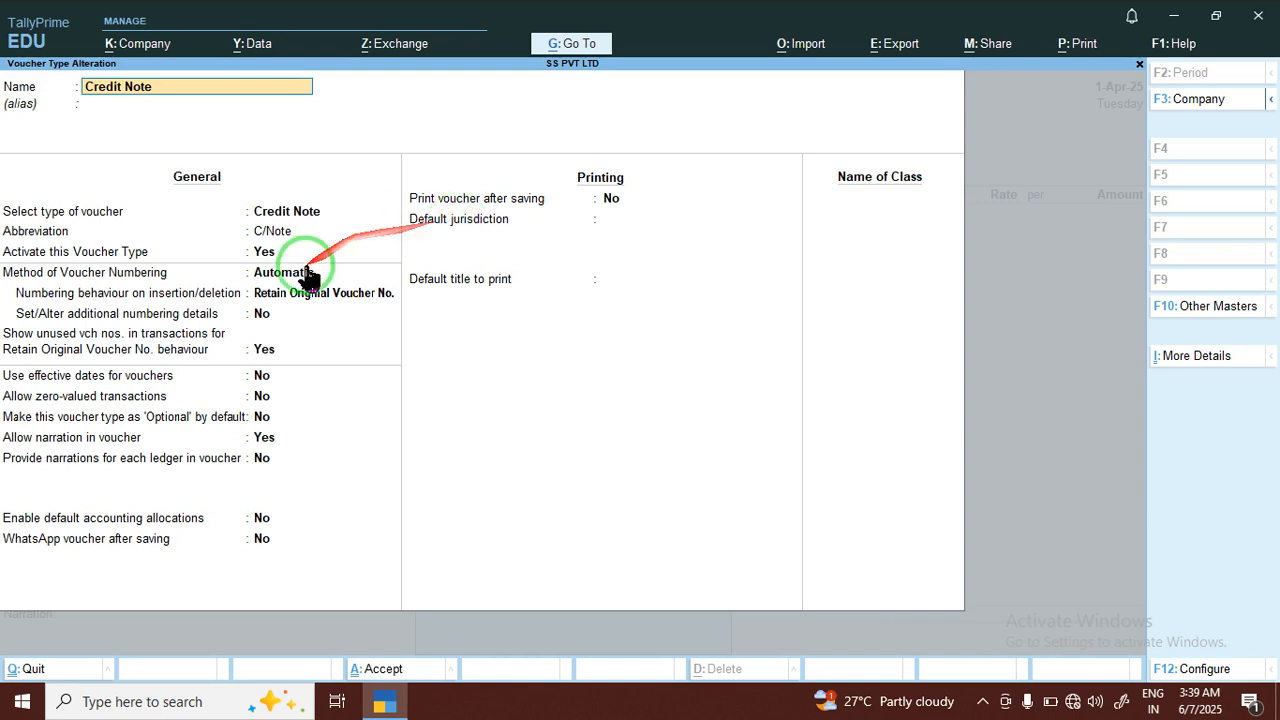
left_click(263, 398)
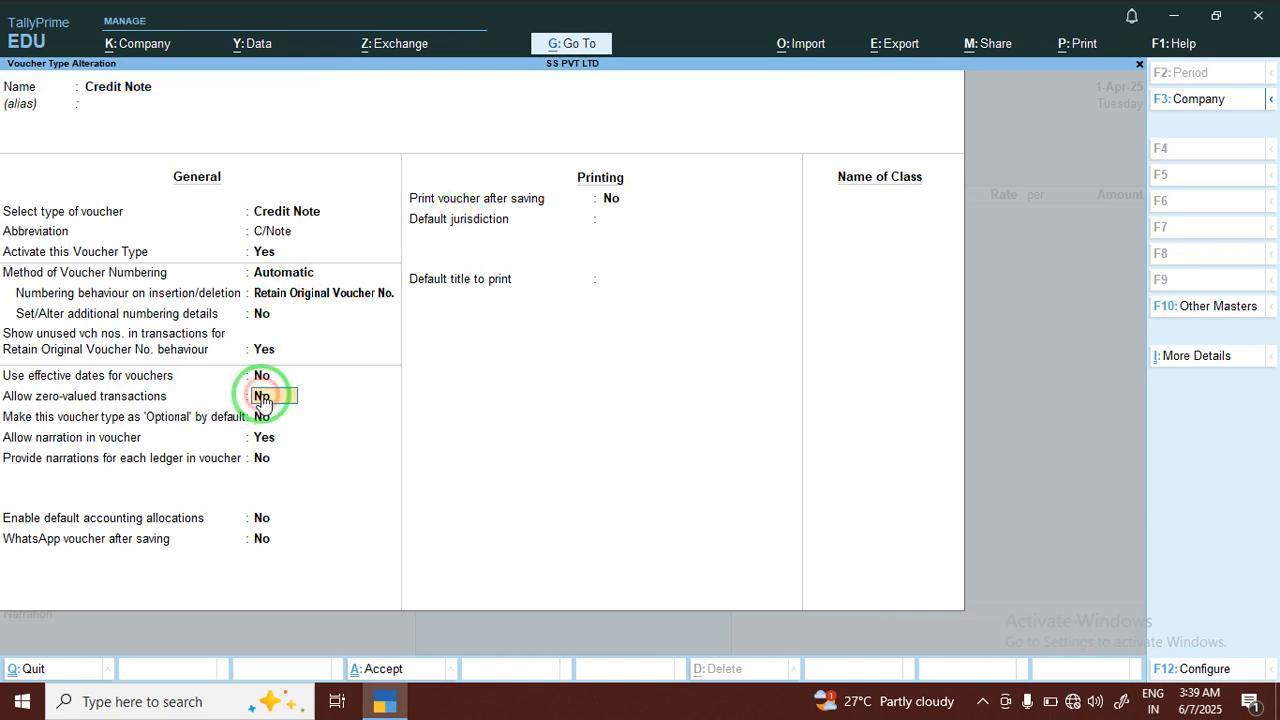
key("Return")
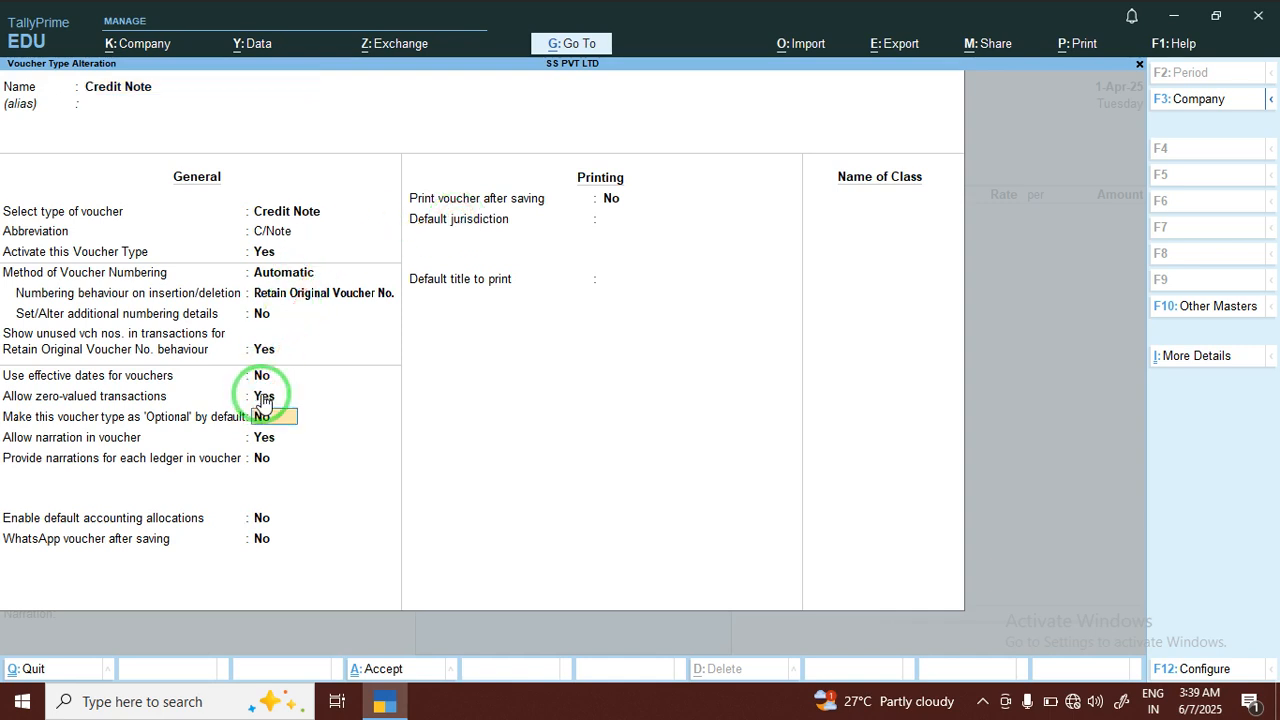
key("ctrl+a")
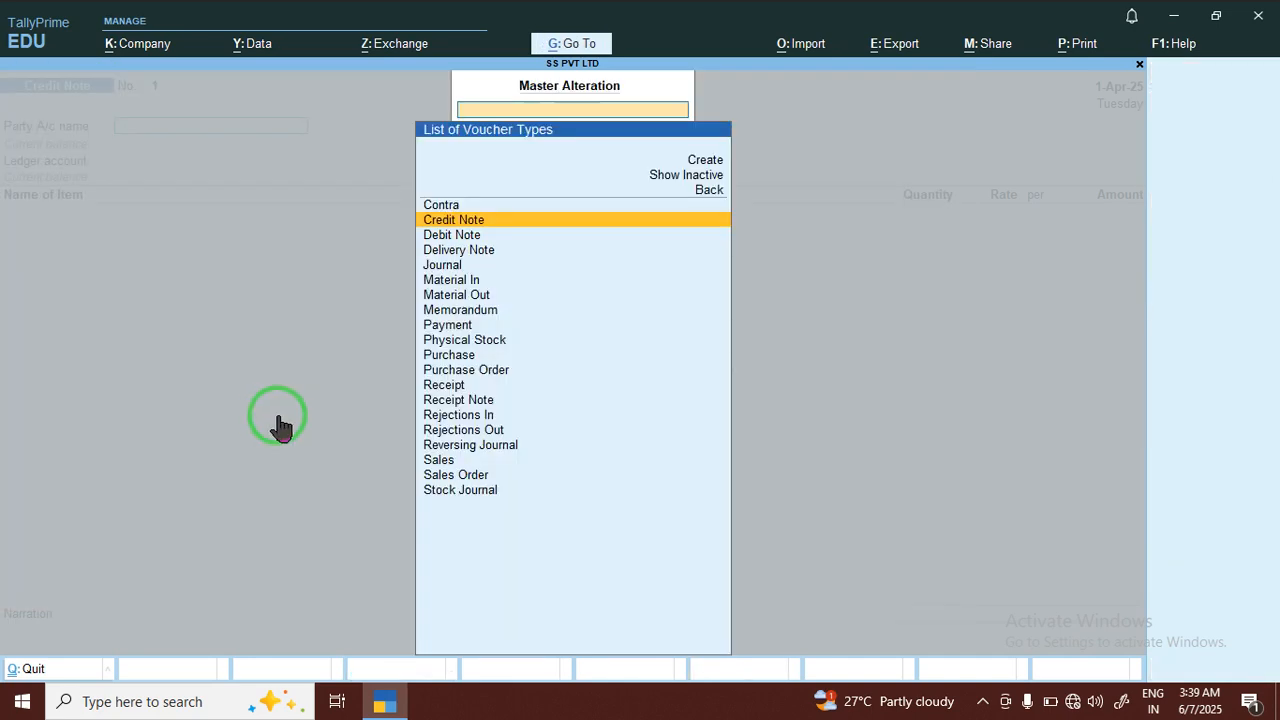
key("Escape")
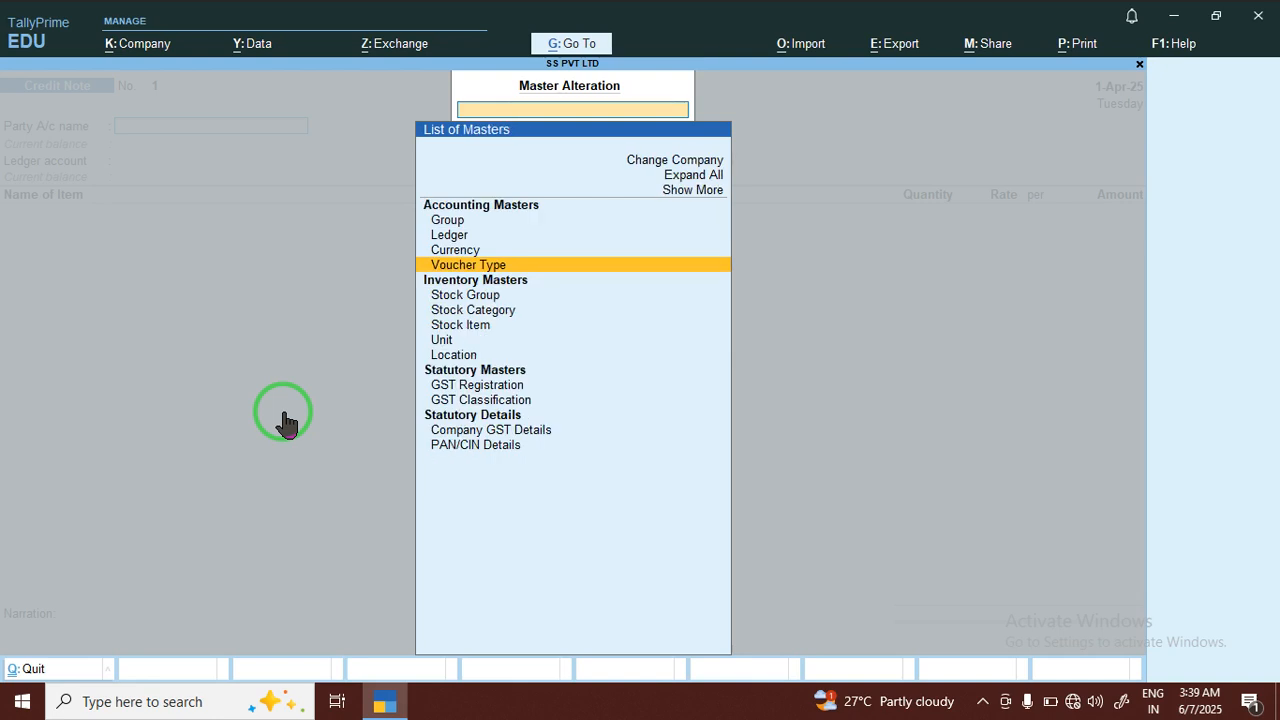
key("Escape")
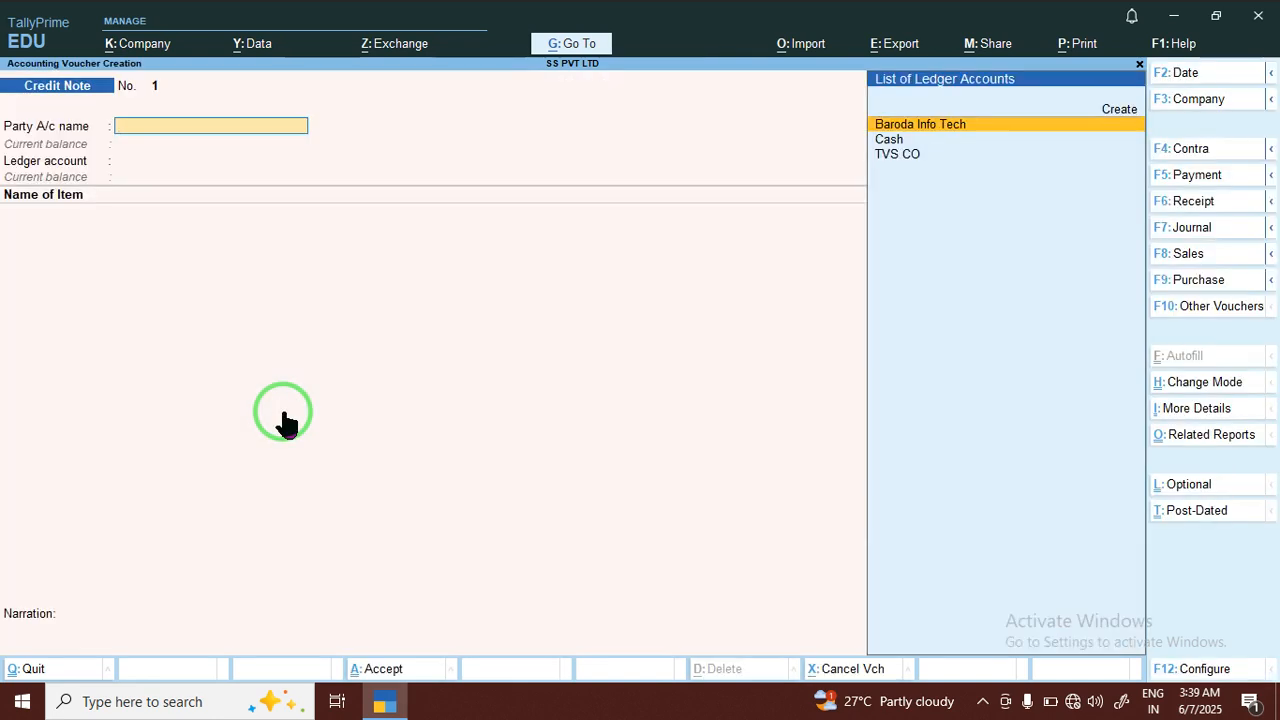
Set Baroda Info Tech as the credit note's party and accept the default dispatch and party details
key("Return")
key("Return")
key("Return")
key("Return")
key("Return")
key("Return")
key("Return")
key("Return")
key("Return")
key("Return")
key("Return")
key("Return")
key("Return")
key("Return")
key("Return")
key("Return")
key("Return")
key("Return")
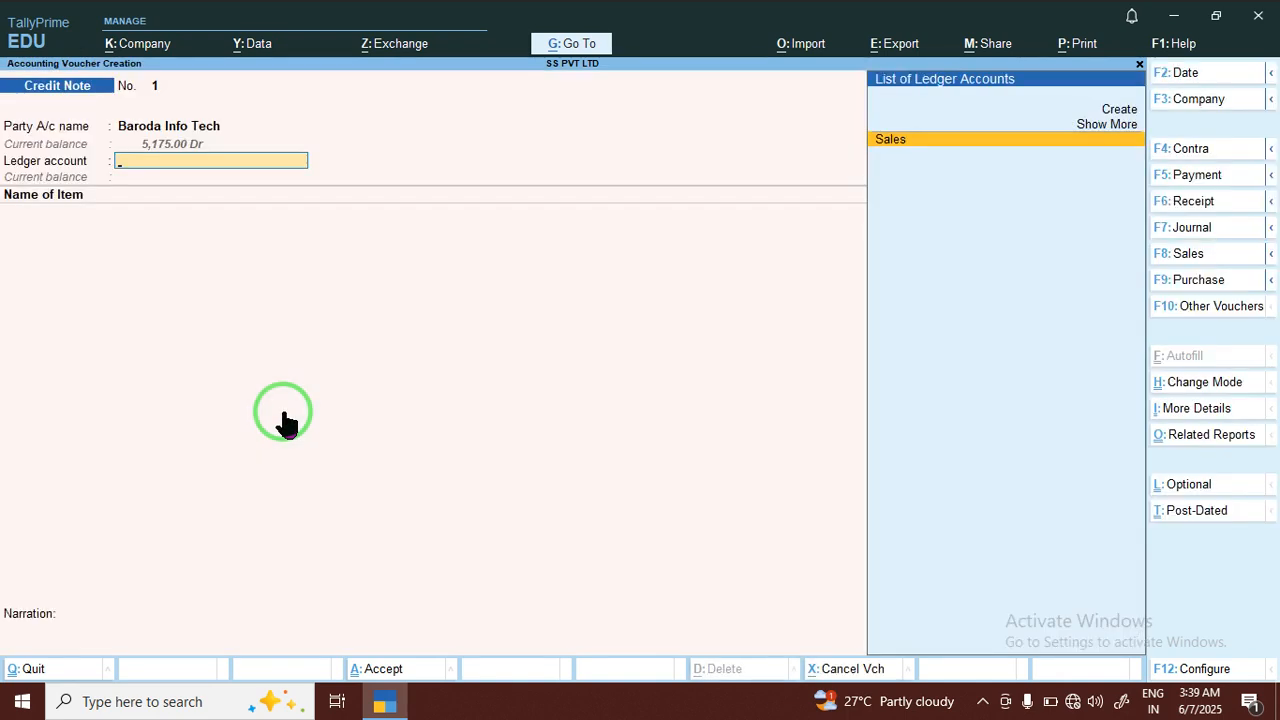
Set Sales as the credit note's ledger account and add Mouse as the stock item
key("Return")
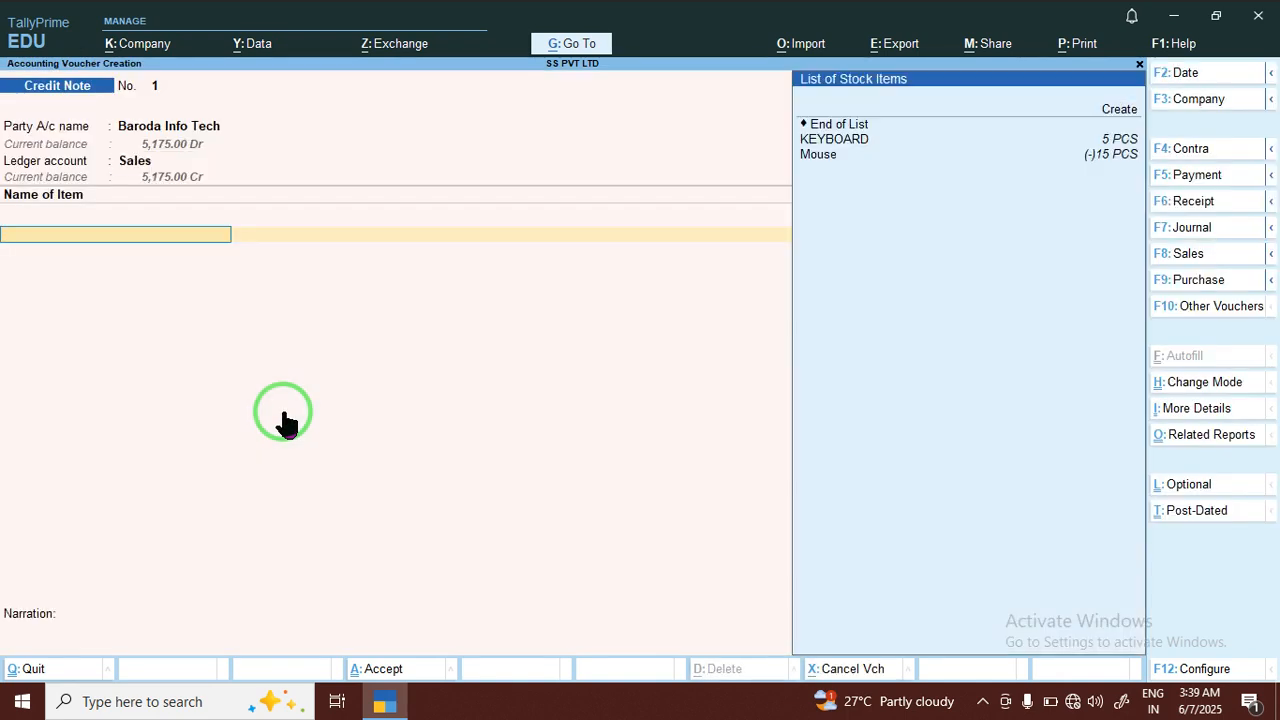
key("Down")
key("Down")
key("Down")
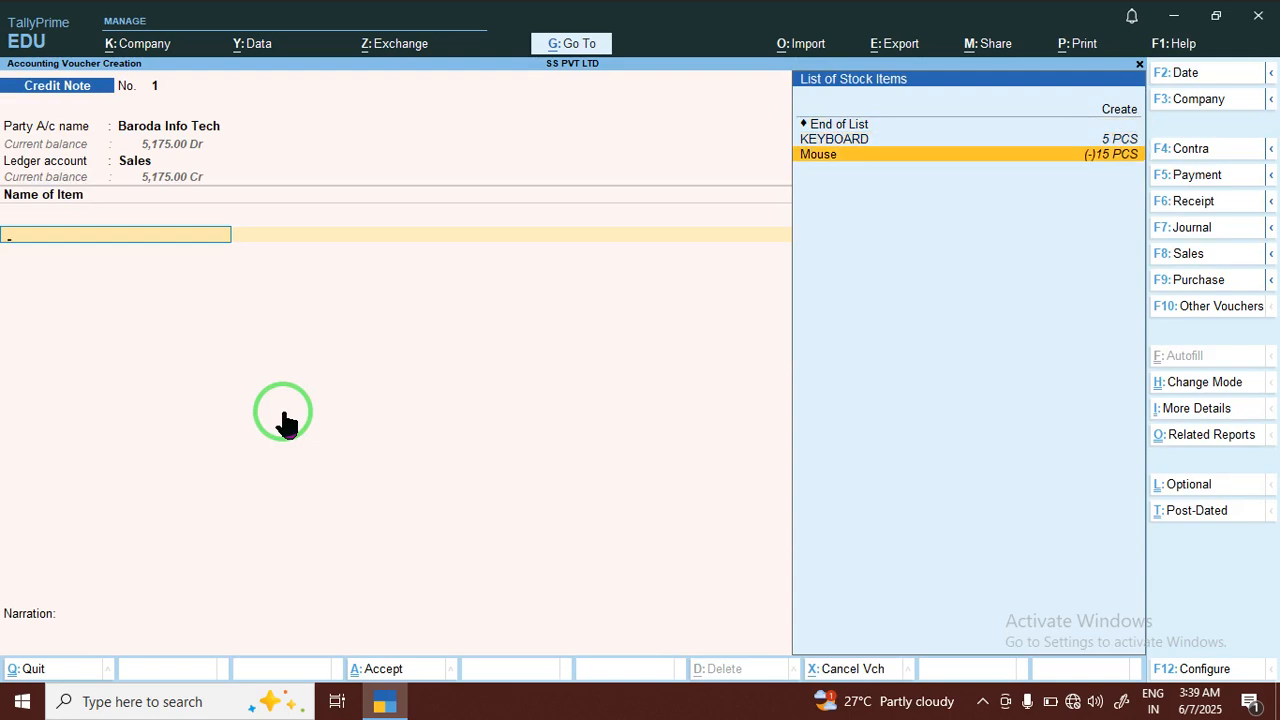
key("Return")
Allocate 5 PCS of Mouse against its pending order, keeping the tracking number Not Applicable and the rate blank
key("Return")
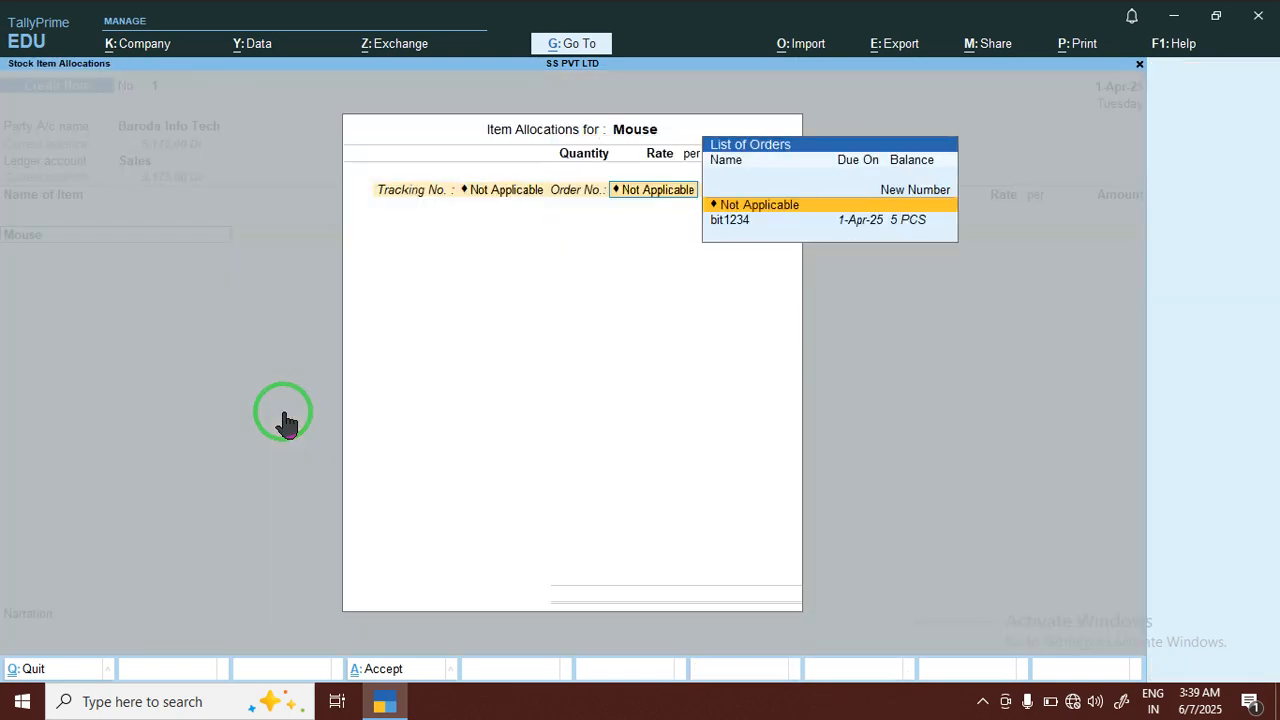
key("Return")
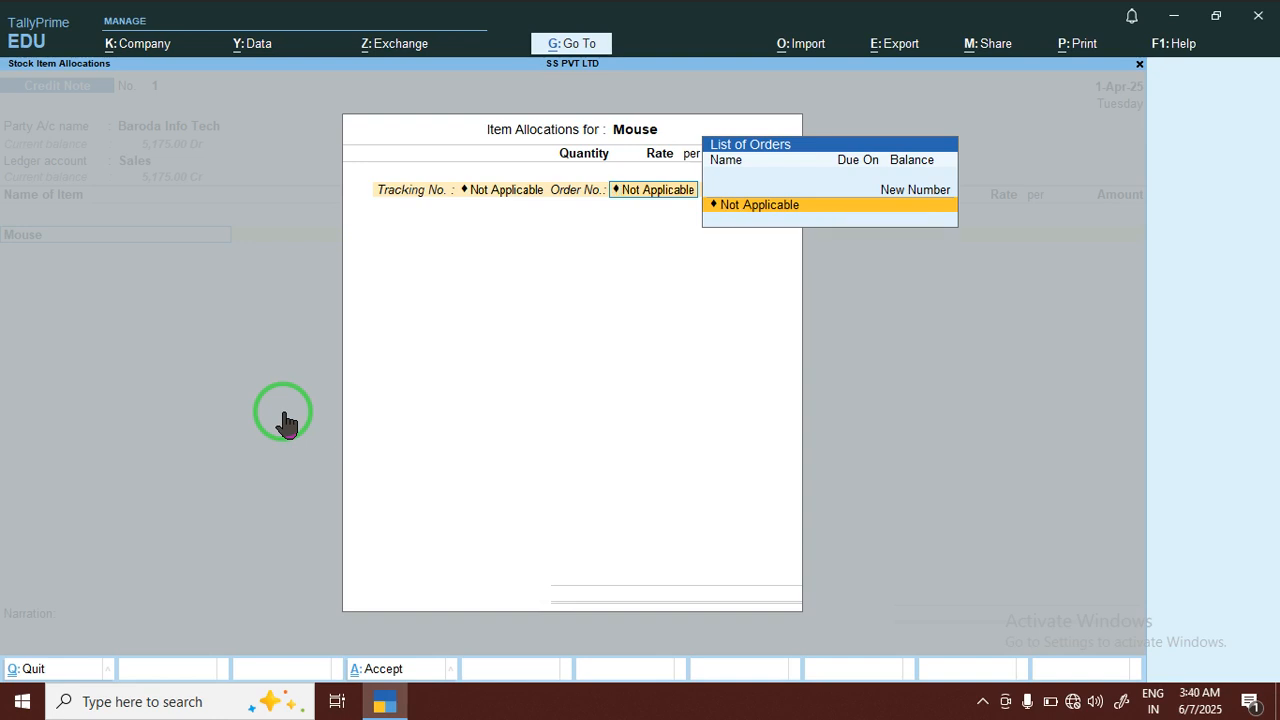
key("Delete")
key("BackSpace")
key("Return")
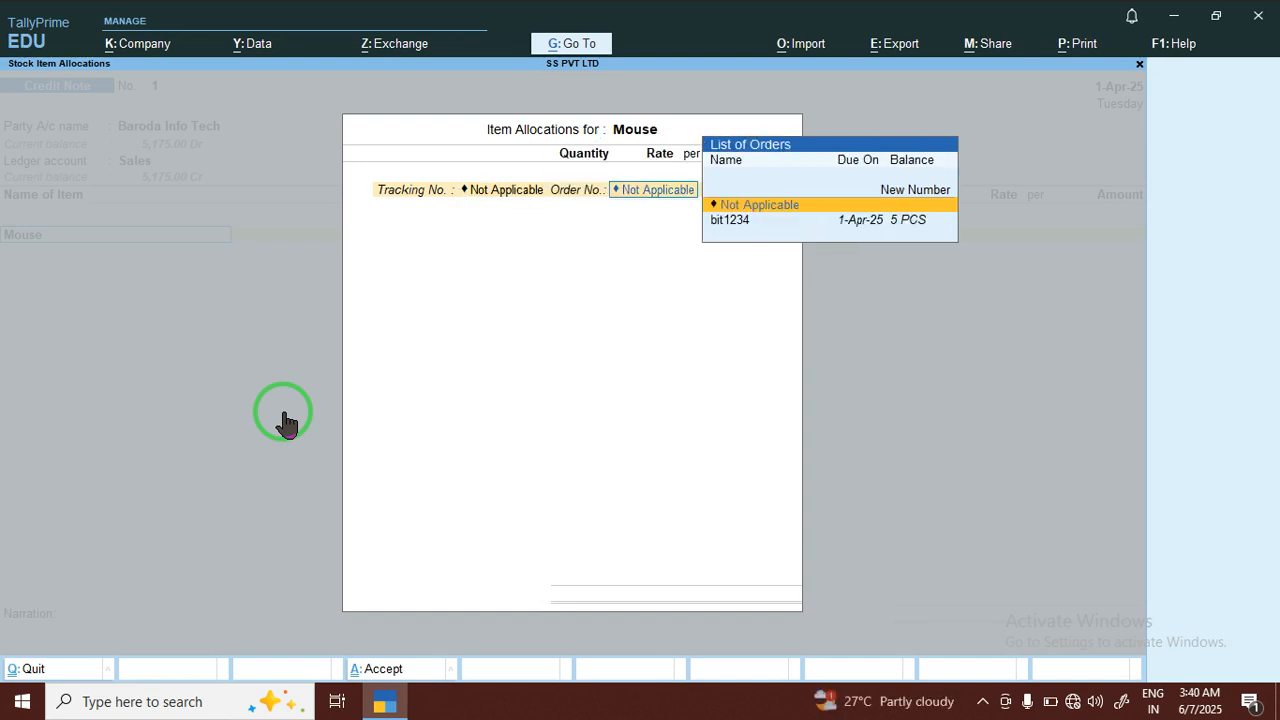
key("Down")
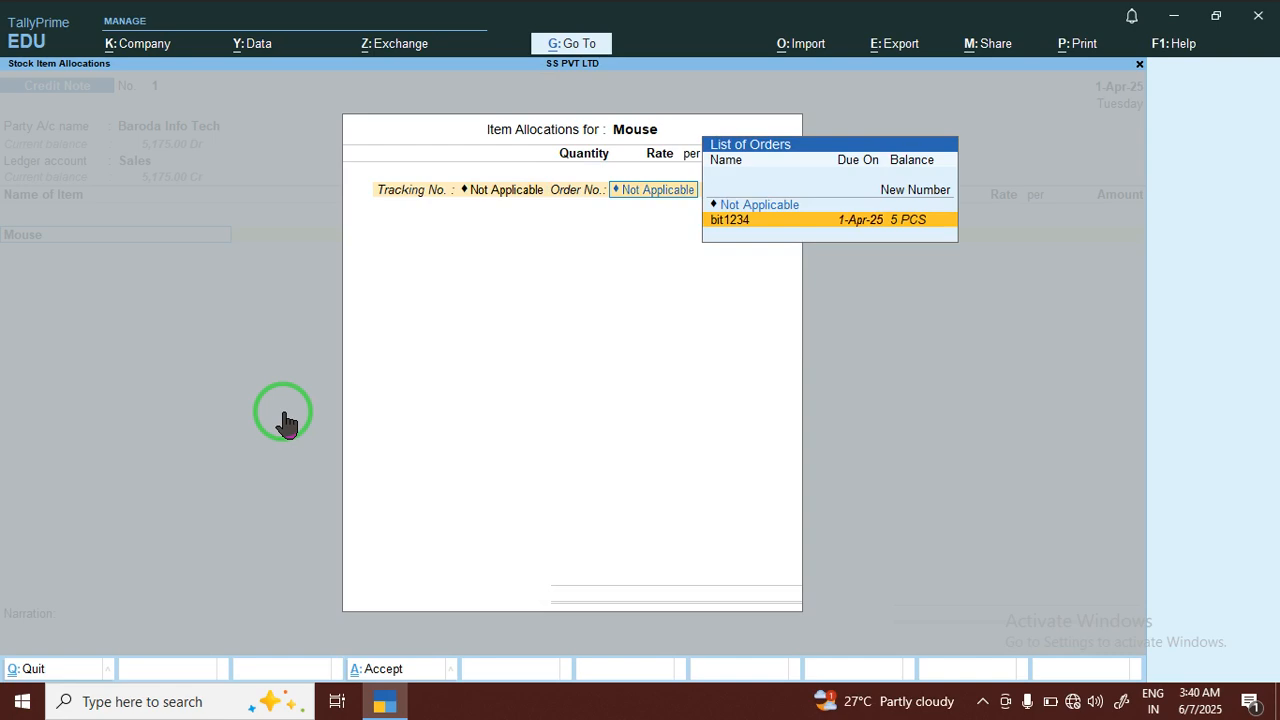
key("Return")
key("Return")
Leave the Mouse amount blank, end the item list and save the credit note without a narration
key("Return")
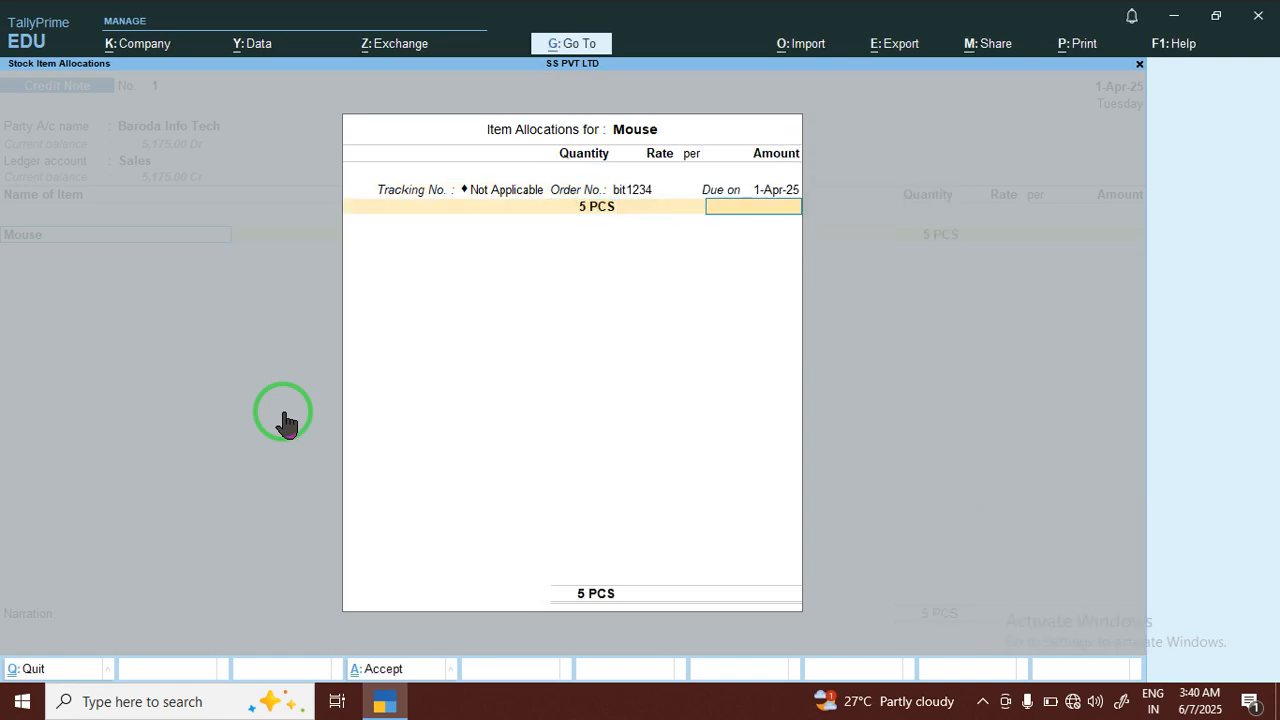
key("Return")
key("Return")
key("Return")
key("Return")
key("Return")
key("Return")
key("Return")
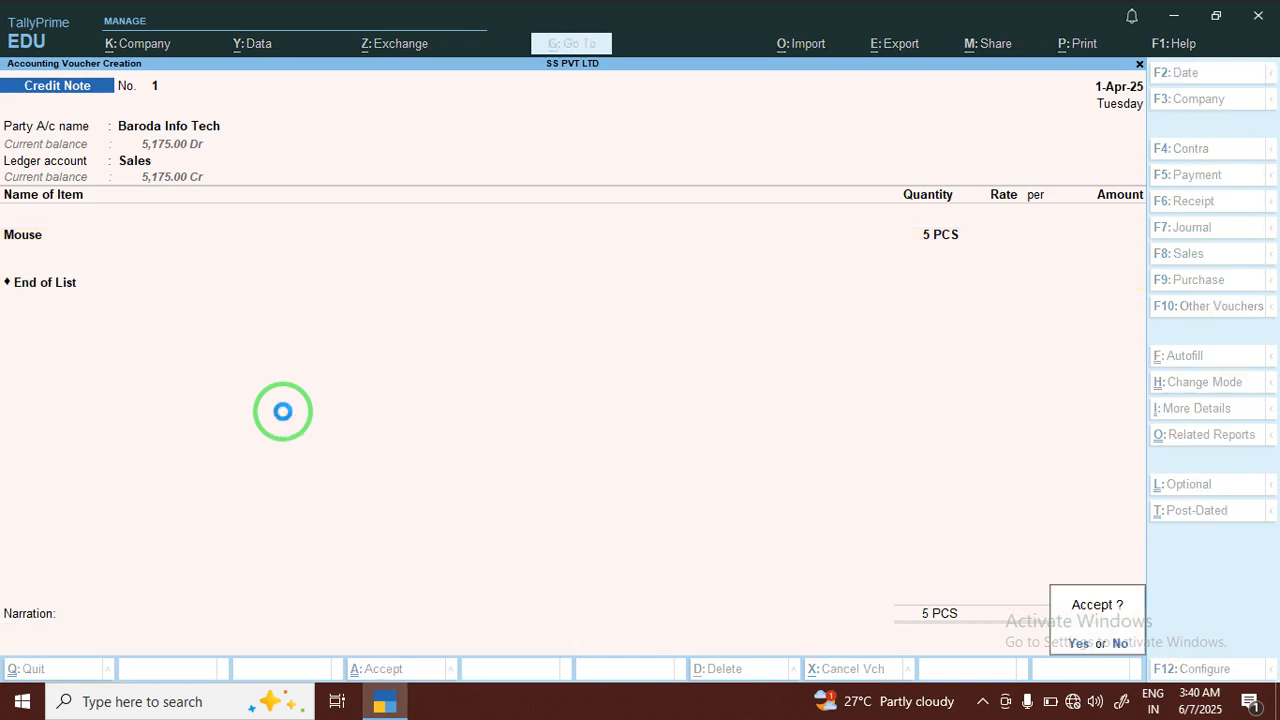
key("Return")
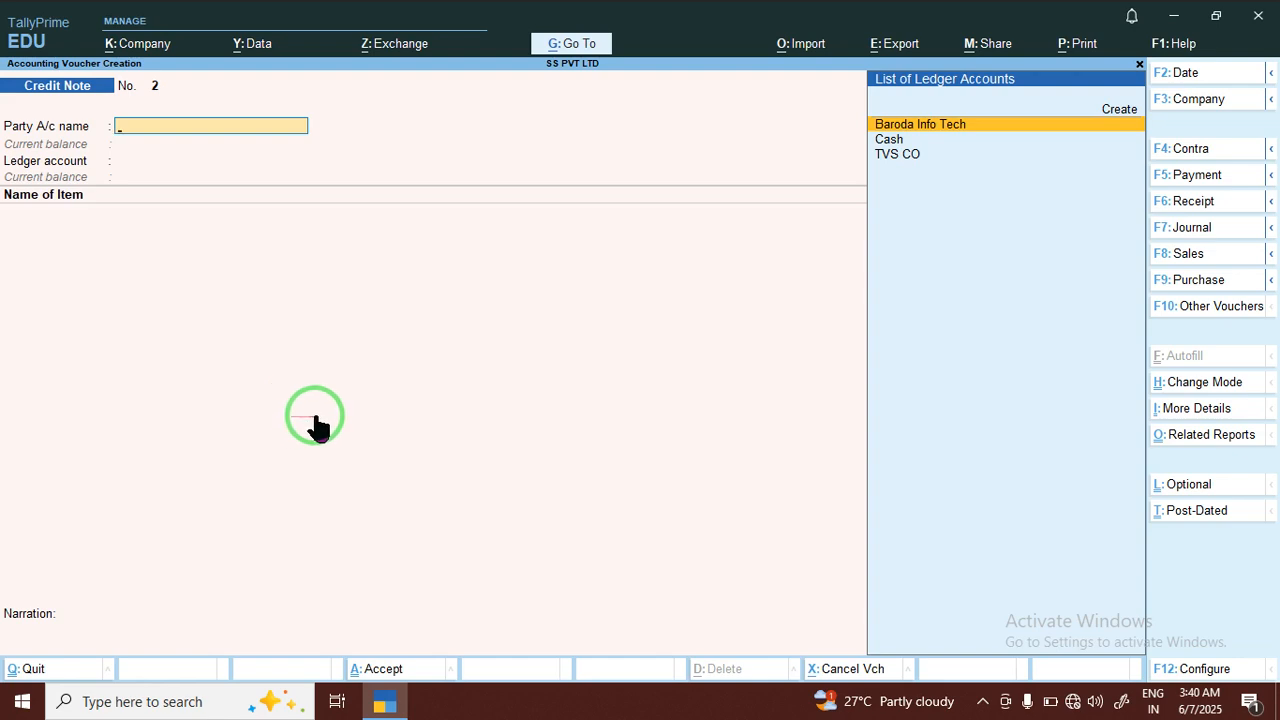
Switch to the desktop, open the TallyPrime full book PDF and go to page 32
left_click(1176, 20)
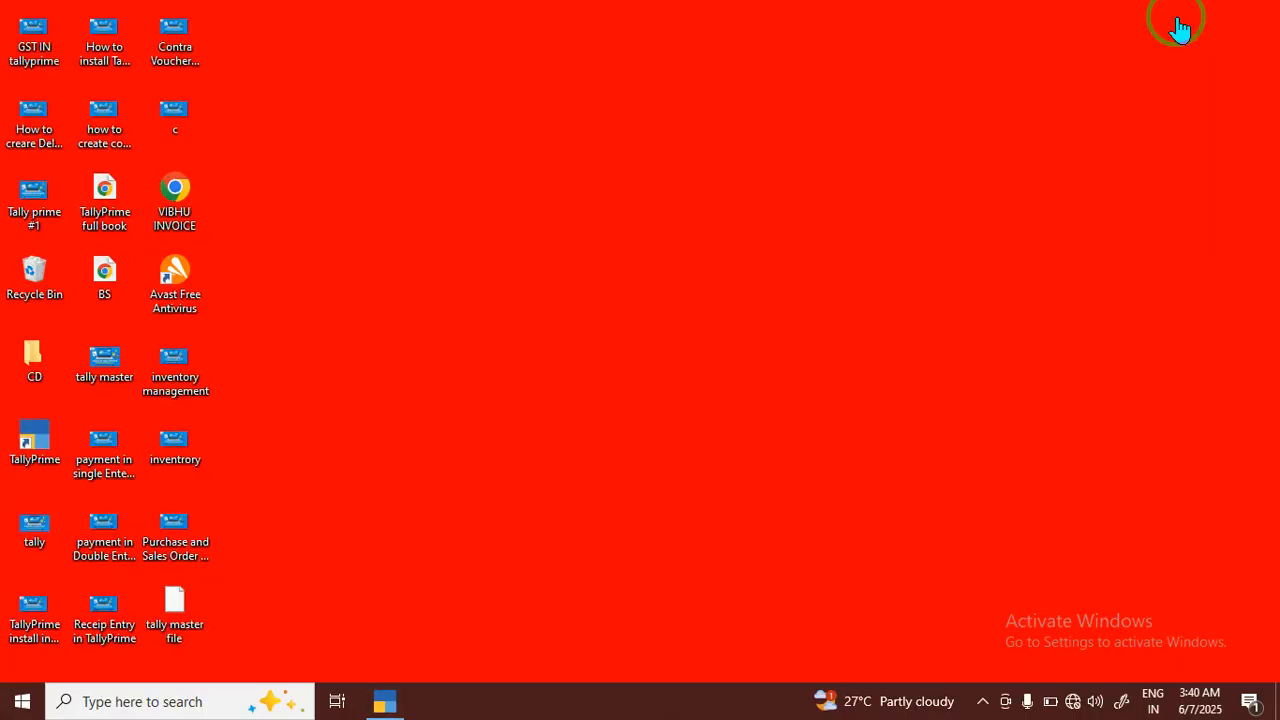
double_click(110, 197)
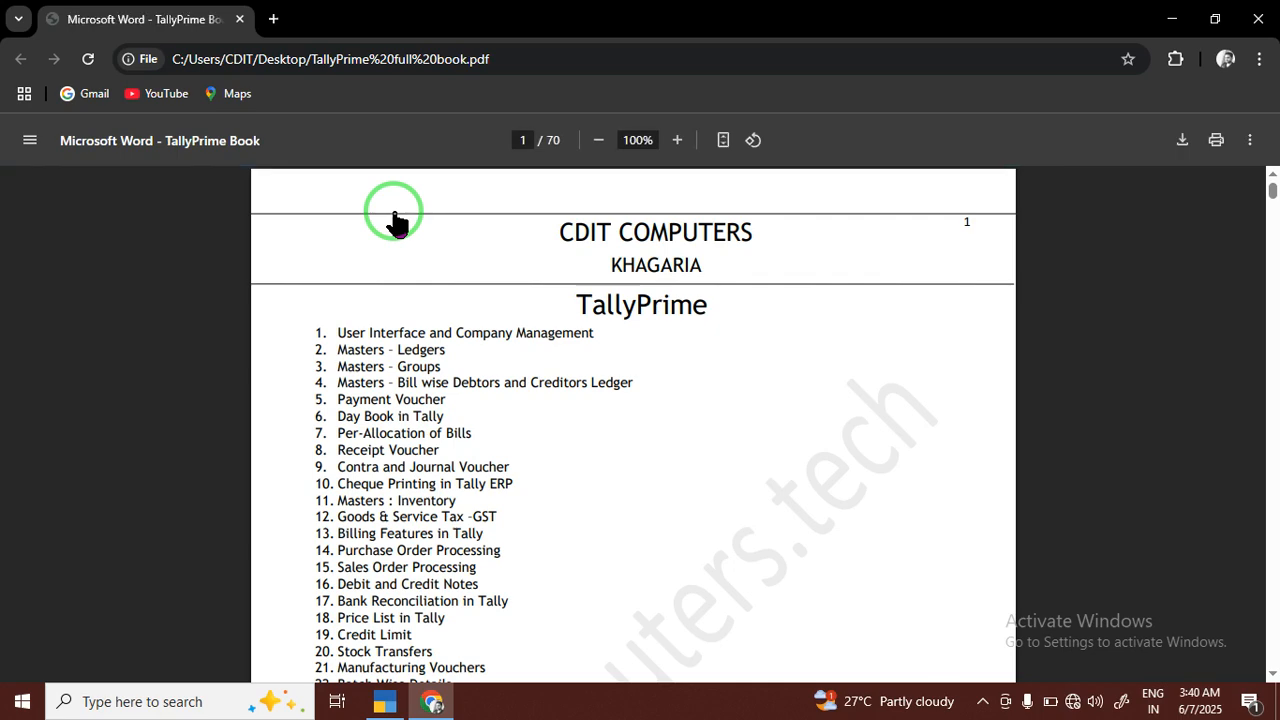
scroll(432, 284, "down", 3)
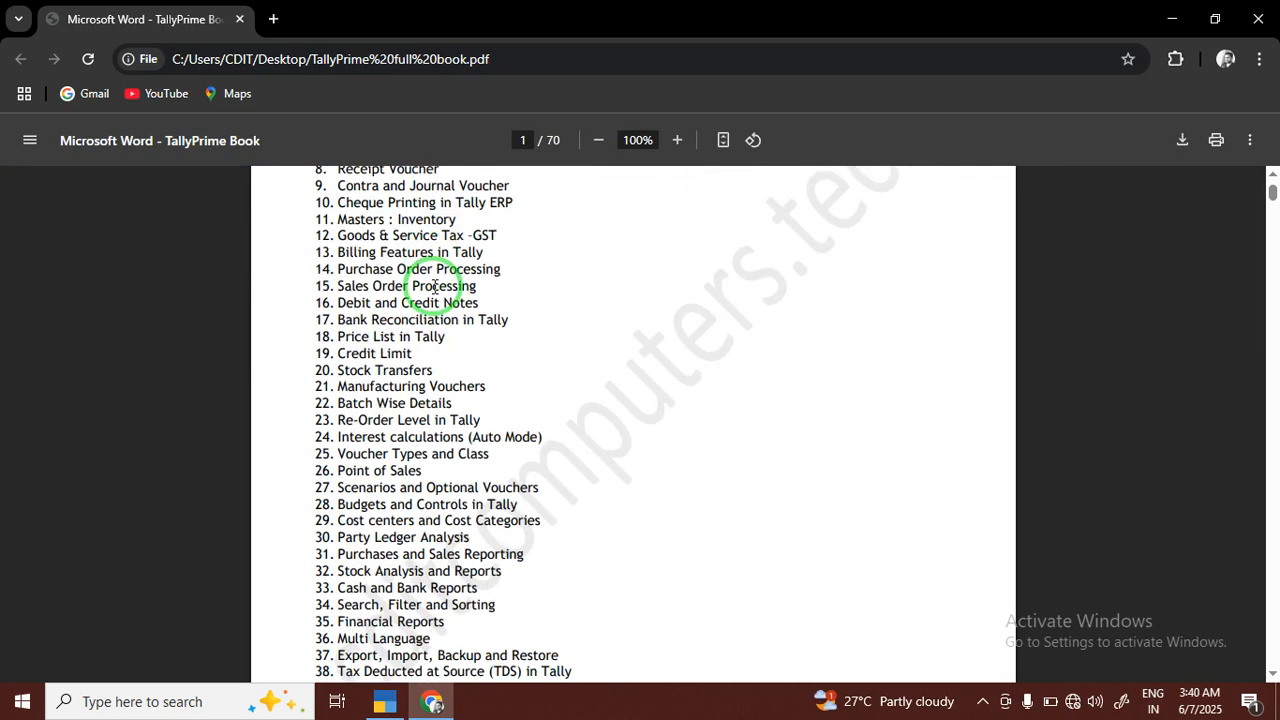
left_click(522, 138)
type("32")
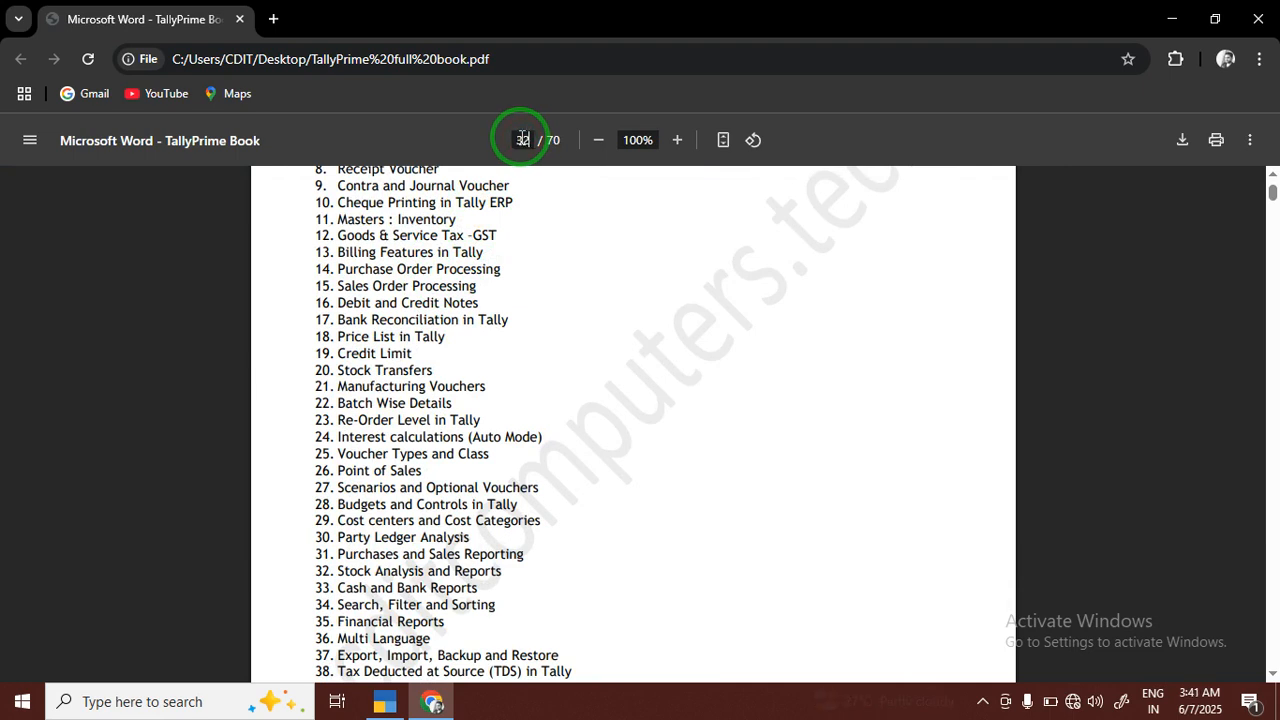
key("Return")
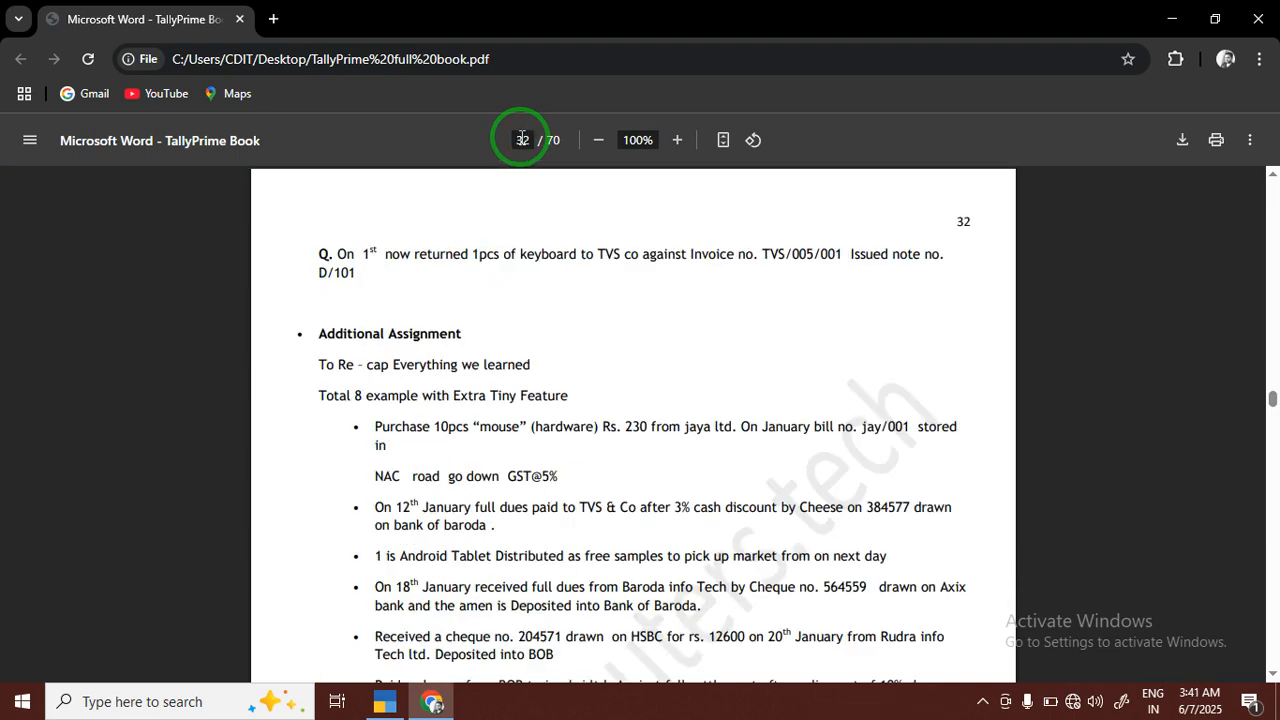
Read the Additional Assignment heading and its first example, the mouse purchase from jaya ltd
left_click_drag(300, 336, 447, 337)
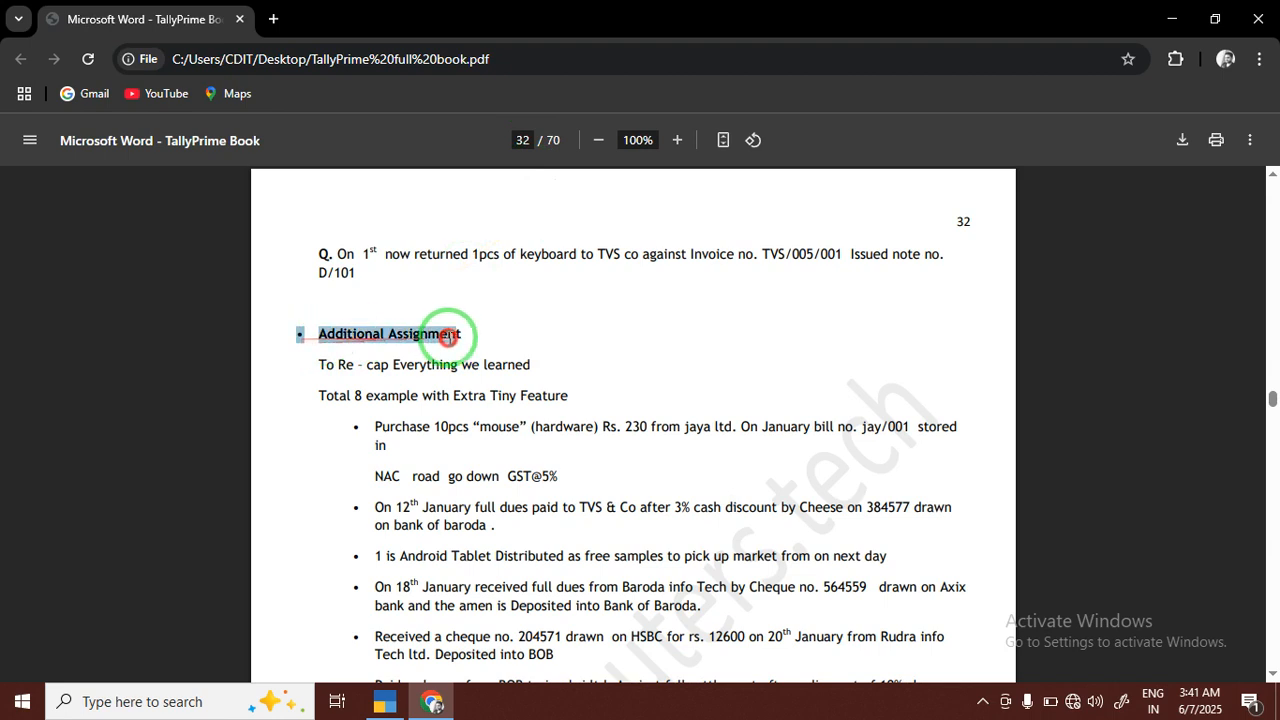
scroll(430, 395, "down", 1)
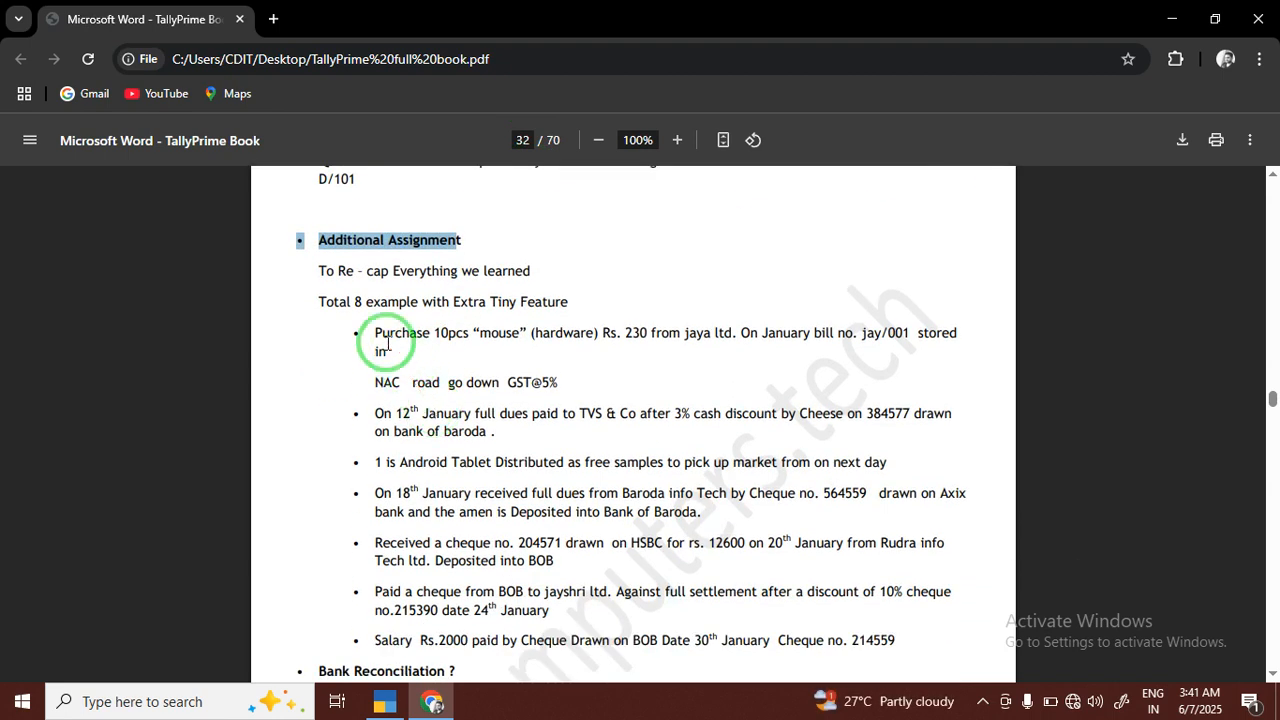
scroll(388, 343, "down", 1)
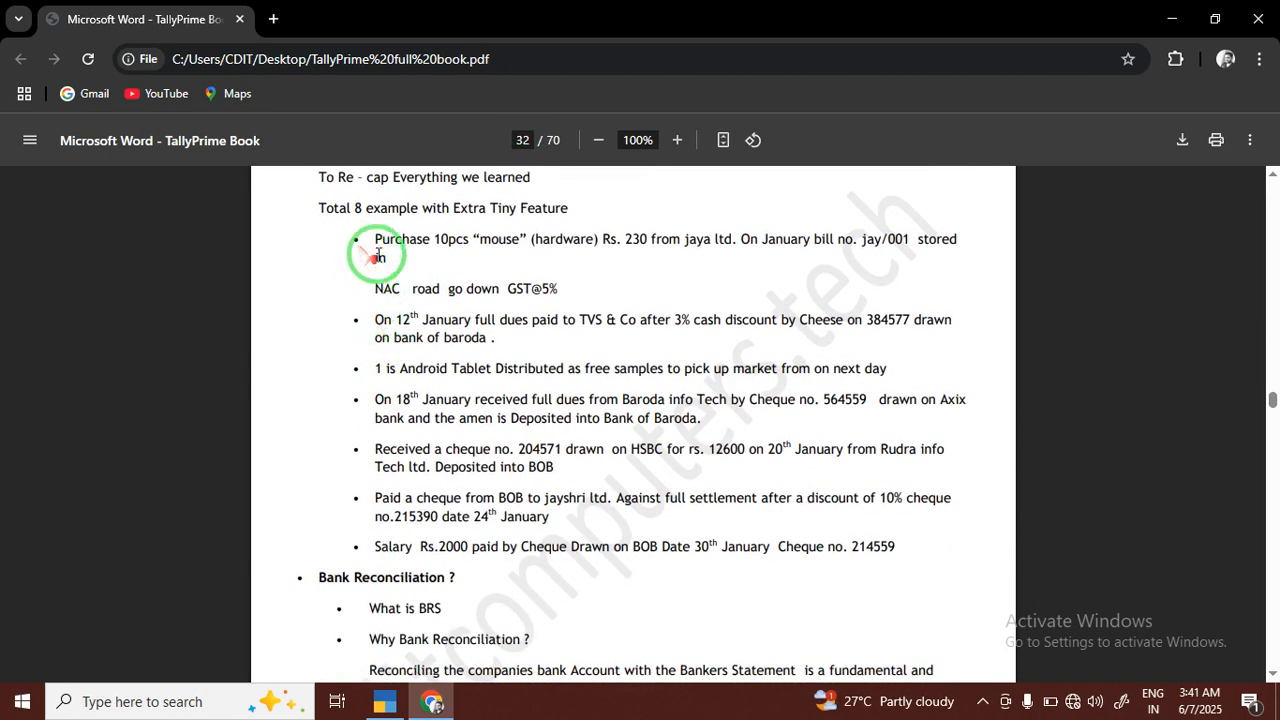
left_click_drag(345, 237, 743, 265)
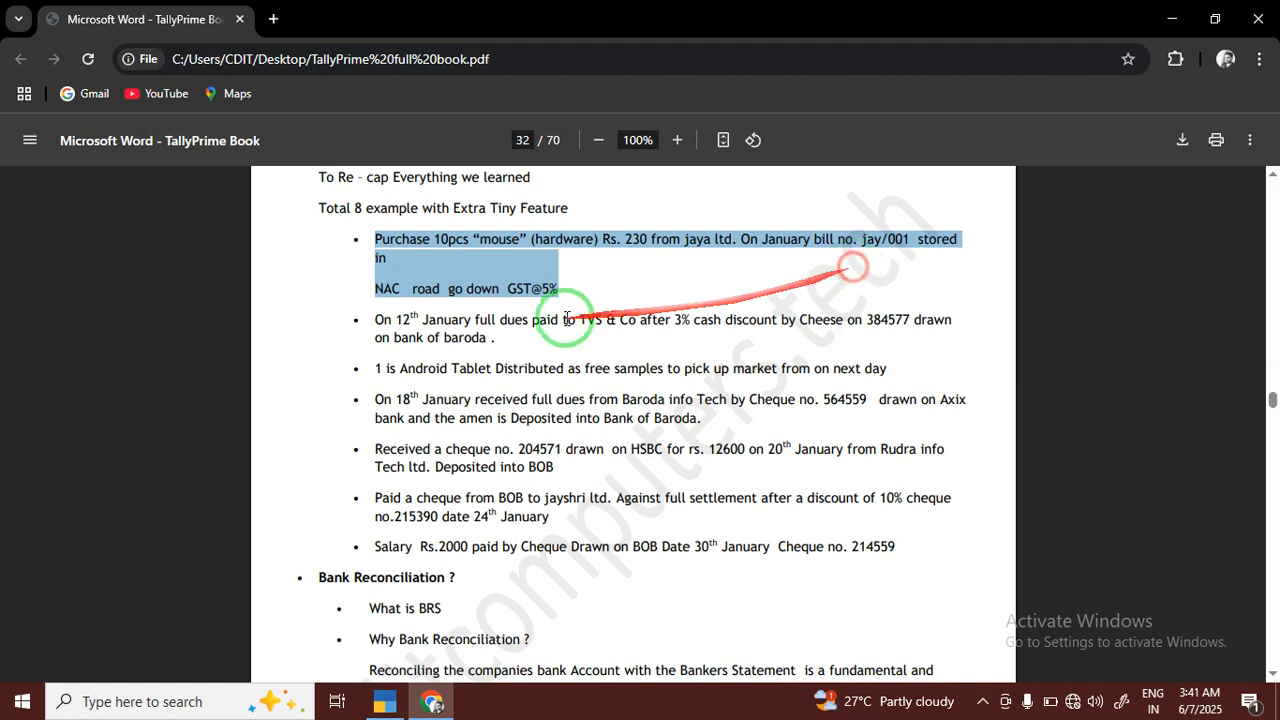
left_click(585, 284)
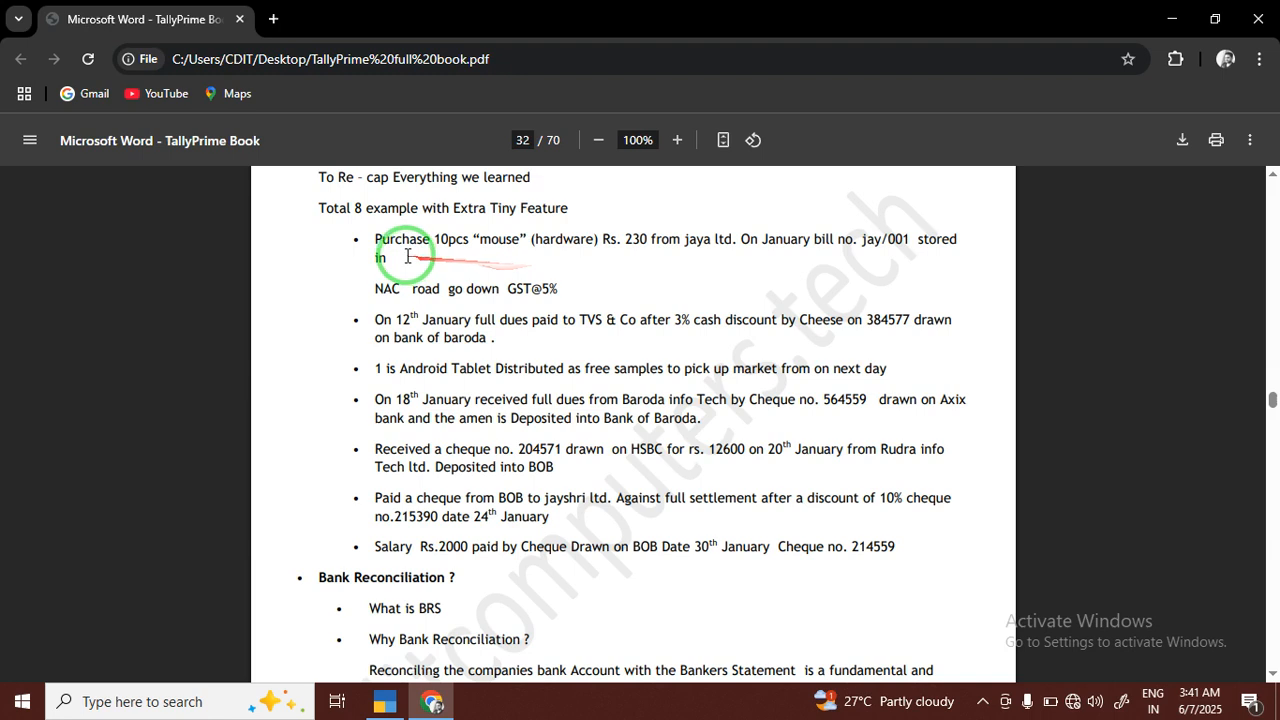
mouse_move(374, 246)
left_mouse_down()
mouse_move(964, 255)
mouse_move(966, 286)
mouse_move(937, 330)
left_mouse_up()
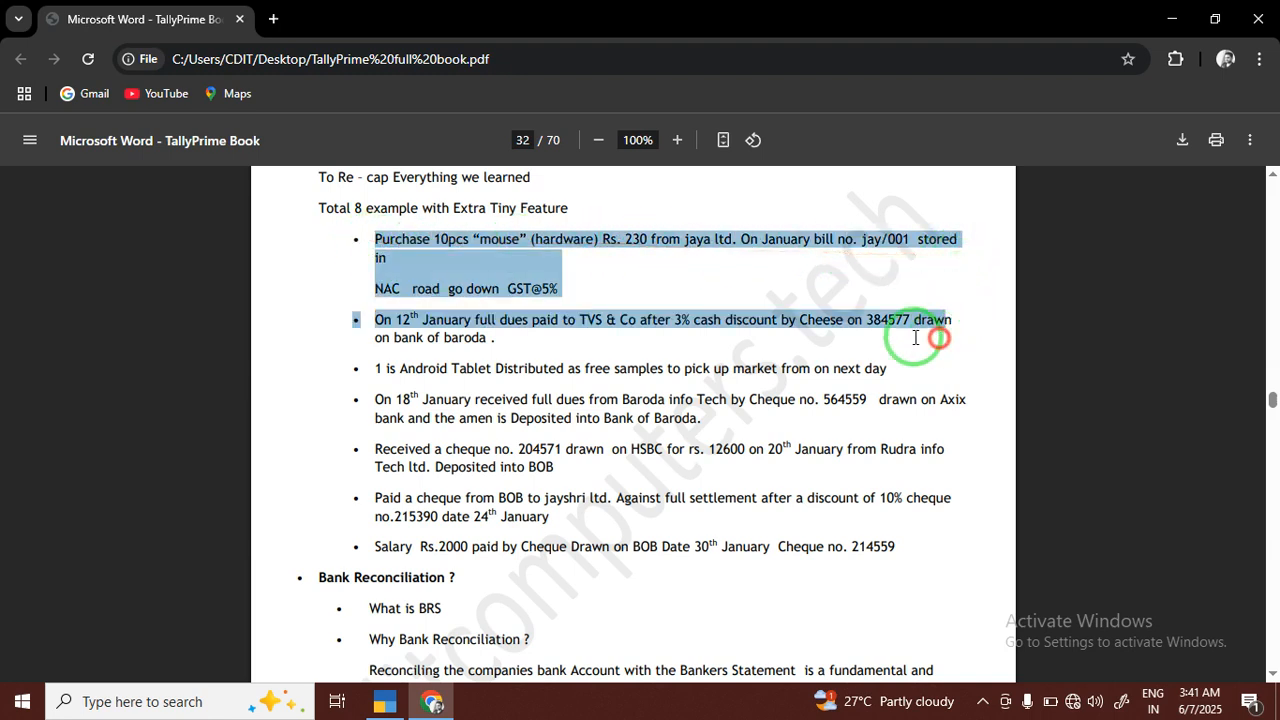
left_click(615, 278)
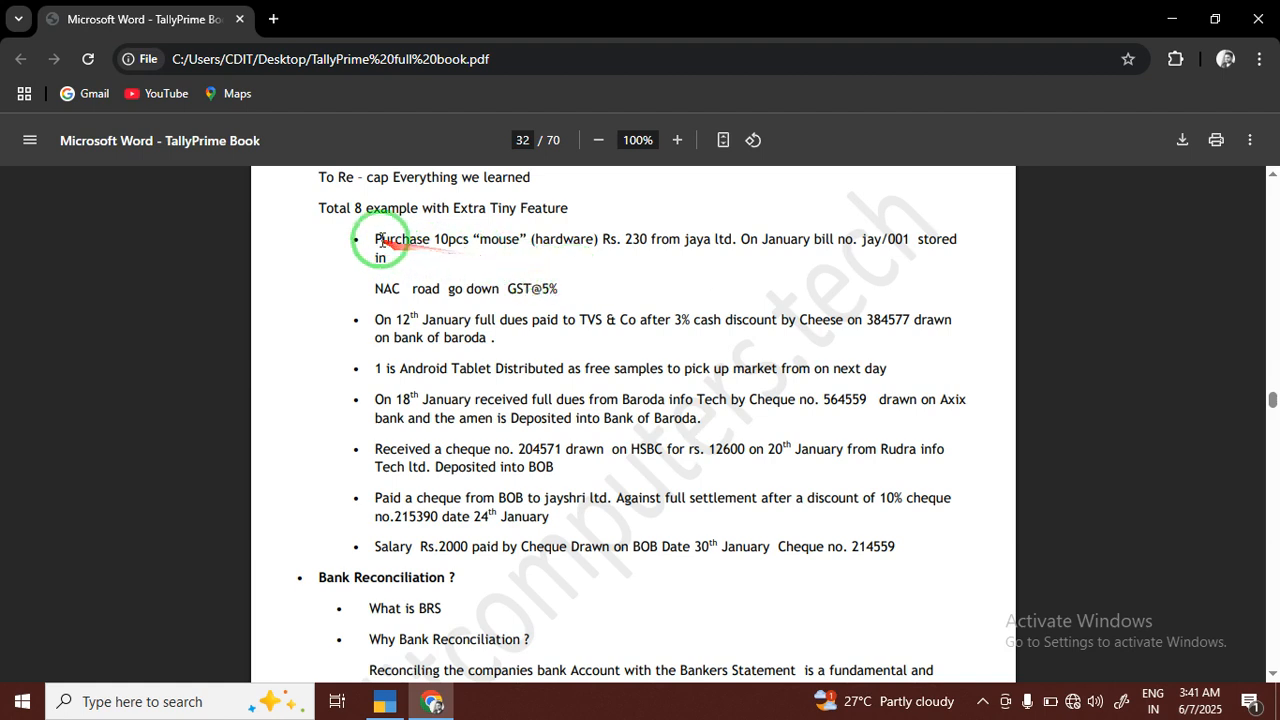
left_click_drag(372, 240, 737, 240)
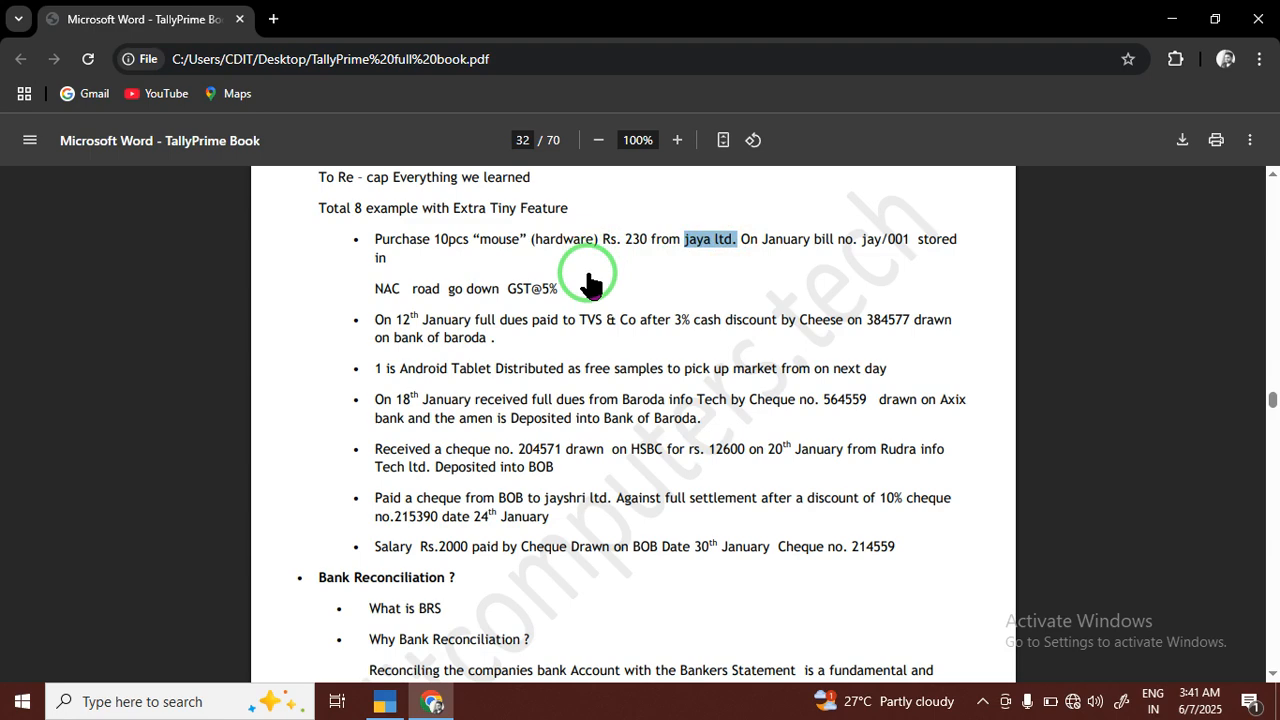
Read the remaining assignment examples, from the TVS & Co dues payment through to the salary payment
left_click_drag(372, 320, 617, 322)
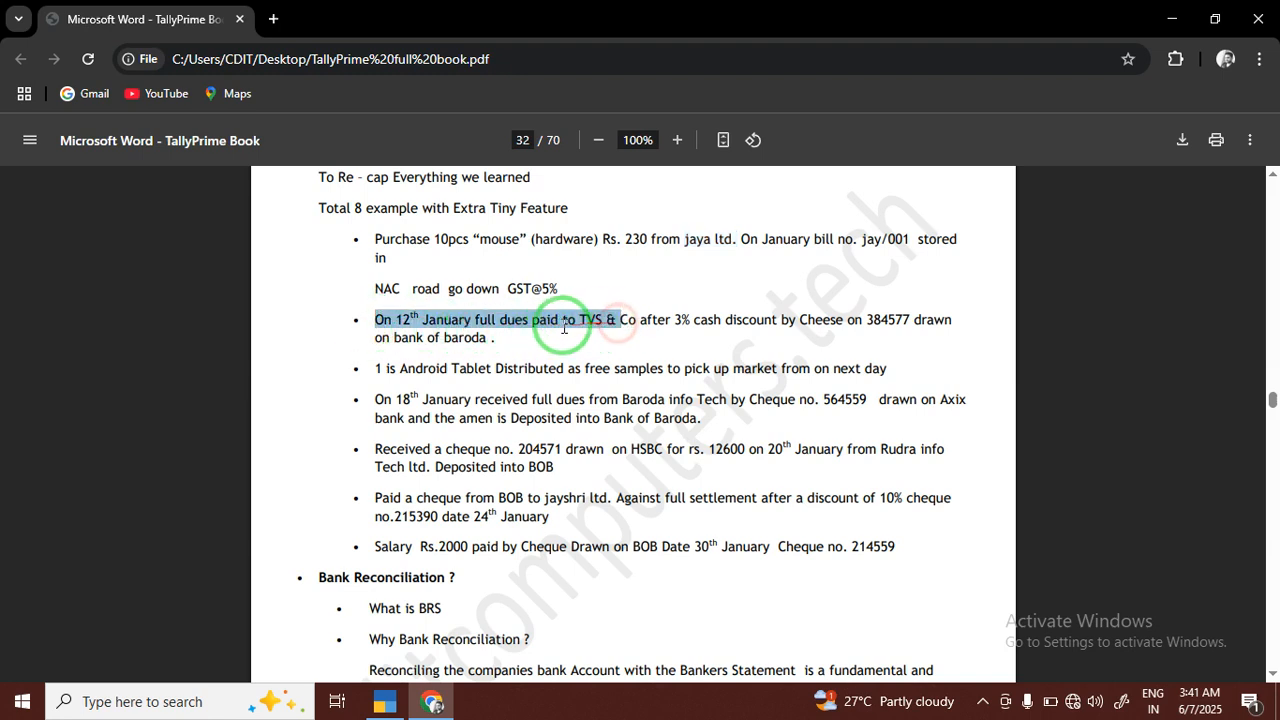
left_click(564, 328)
left_click_drag(360, 372, 877, 366)
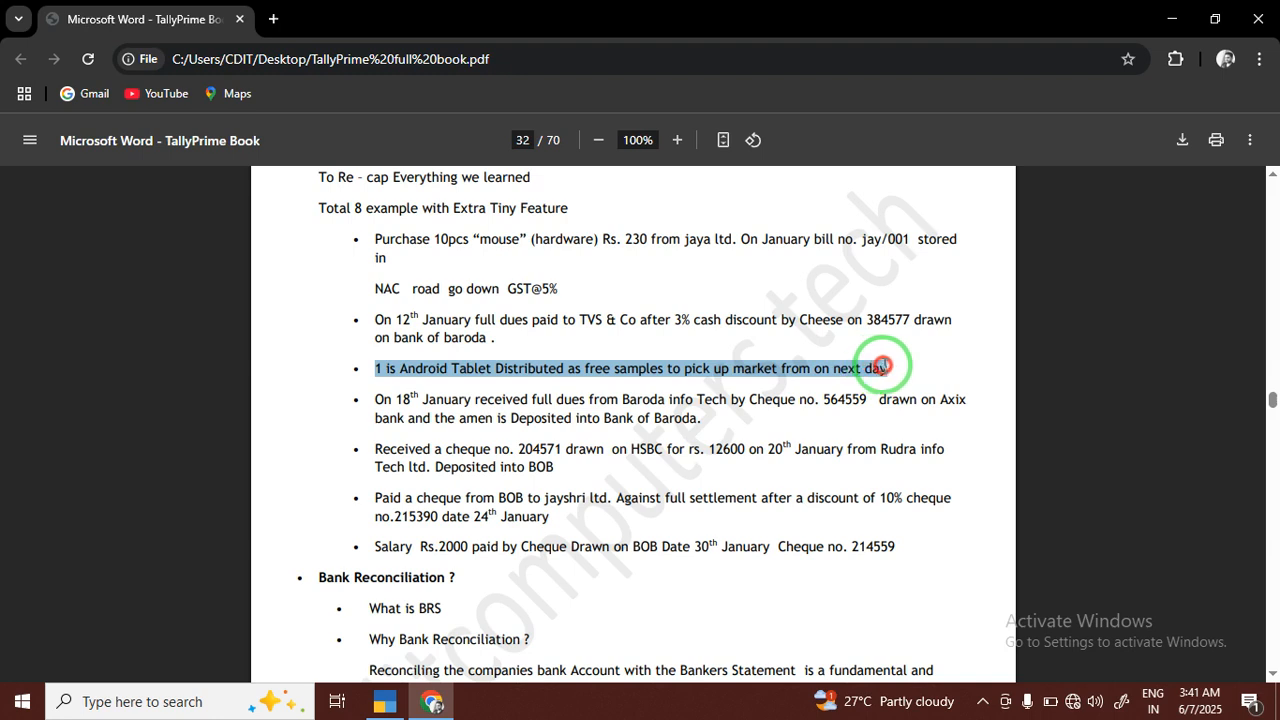
double_click(878, 367)
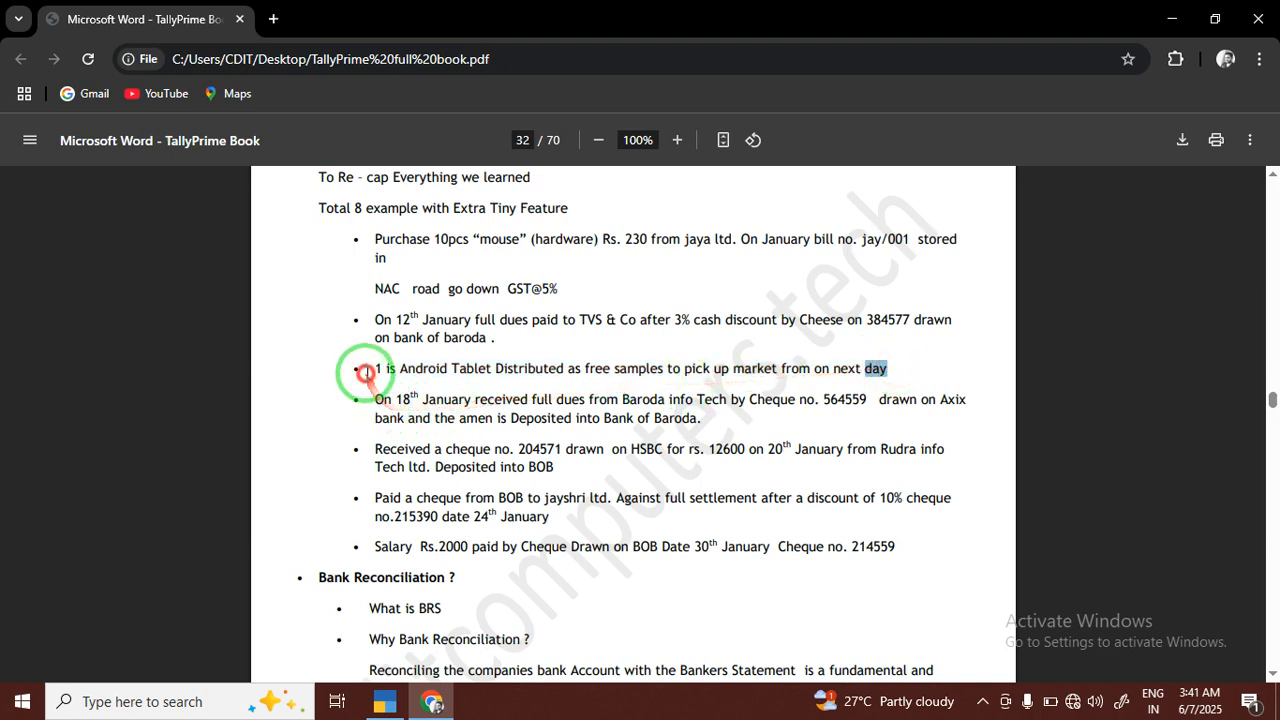
left_click_drag(374, 400, 812, 437)
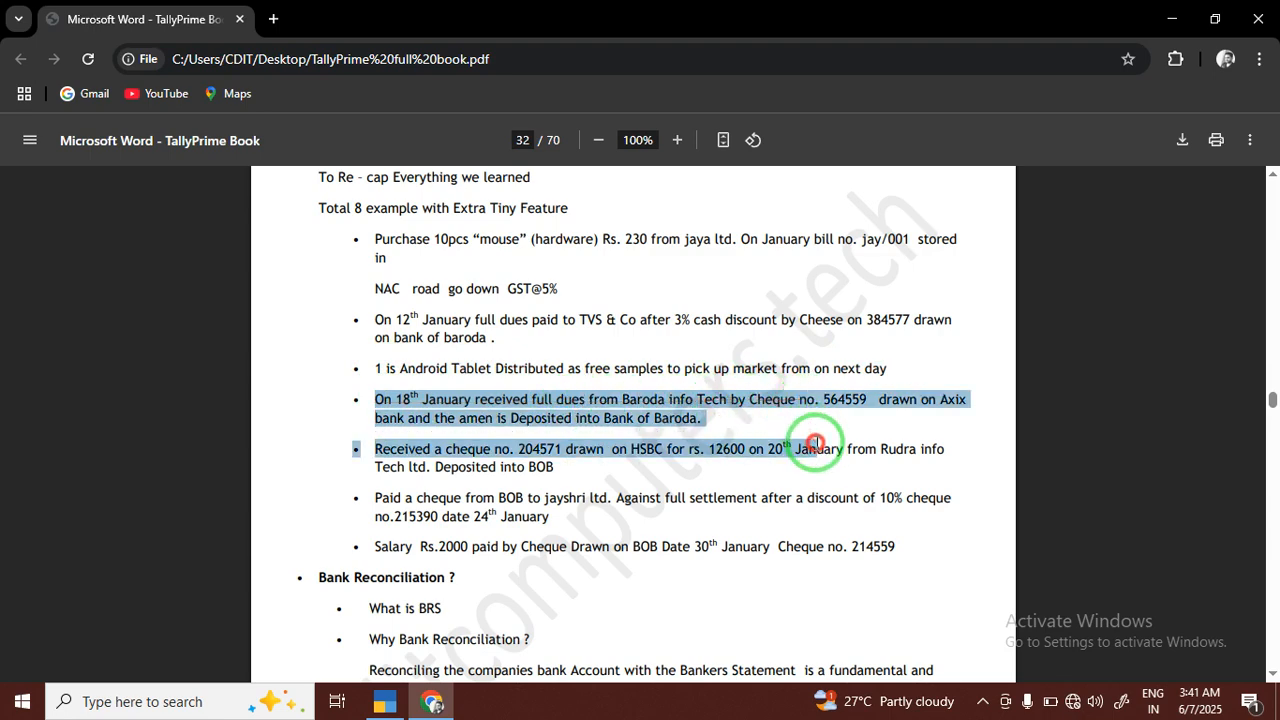
left_click_drag(375, 449, 668, 449)
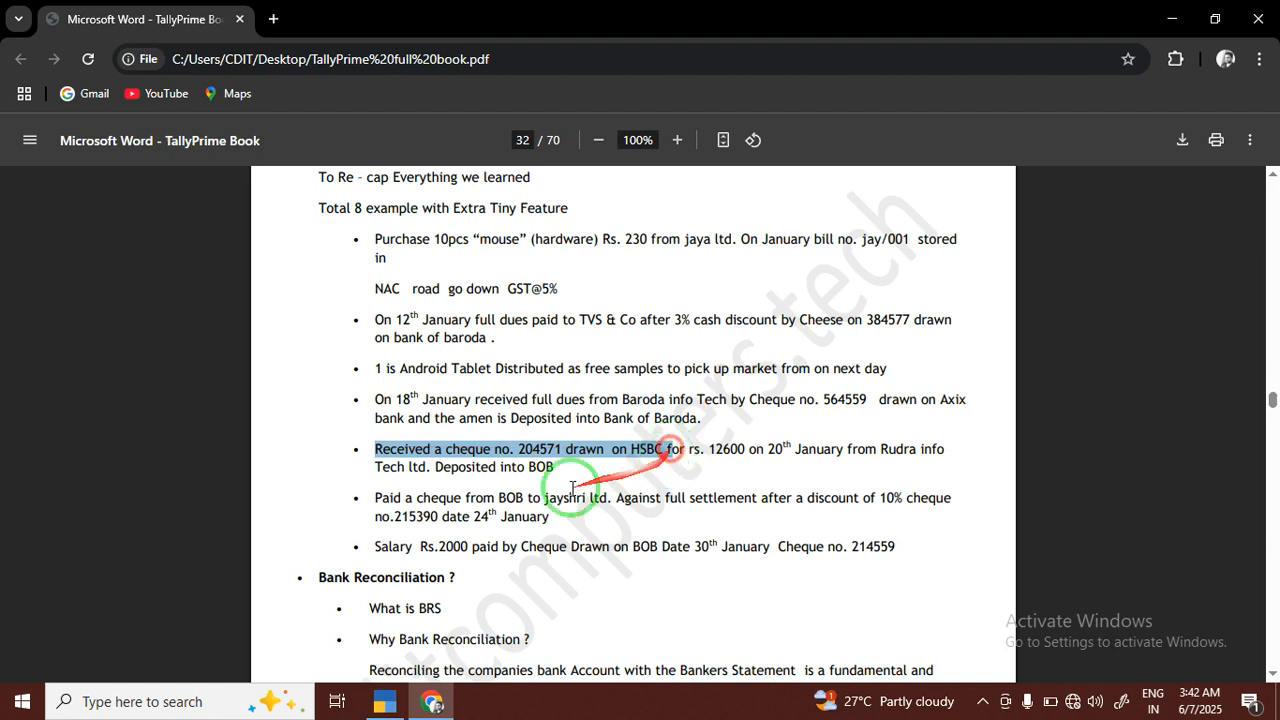
left_click_drag(375, 498, 600, 484)
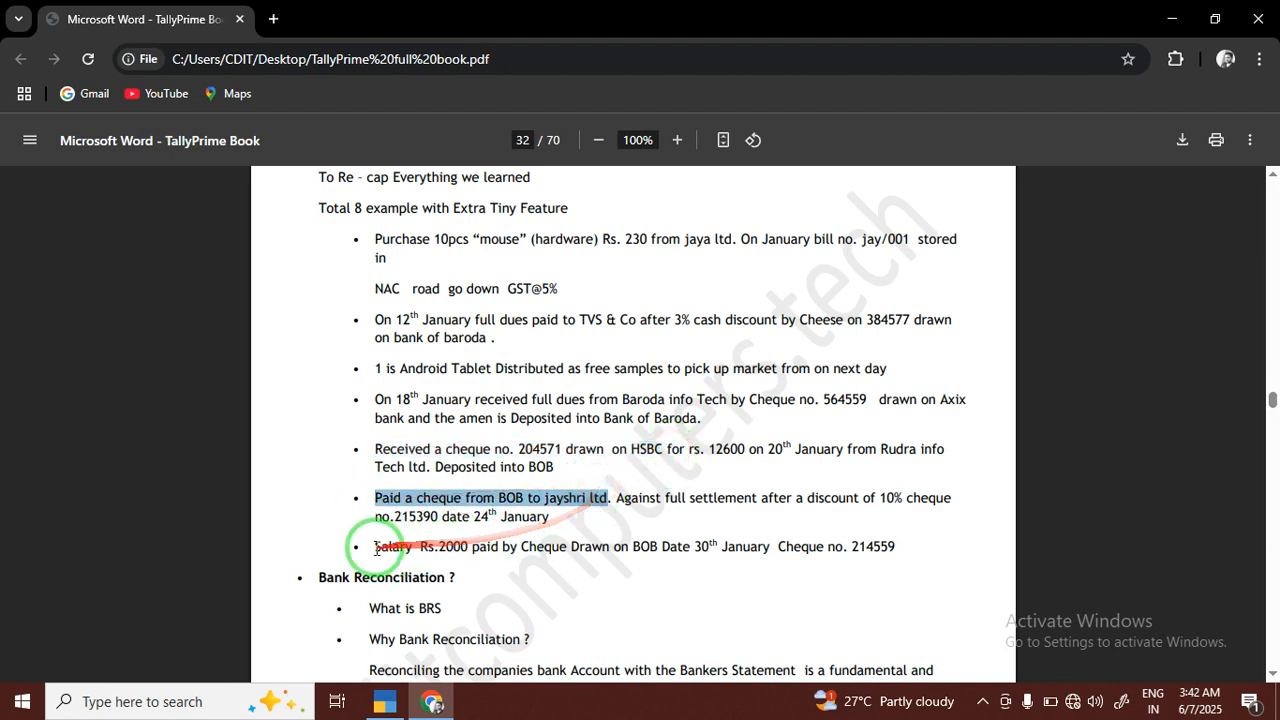
left_click_drag(375, 546, 686, 546)
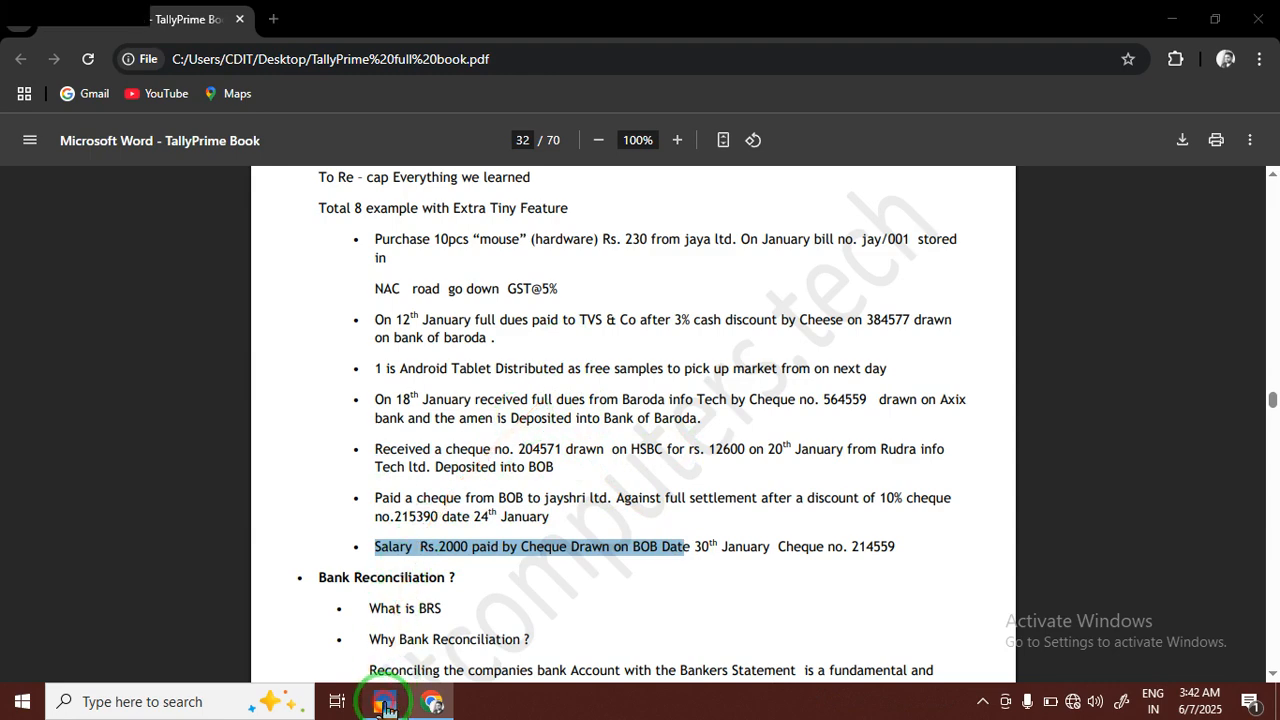
Switch back to TallyPrime and quit the blank credit note entry to return to the Gateway of Tally
left_click(388, 701)
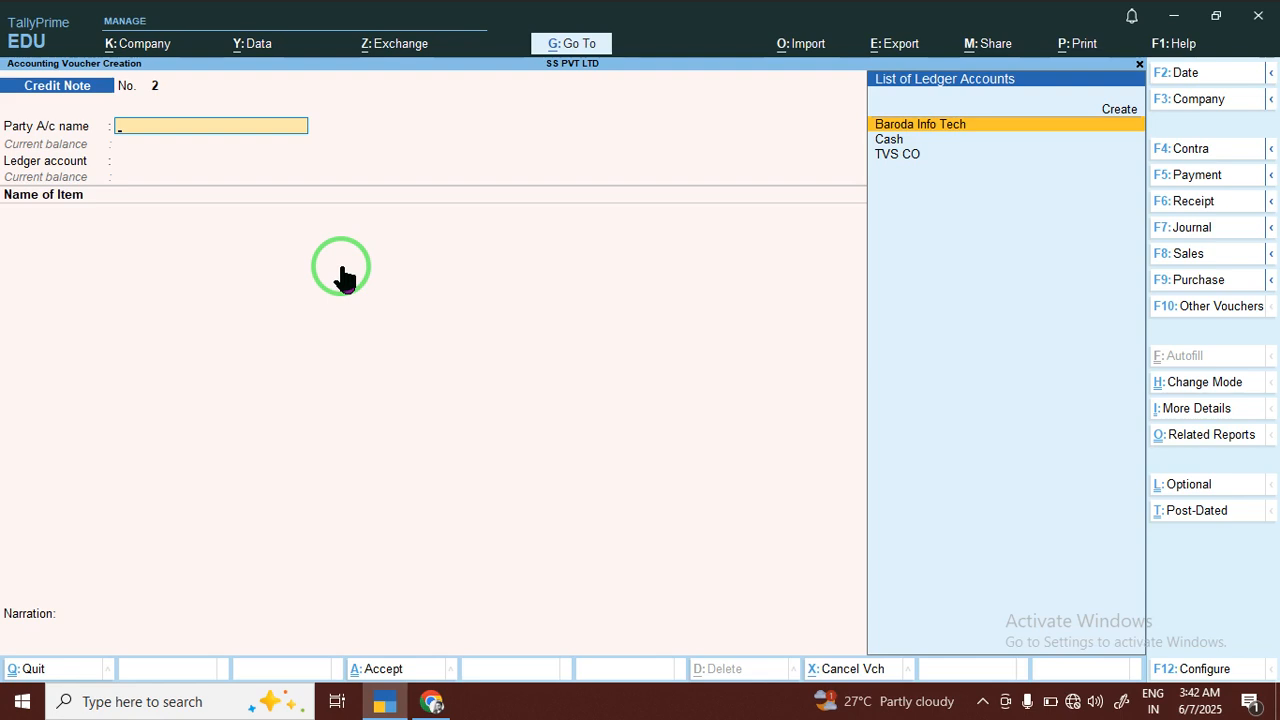
key("Escape")
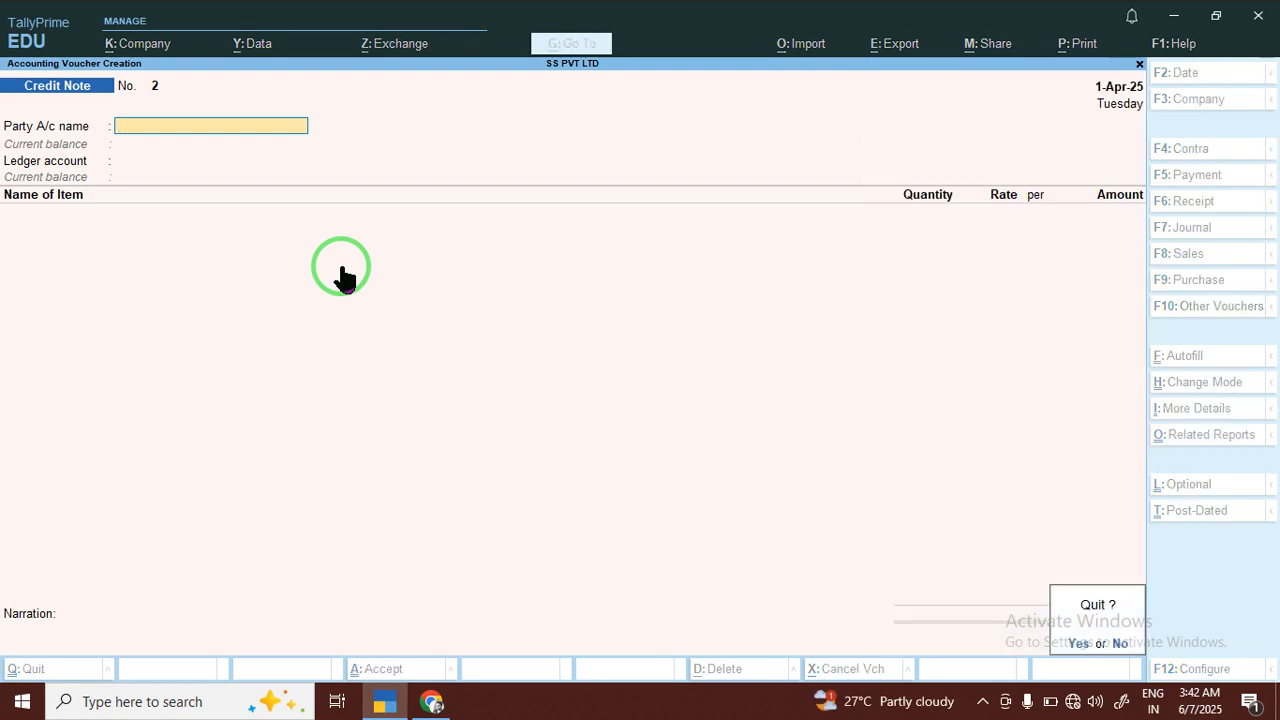
key("y")
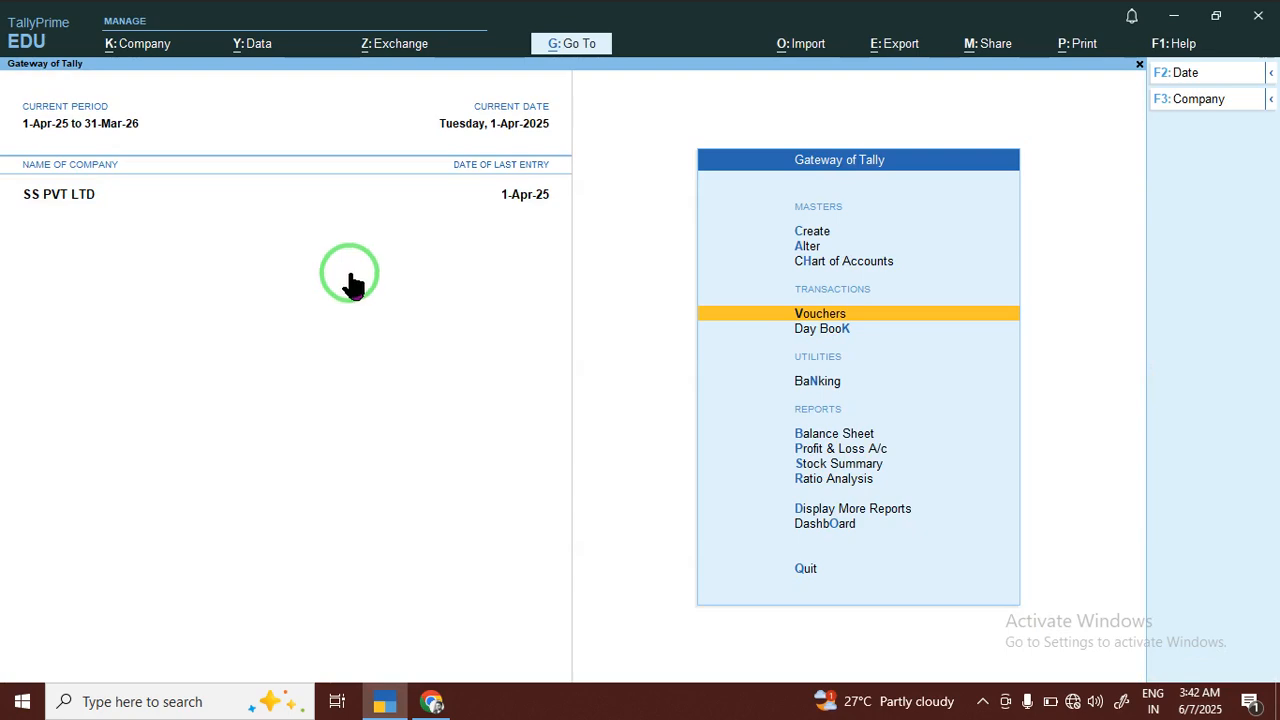
Open the Company Creation form for a new company
left_click(1182, 100)
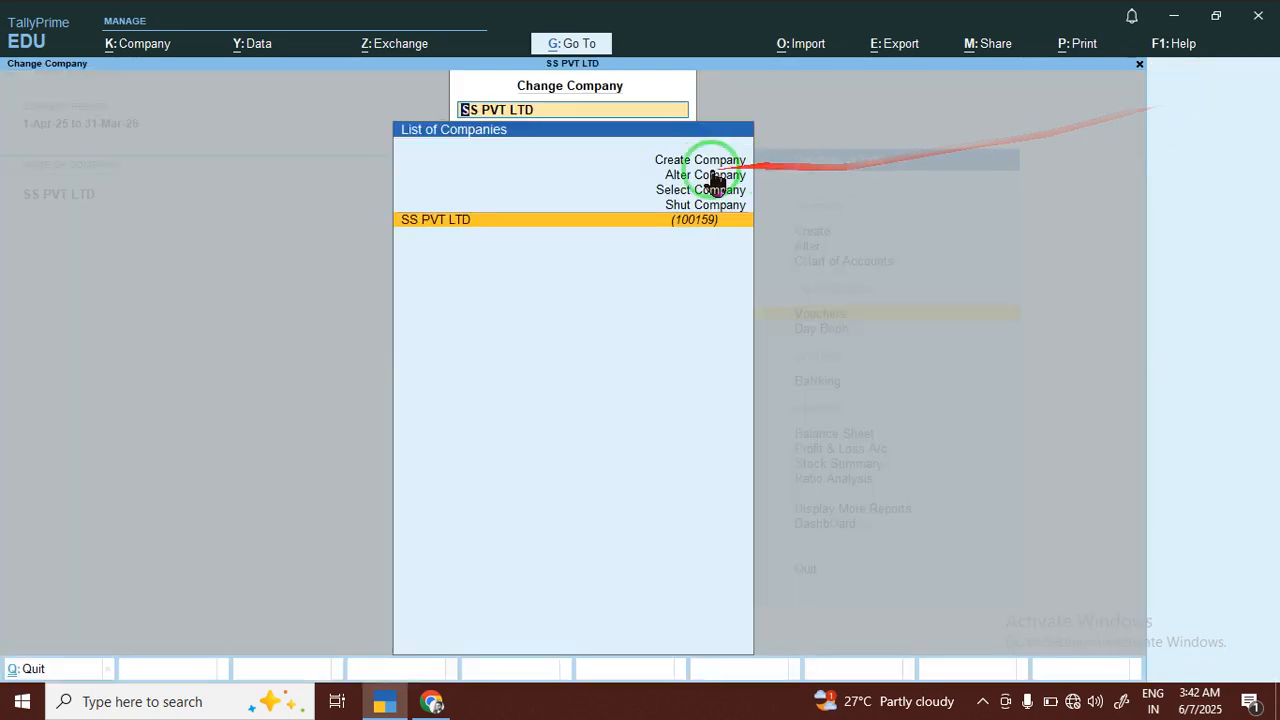
left_click(658, 160)
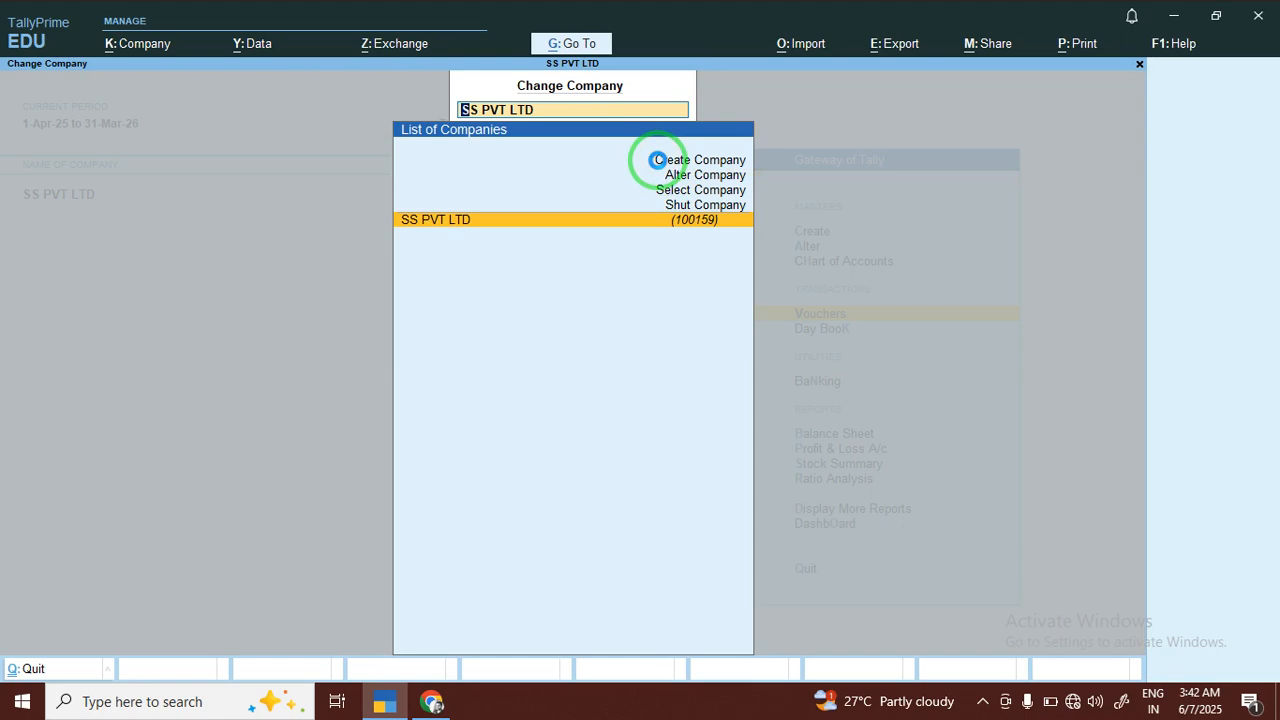
left_click(658, 160)
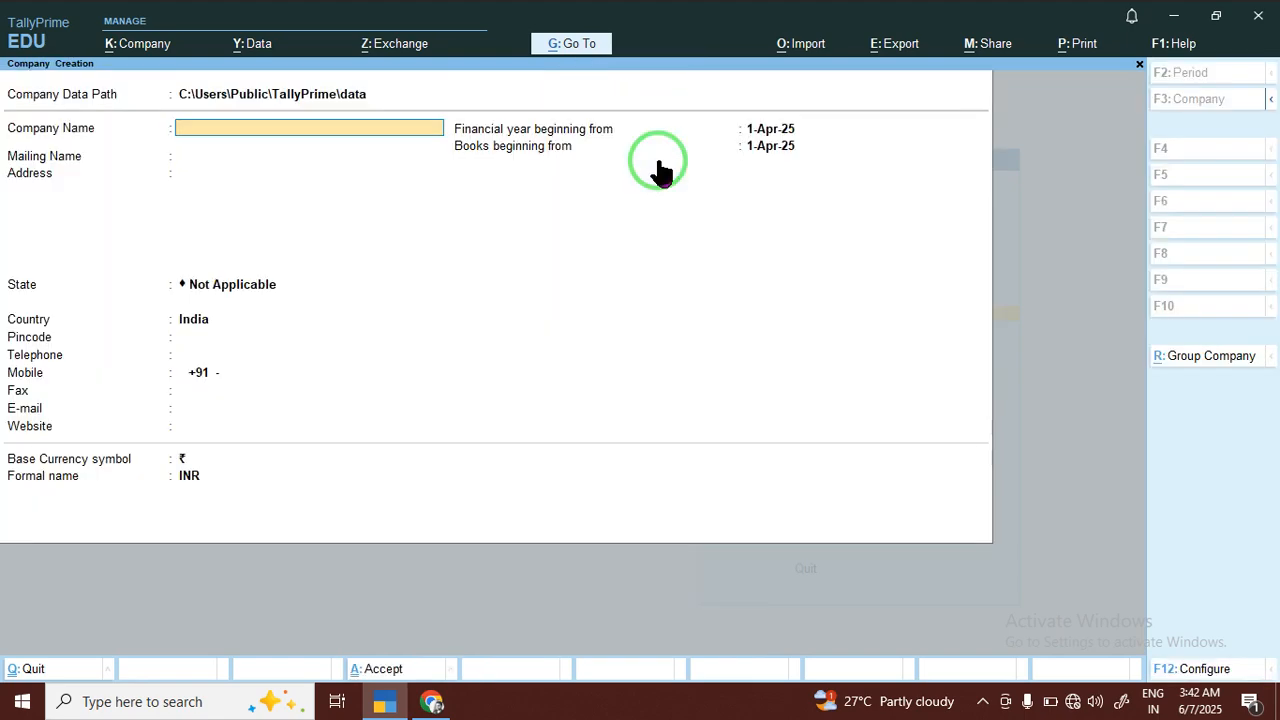
Create the company Rt Pvt with "\" as its address and Bihar, India as its state and country
type("Rt Pvt")
key("Return")
key("Return")
type("\\")
key("Return")
key("Return")
type("b")
key("Return")
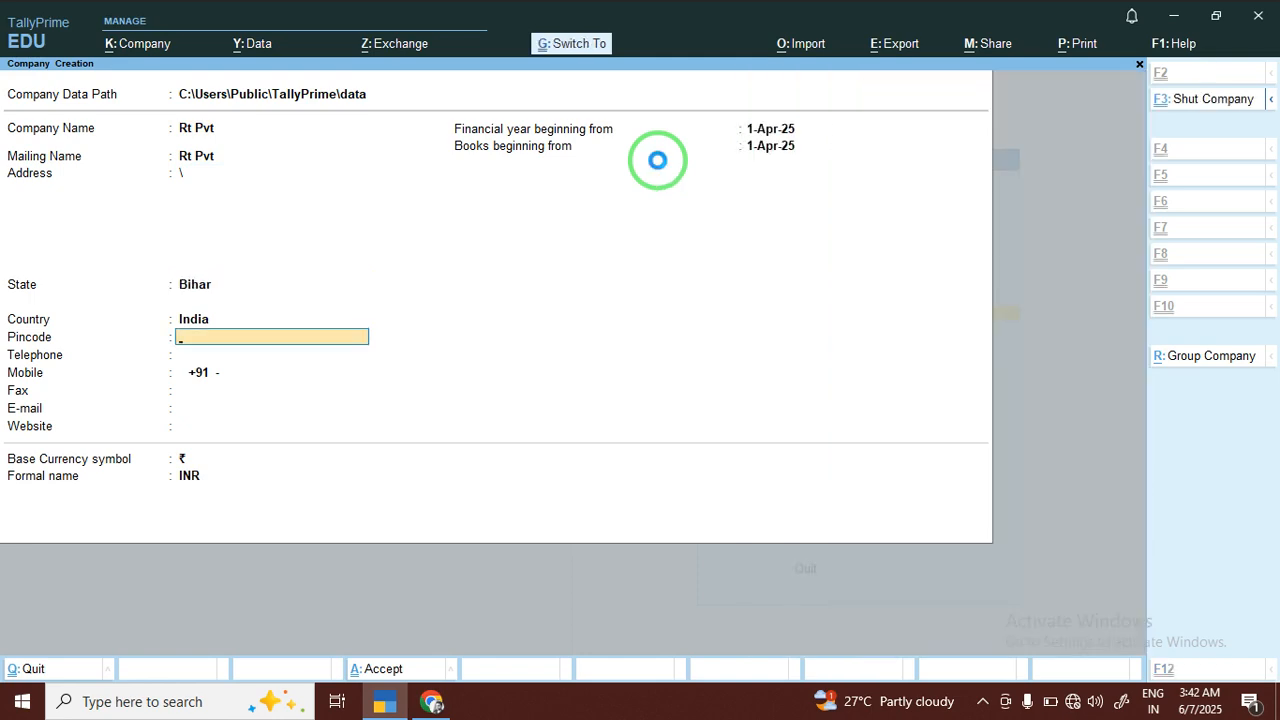
key("ctrl+a")
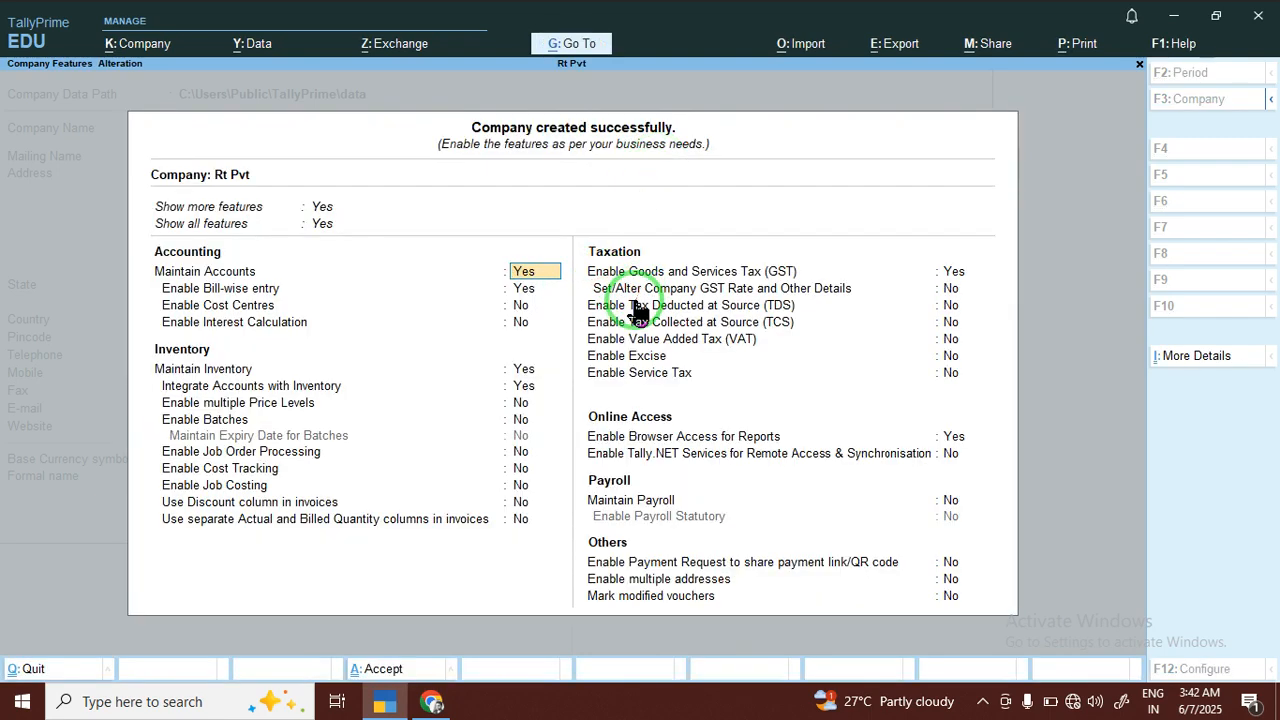
Accept the default company features and start a purchase voucher with the supplier invoice number and date left blank
key("ctrl")
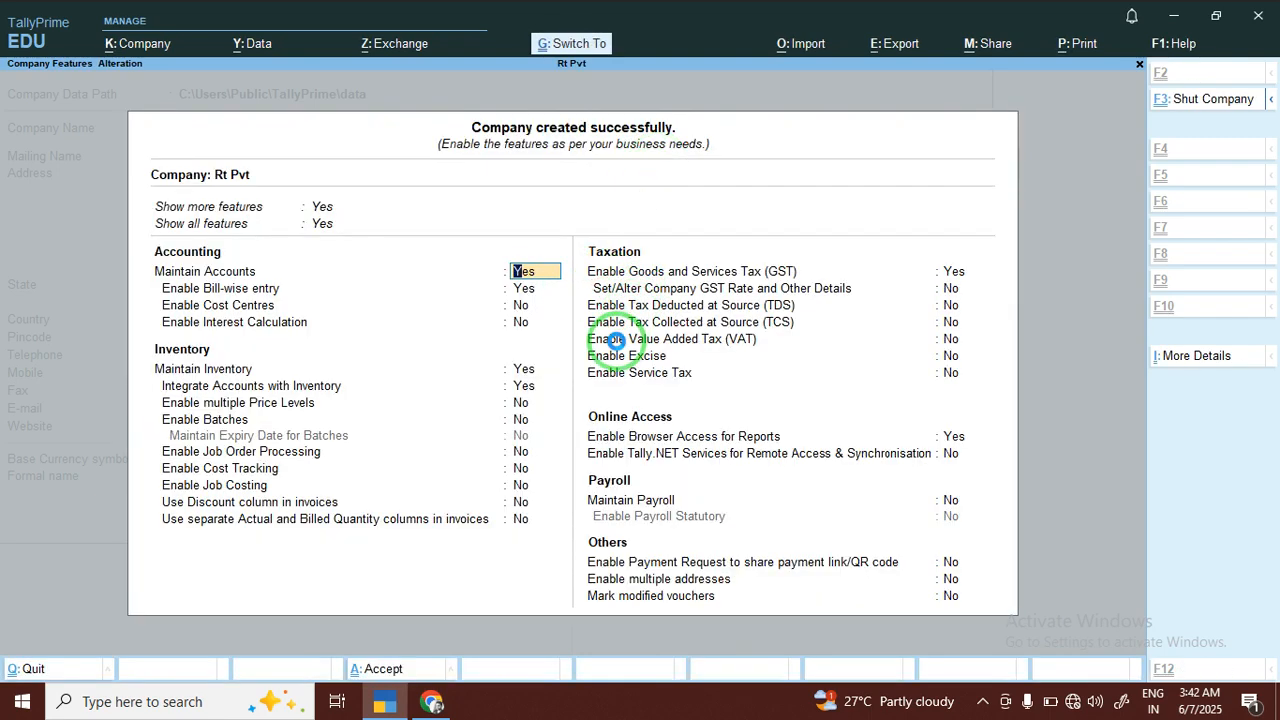
key("ctrl+a")
key("Return")
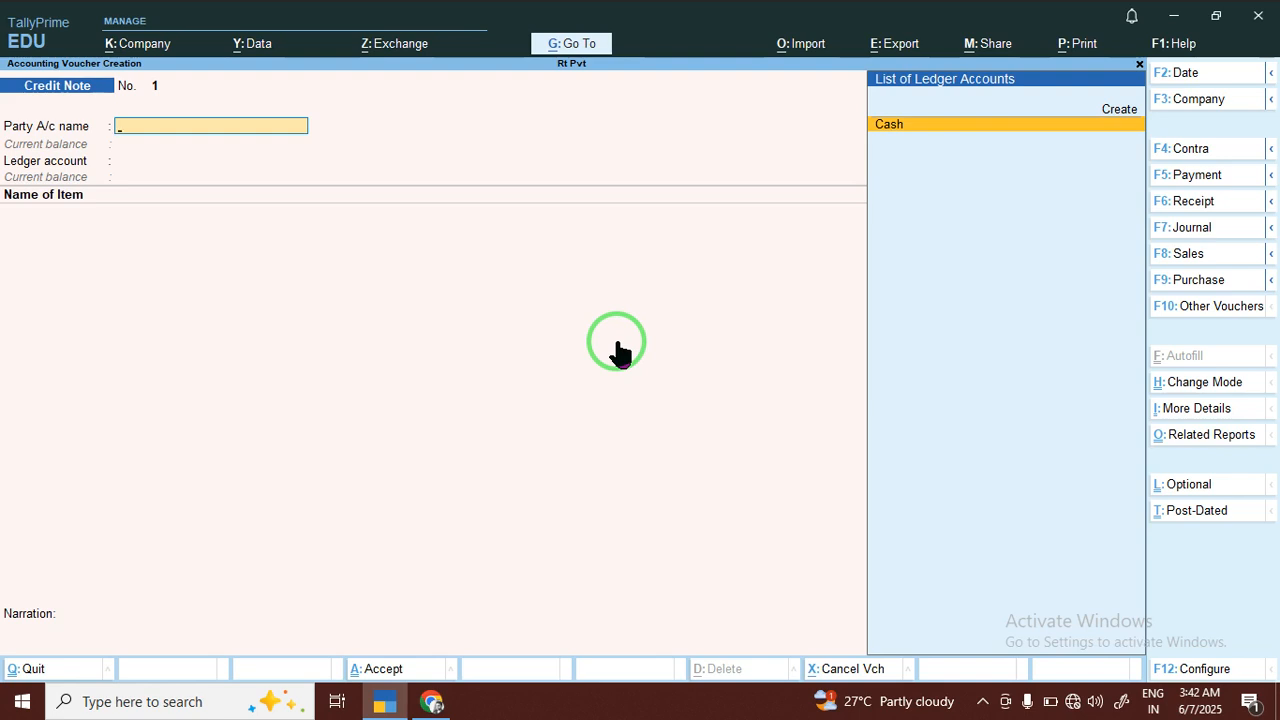
left_click(1200, 283)
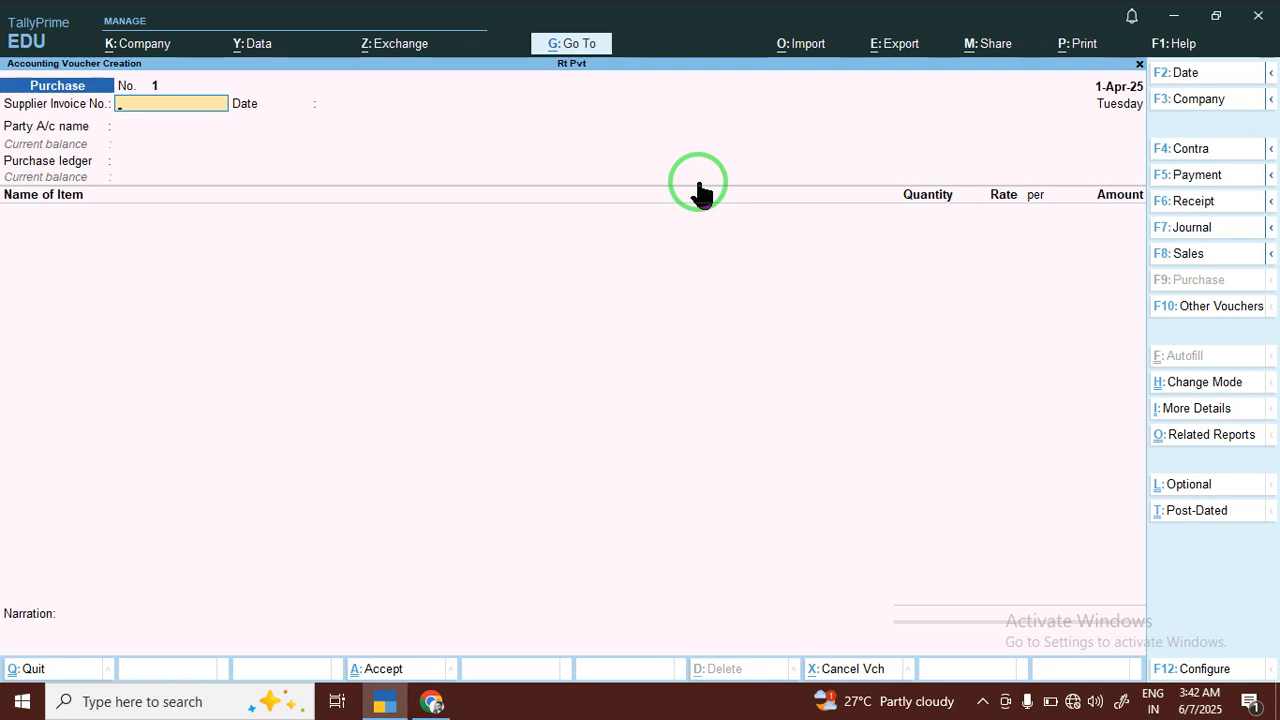
key("Return")
key("Return")
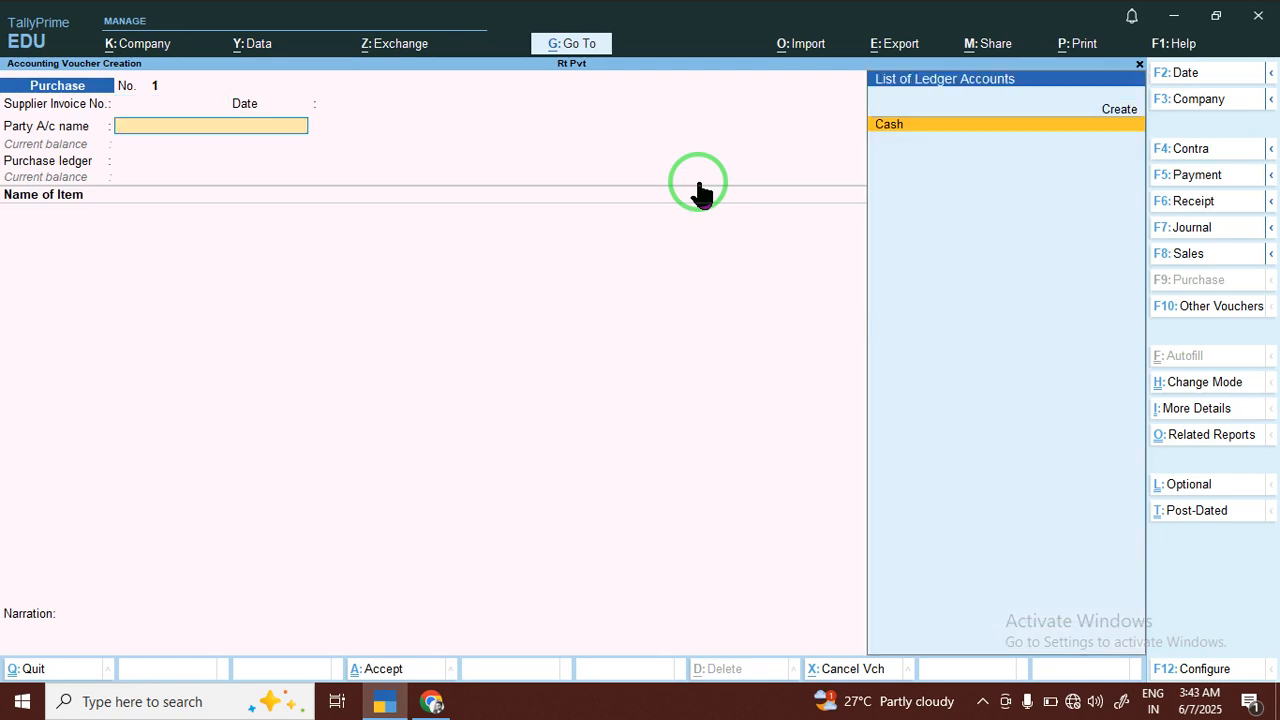
Start a new party ledger named Jaya Ltd and place it under Sundry Creditors
key("Up")
key("Return")
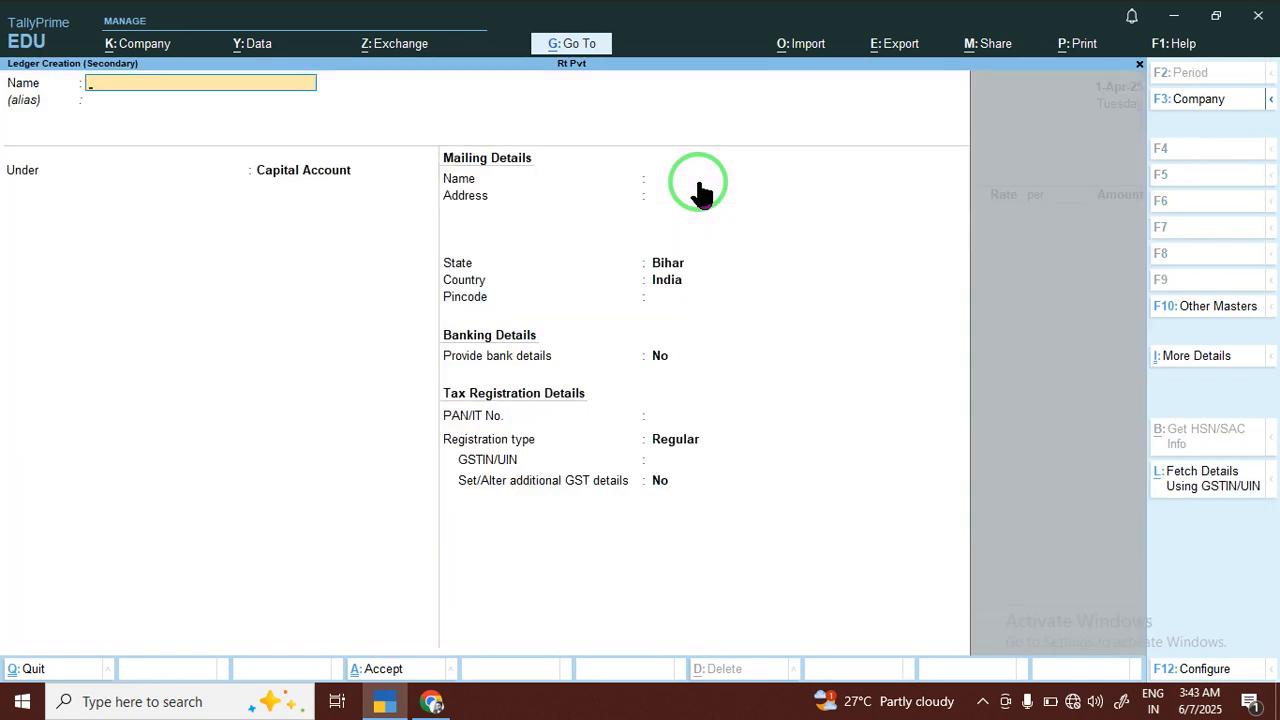
type("Jaya Ltd")
key("Return")
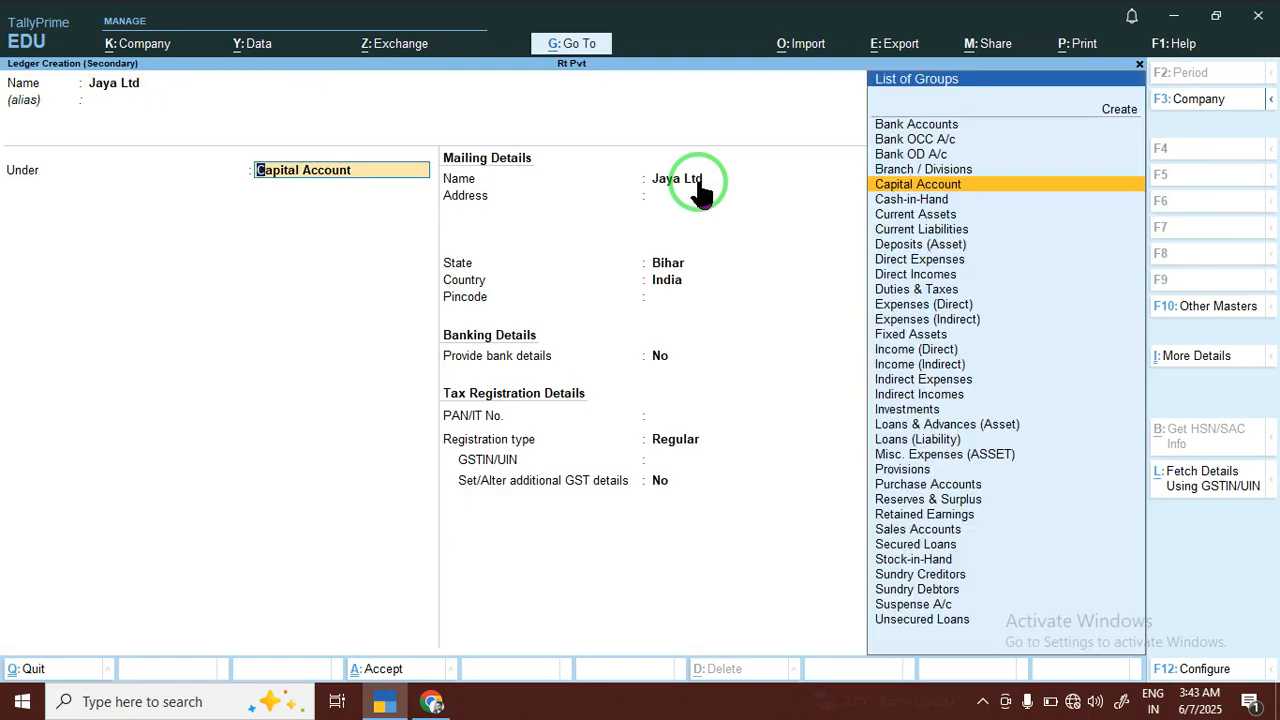
type("Su")
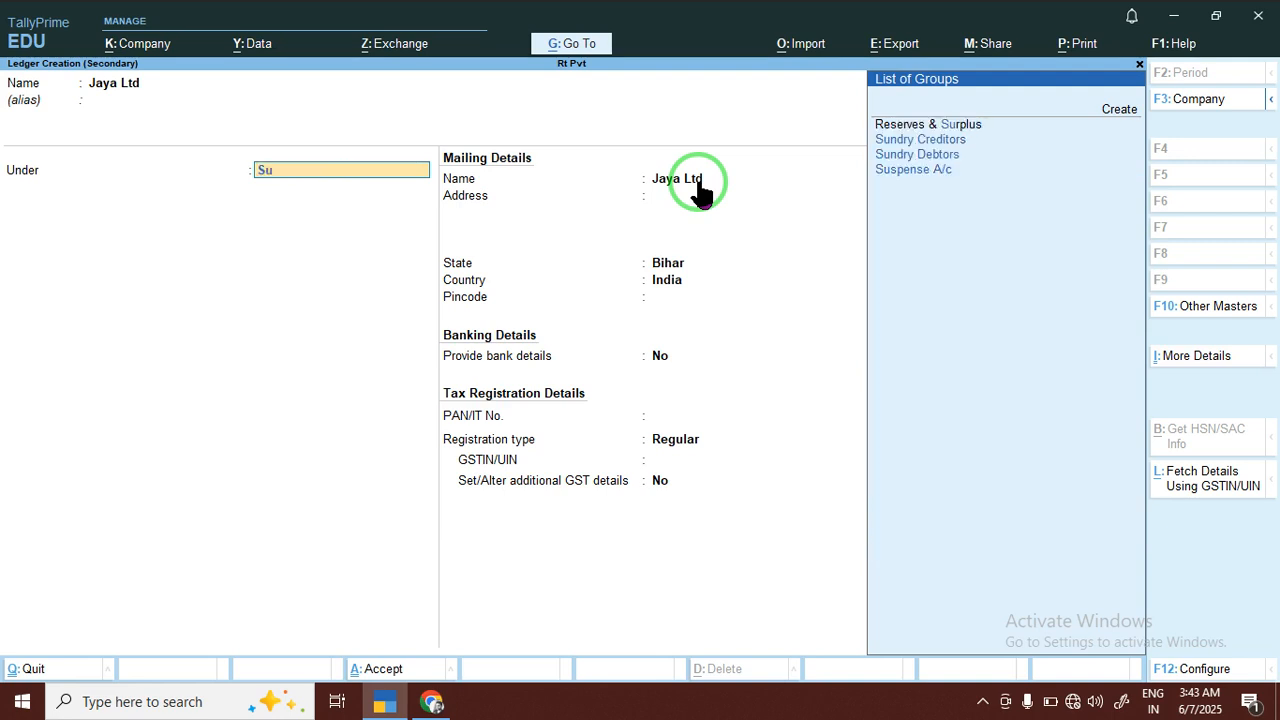
key("Down")
key("Down")
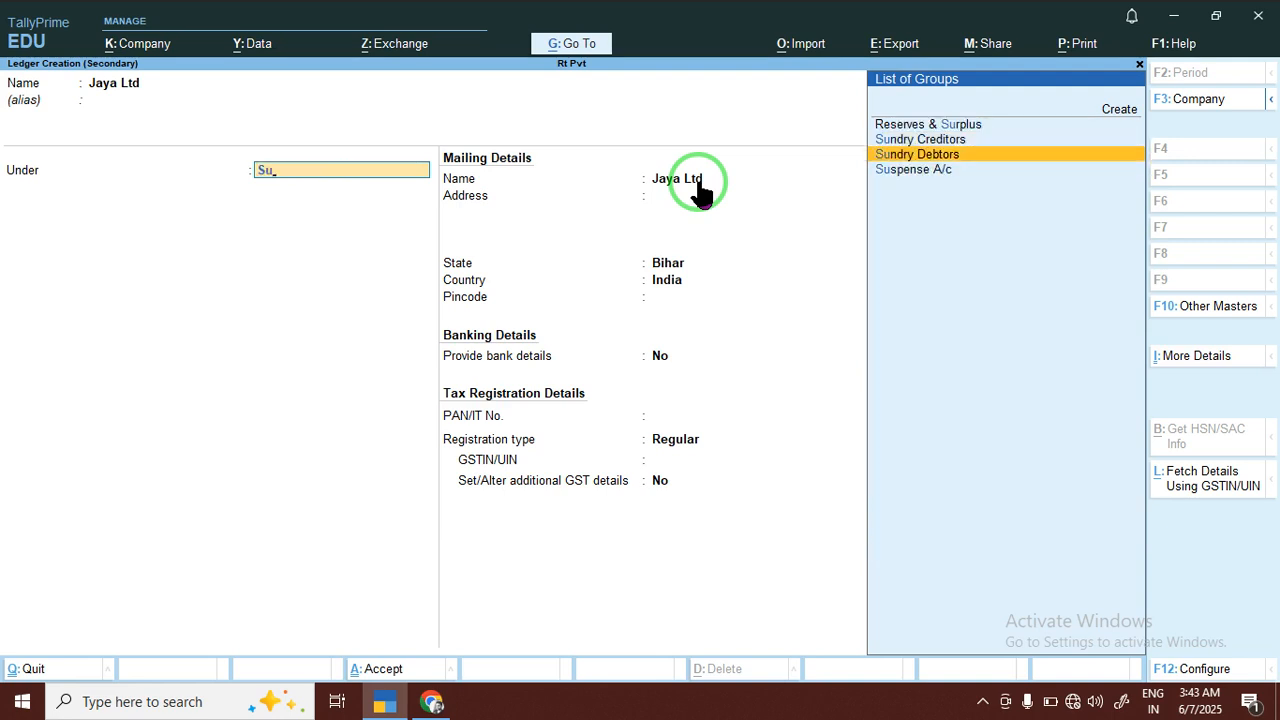
key("Up")
key("Return")
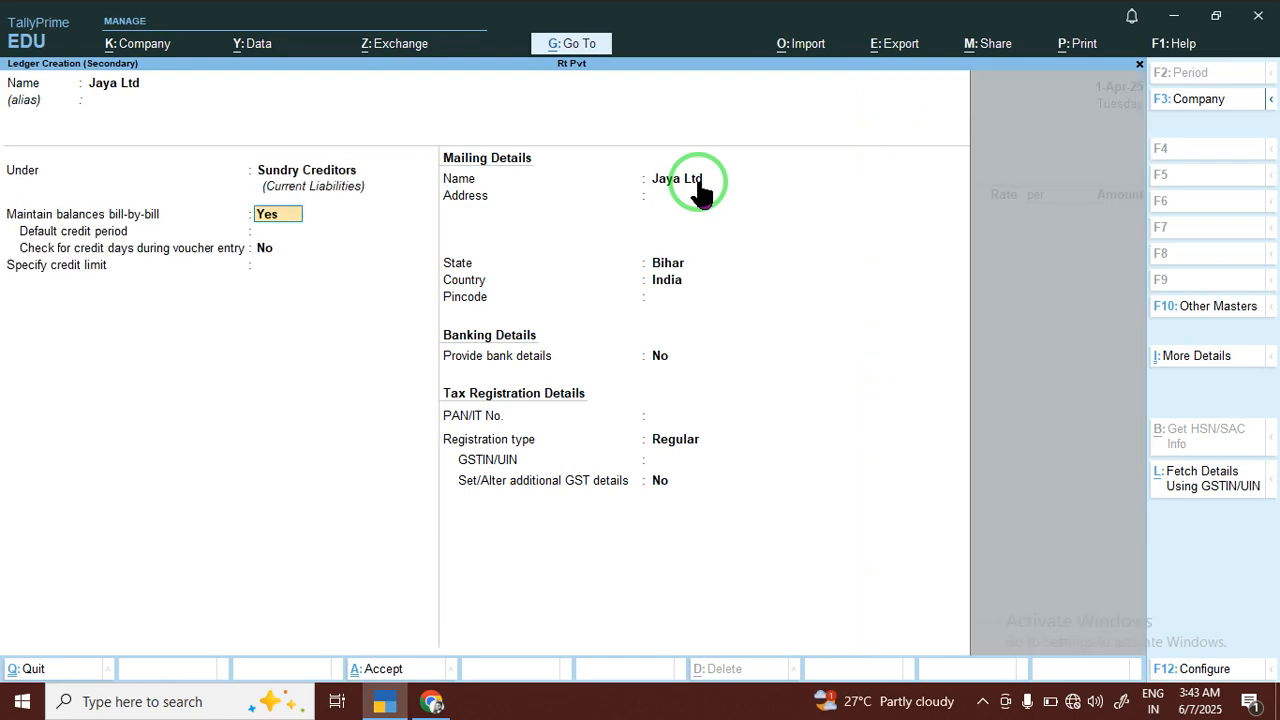
Turn off bill-by-bill balances for Jaya Ltd, keep Regular registration with a blank GSTIN, and save the ledger
type("n")
key("Return")
key("Return")
key("Return")
key("Return")
key("Return")
key("Return")
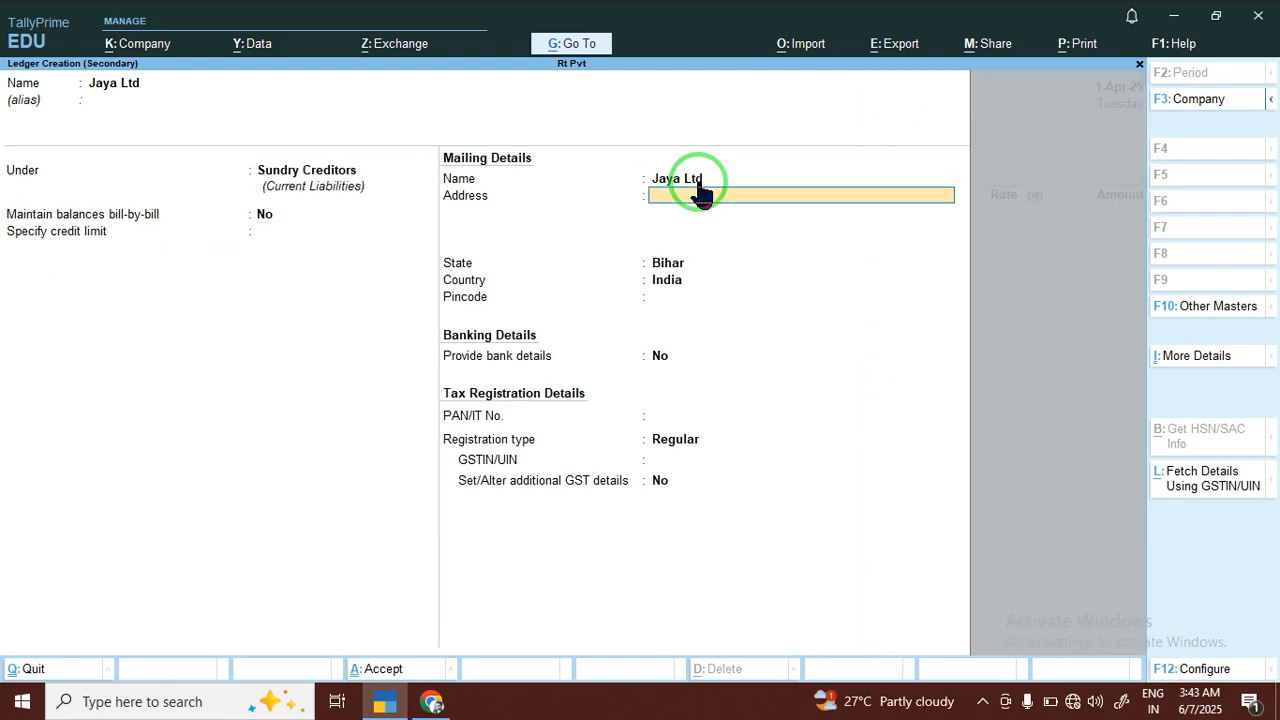
key("Return")
key("Return")
key("Return")
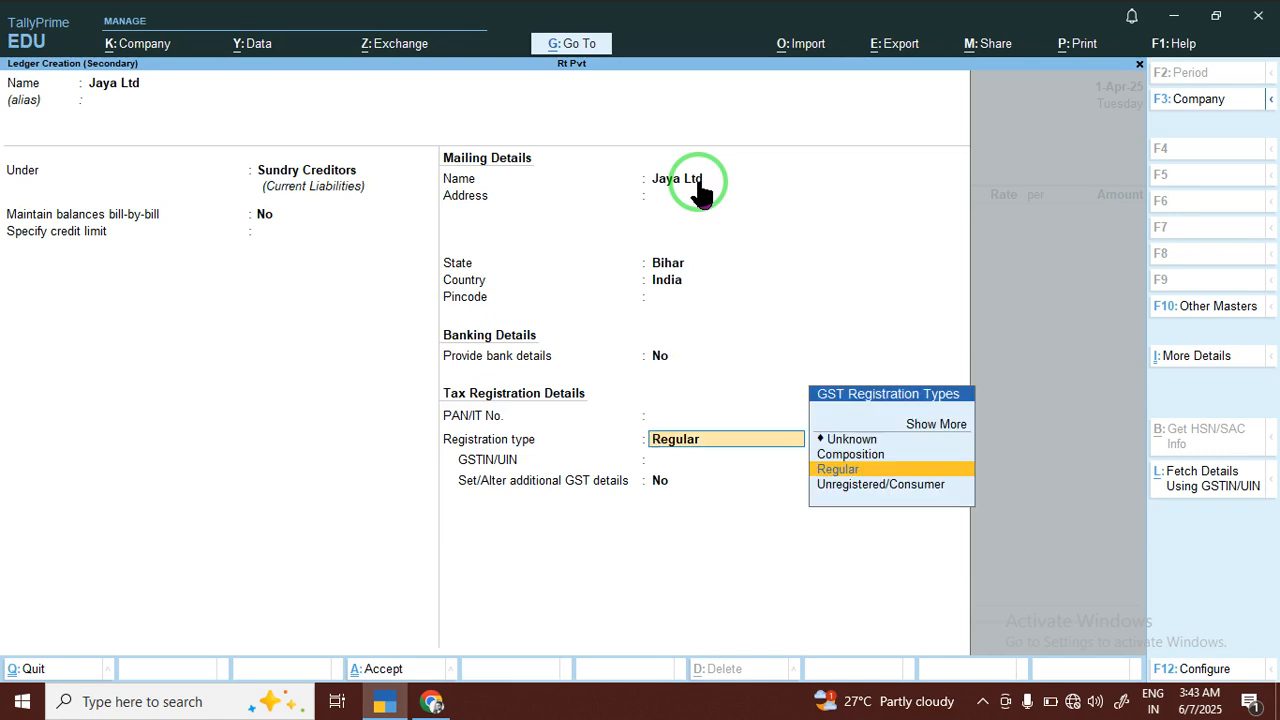
key("Return")
key("Return")
key("Return")
key("Return")
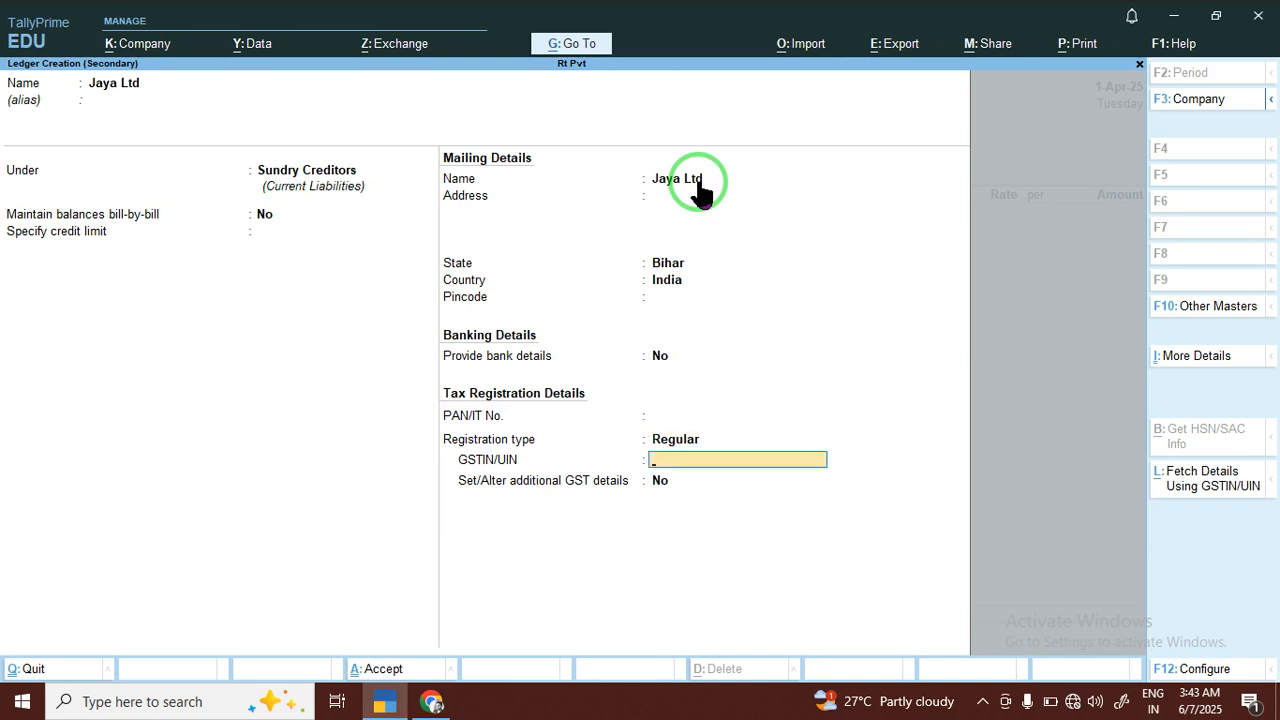
key("Return")
key("Return")
key("Return")
key("Return")
key("Return")
key("Return")
key("Return")
key("Return")
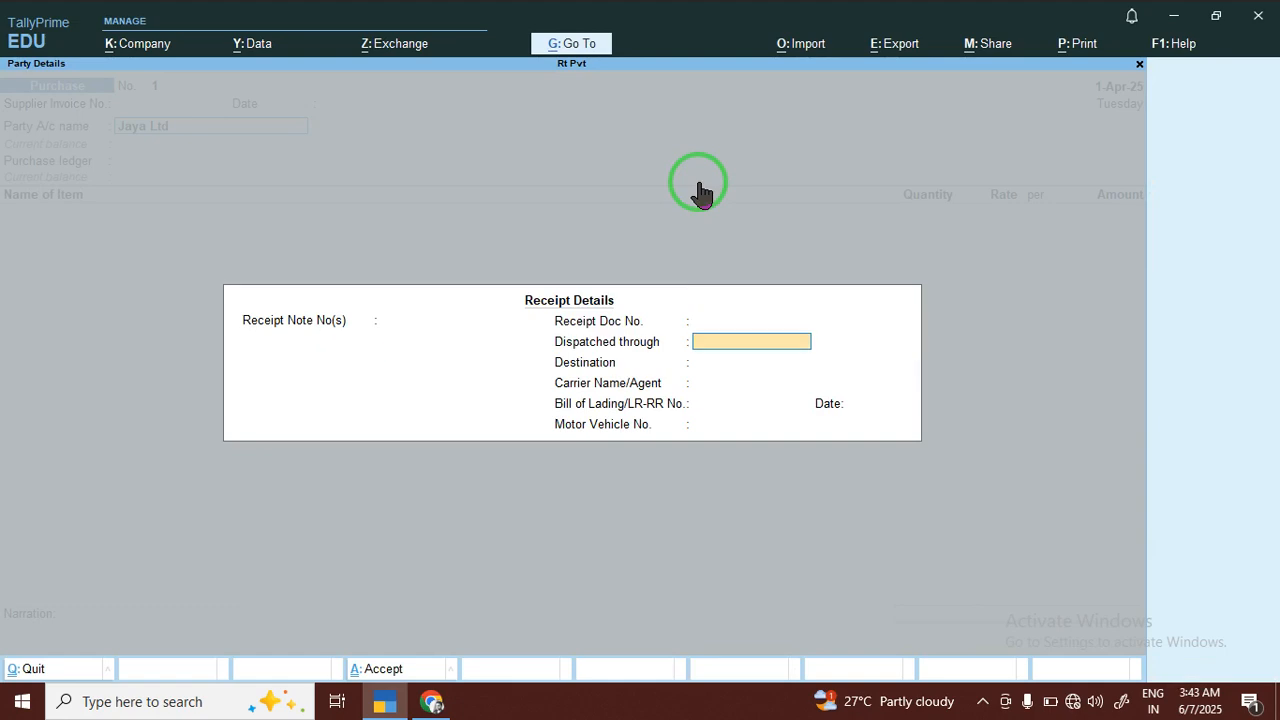
Leave the receipt details blank and accept Jaya Ltd's party details with Regular GST registration
key("Return")
key("Return")
key("Return")
key("Return")
key("Return")
key("Return")
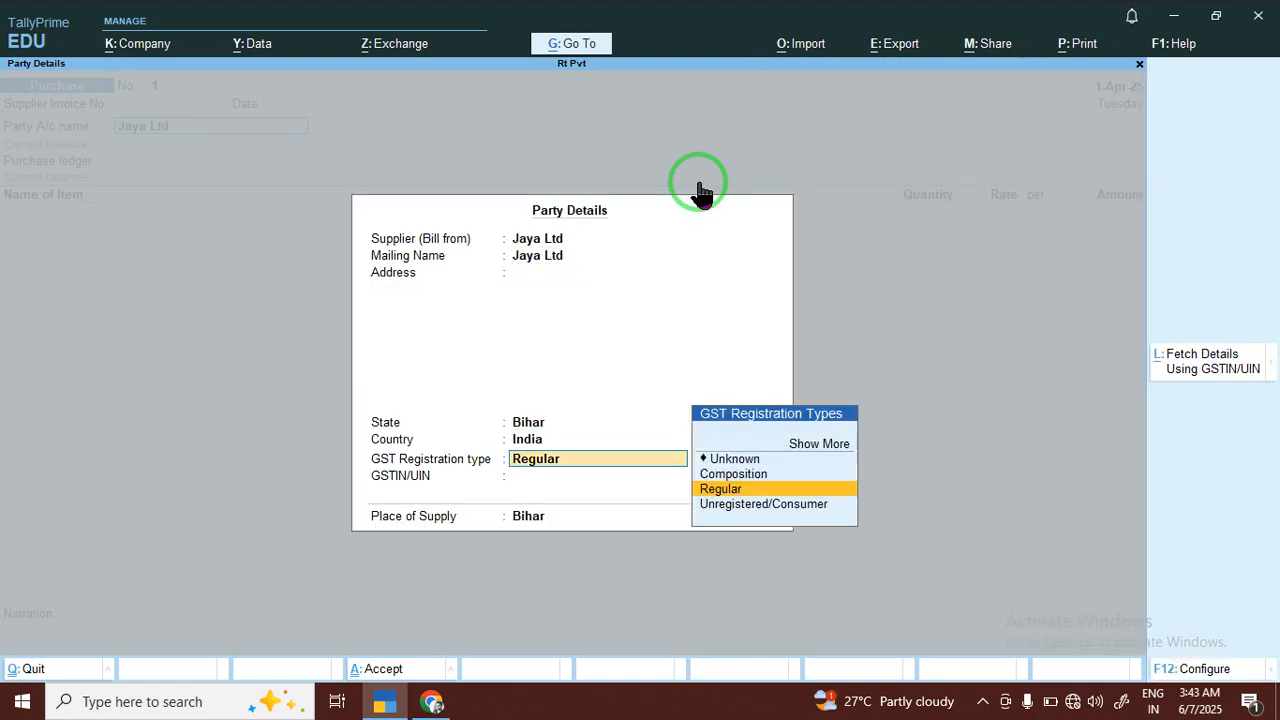
Create a ledger named Purchase under Purchase Accounts and use it as the voucher's purchase ledger
key("alt+c")
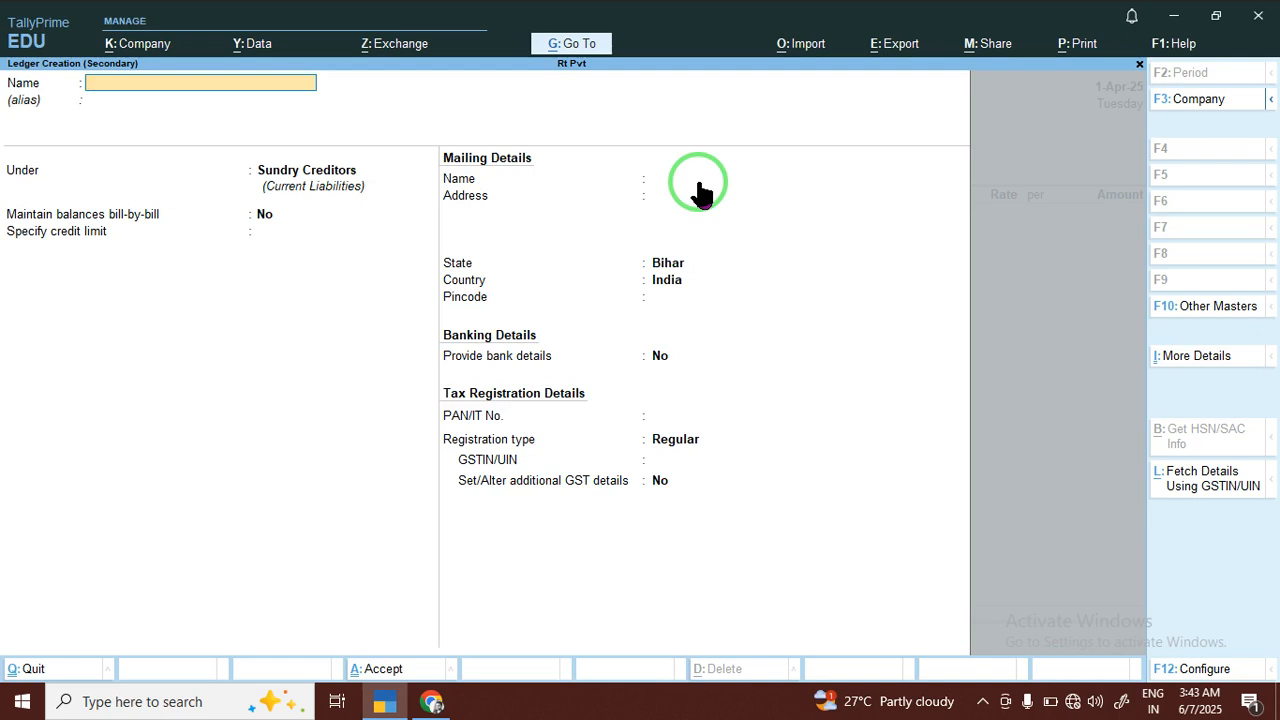
type("Purchase")
key("Return")
type("b")
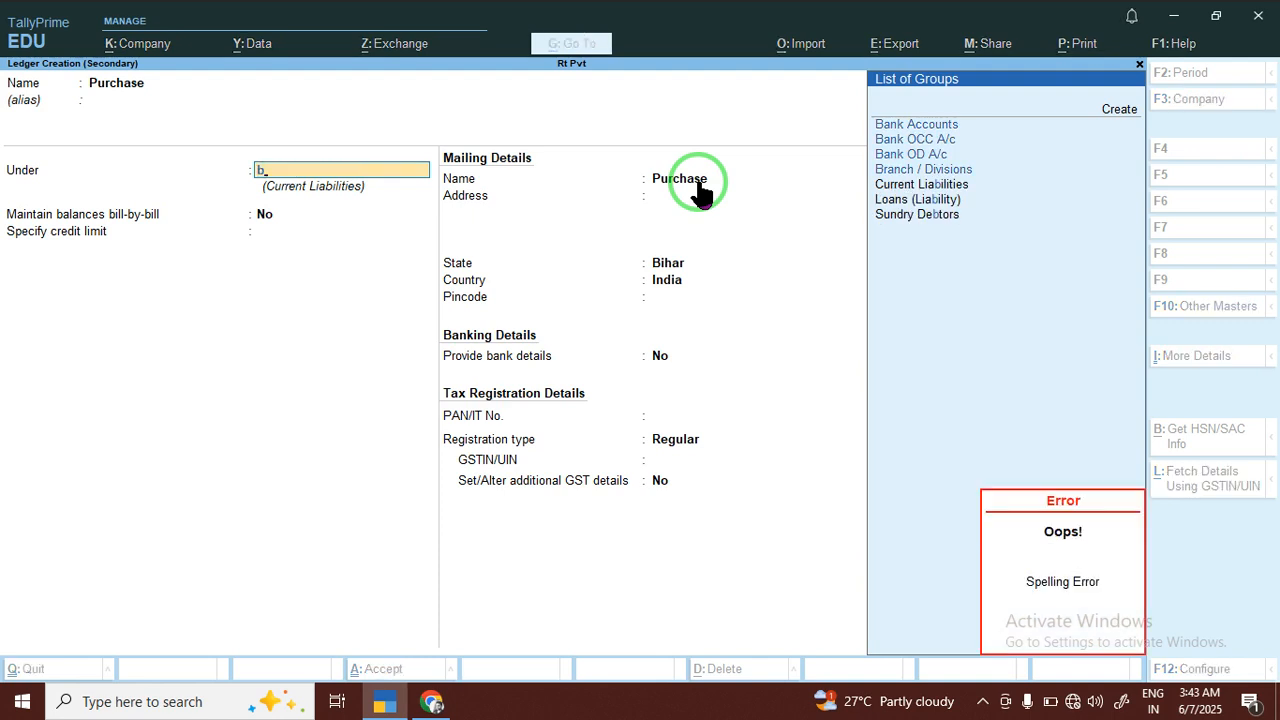
key("BackSpace")
type("pu")
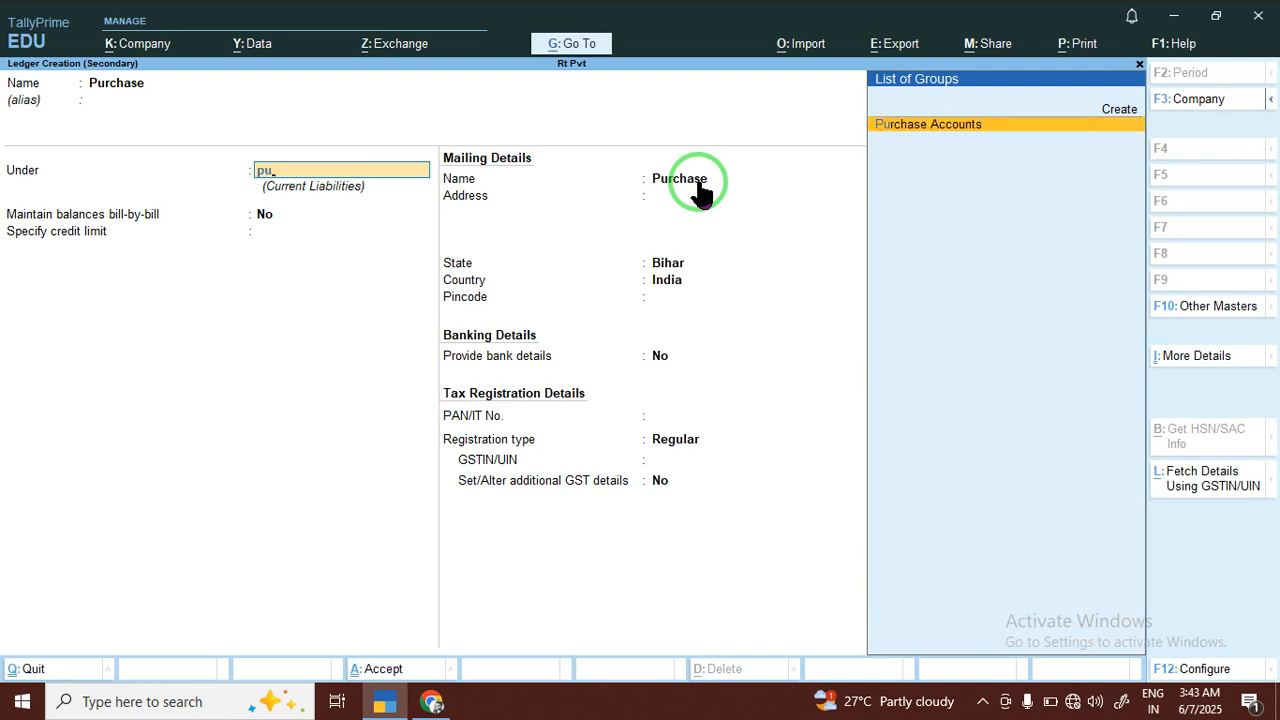
key("Return")
key("Return")
key("Return")
key("Return")
key("Return")
key("Return")
key("Return")
key("Return")
key("Return")
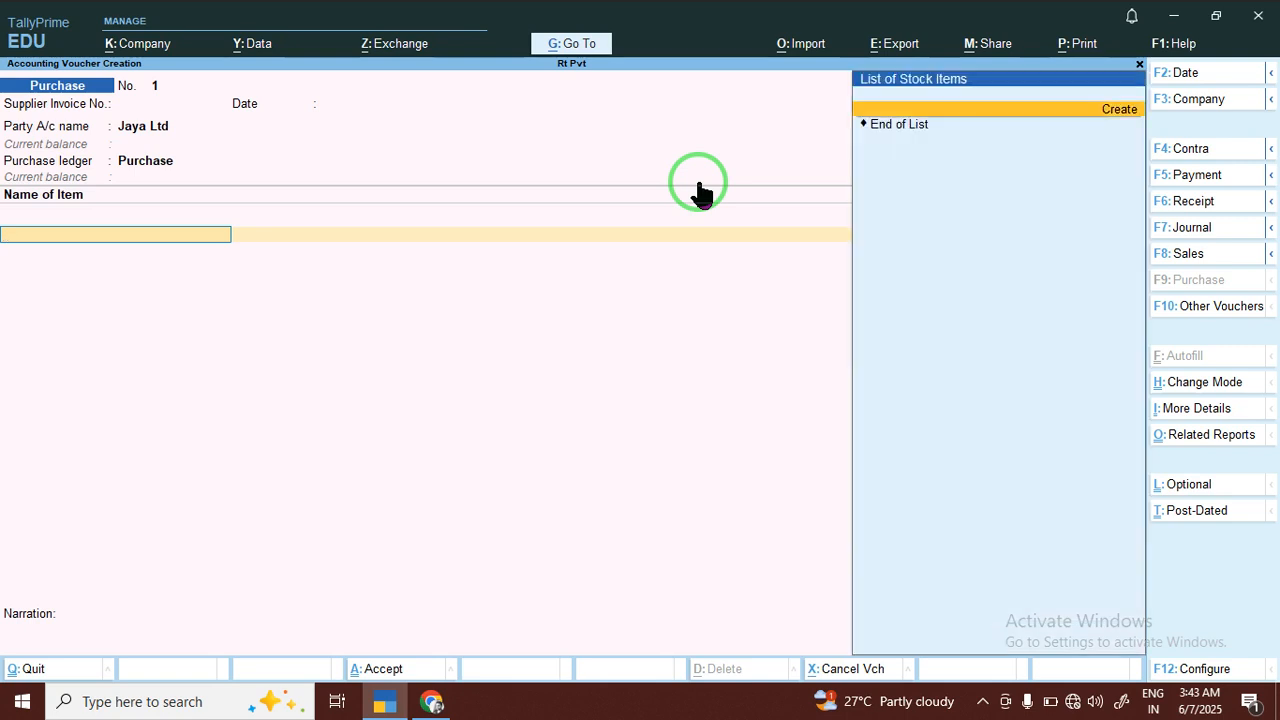
Start a new stock item named Mouse and create the stock group Hardware under Primary for it
key("Up")
key("Return")
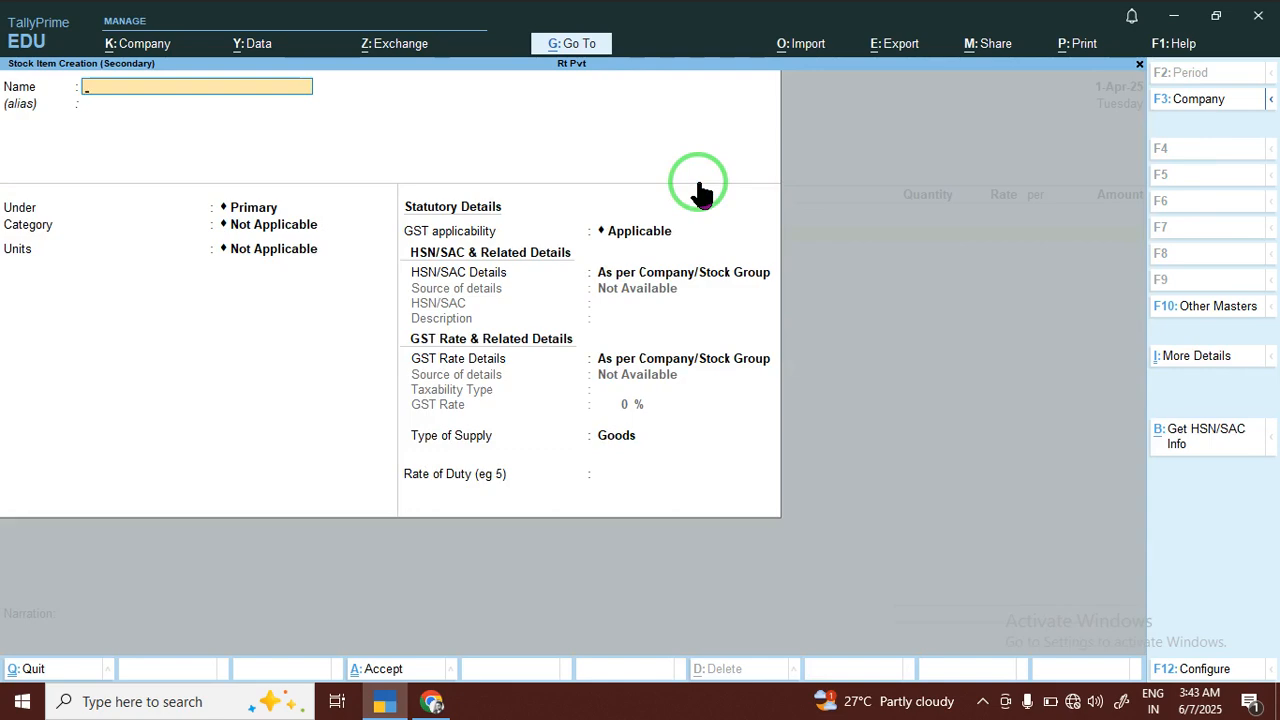
type("Mouse")
key("Return")
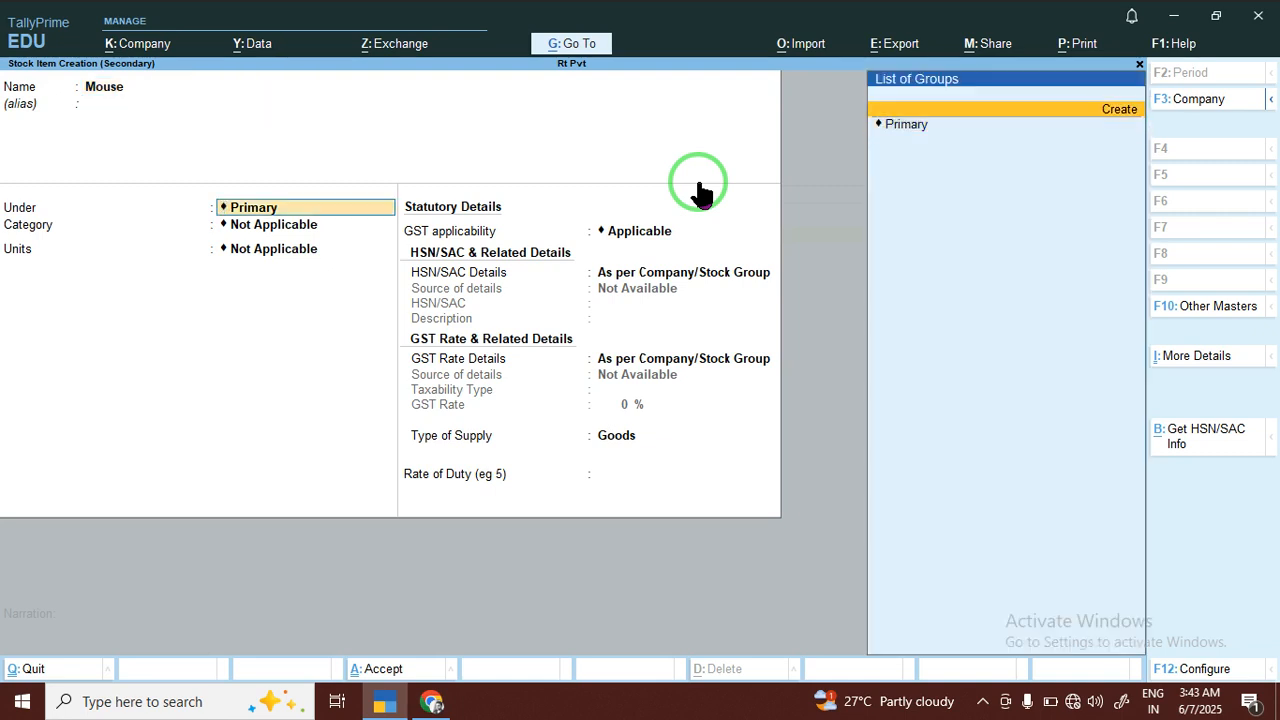
key("alt+c")
type("Hardware")
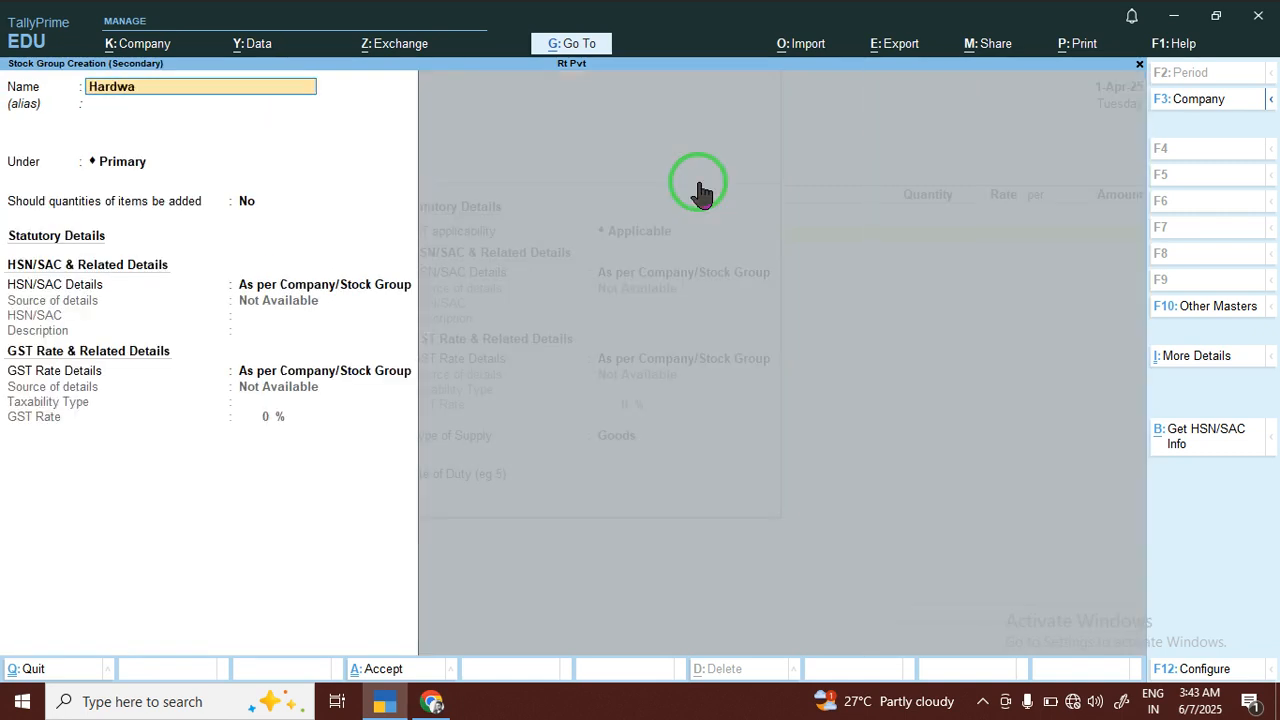
key("Return")
key("Return")
key("Return")
key("Return")
key("Return")
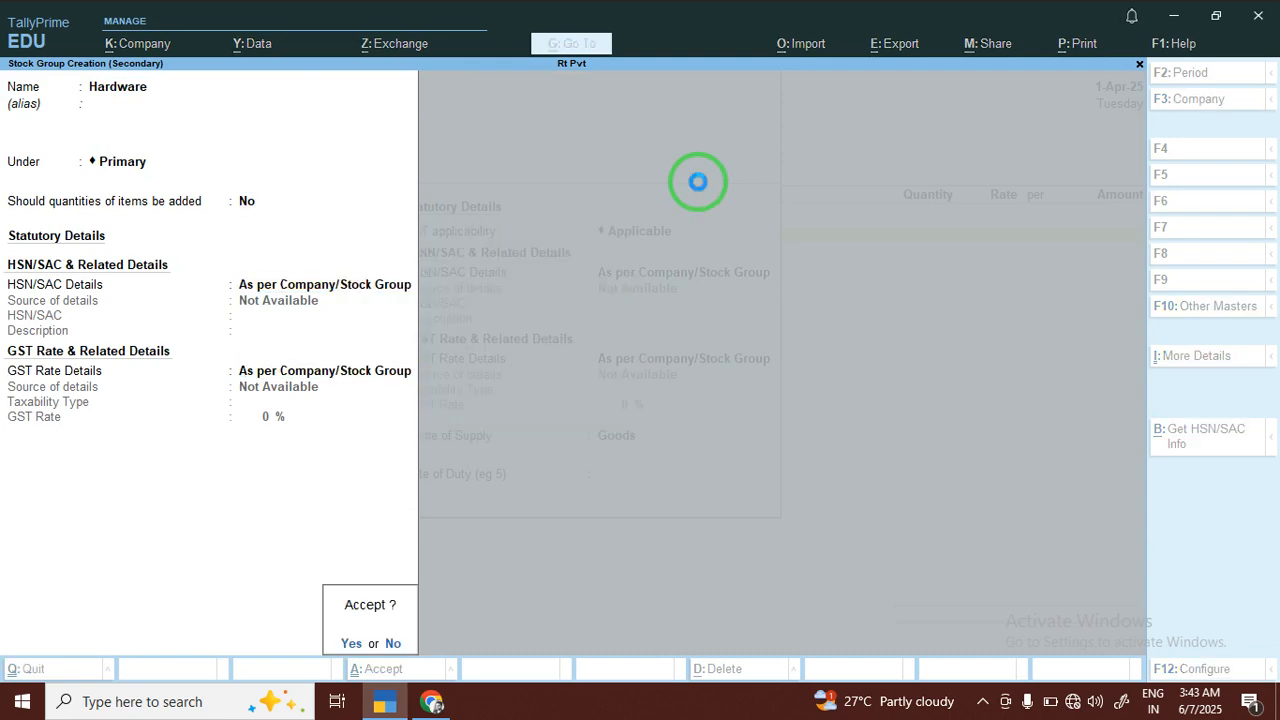
Create a simple unit with the symbol pcs and 0 decimal places for the Mouse item
key("Return")
key("alt+c")
type("pcs")
key("Return")
key("Return")
key("Return")
key("Return")
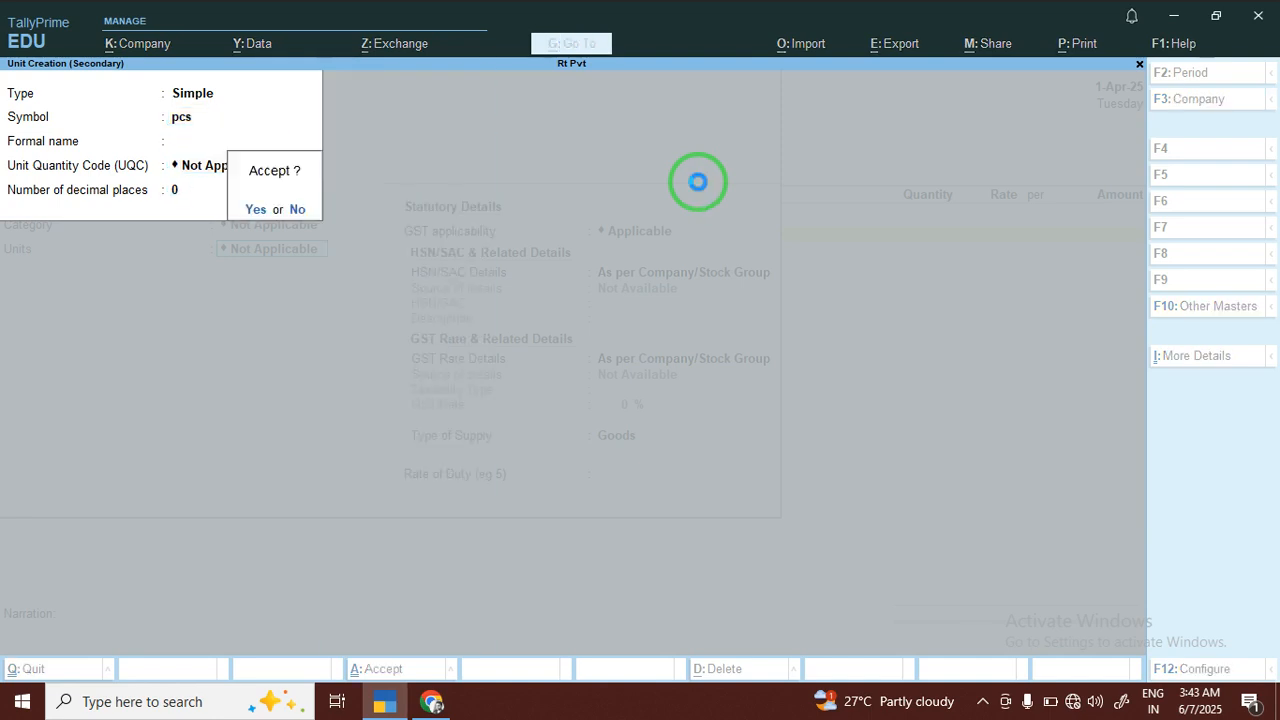
key("Return")
key("Return")
Specify a taxable GST rate of 5% for Mouse, keep Goods as the type of supply, and save the item
key("Return")
key("Return")
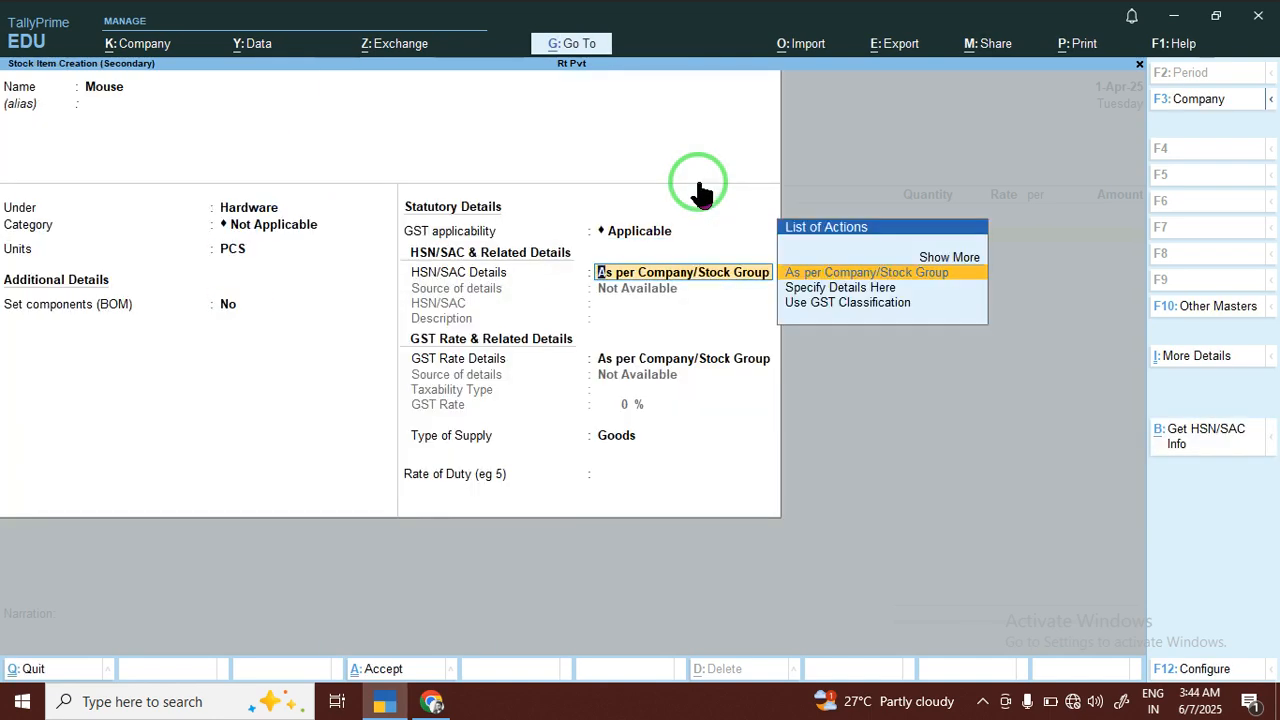
key("Return")
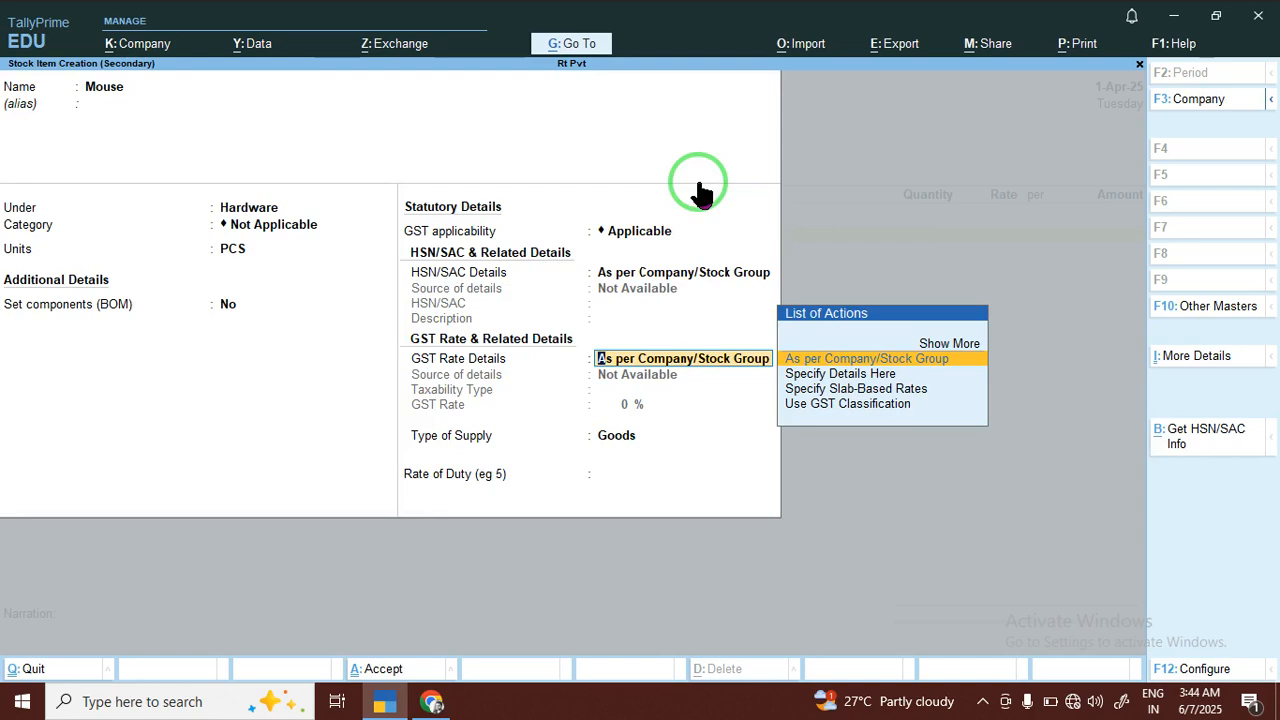
key("Down")
key("Down")
key("Up")
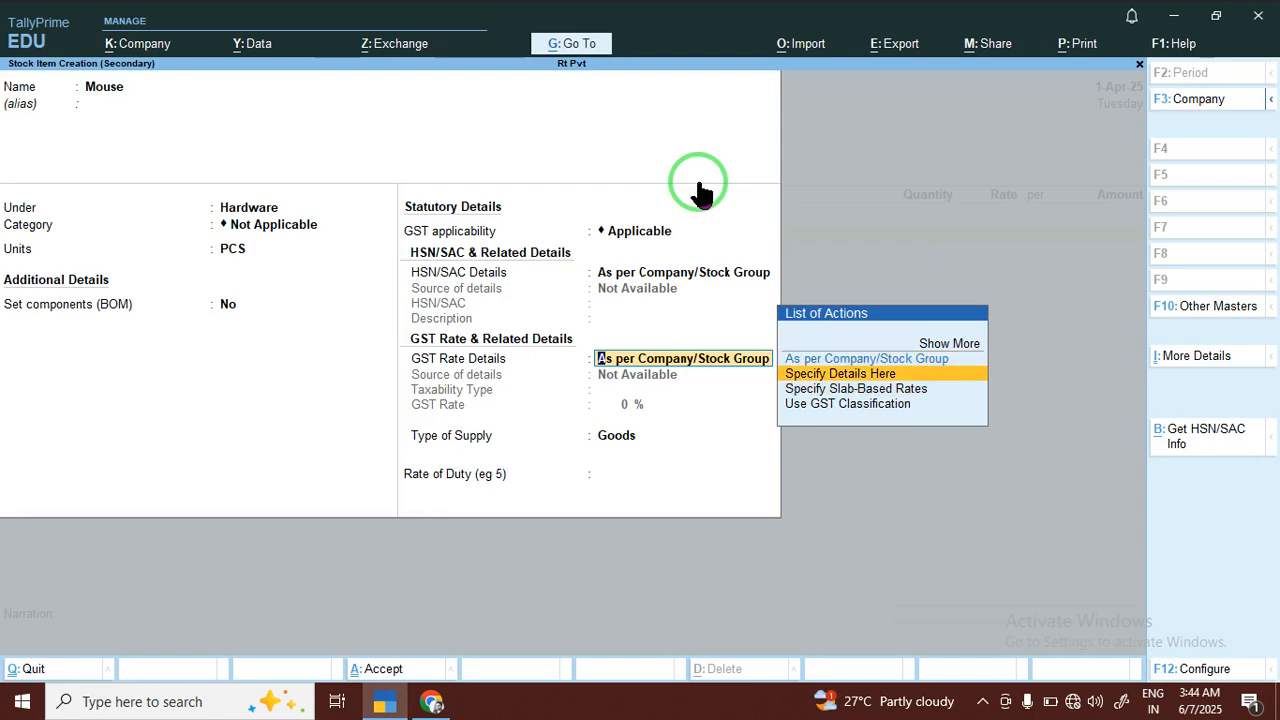
key("Return")
key("Return")
type("5")
key("Return")
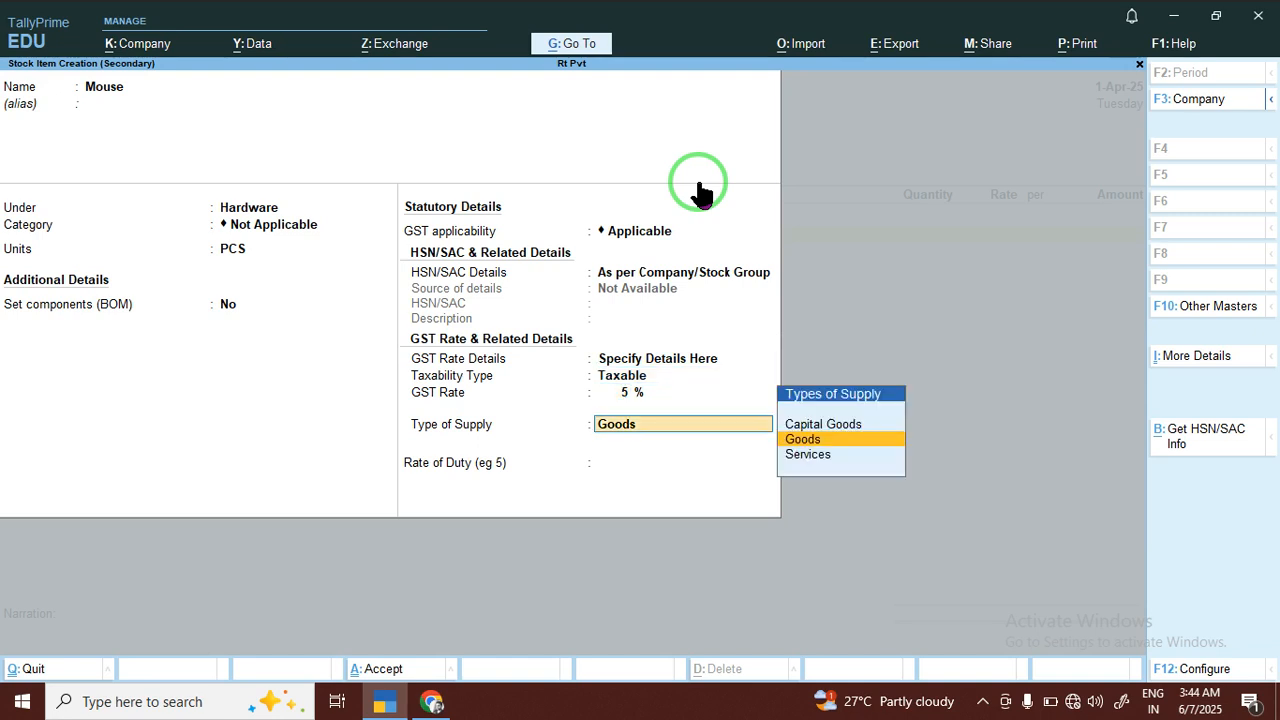
key("Return")
key("Return")
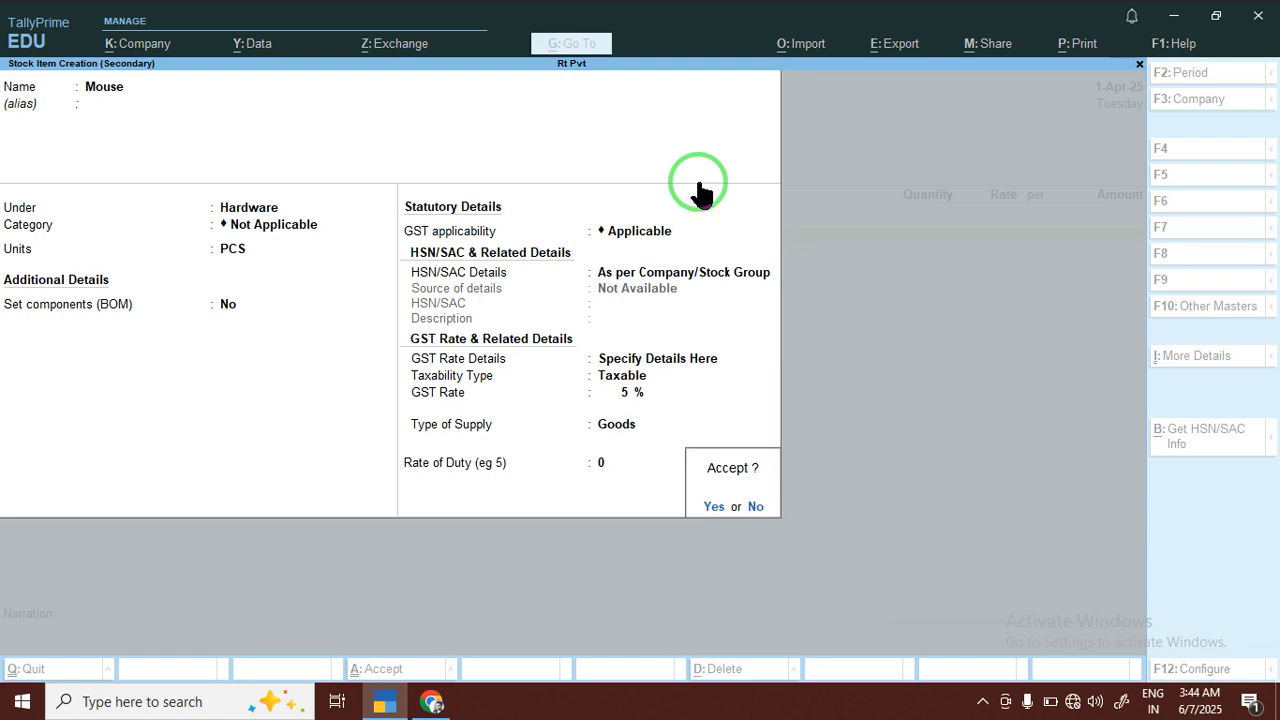
key("Return")
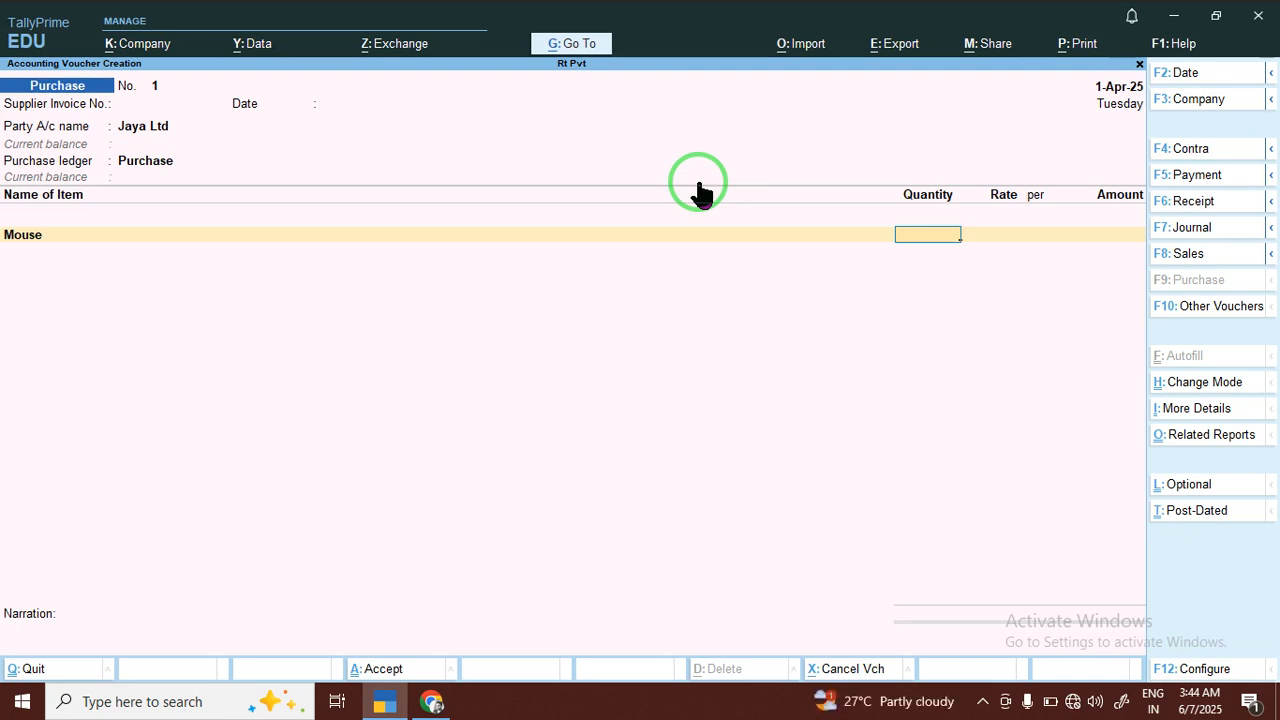
Enter a quantity of 10 PCS at a rate of 230 for Mouse in the purchase voucher
type("200")
key("BackSpace")
key("BackSpace")
key("BackSpace")
type("10")
key("Return")
type("230")
key("Return")
key("Return")
key("Return")
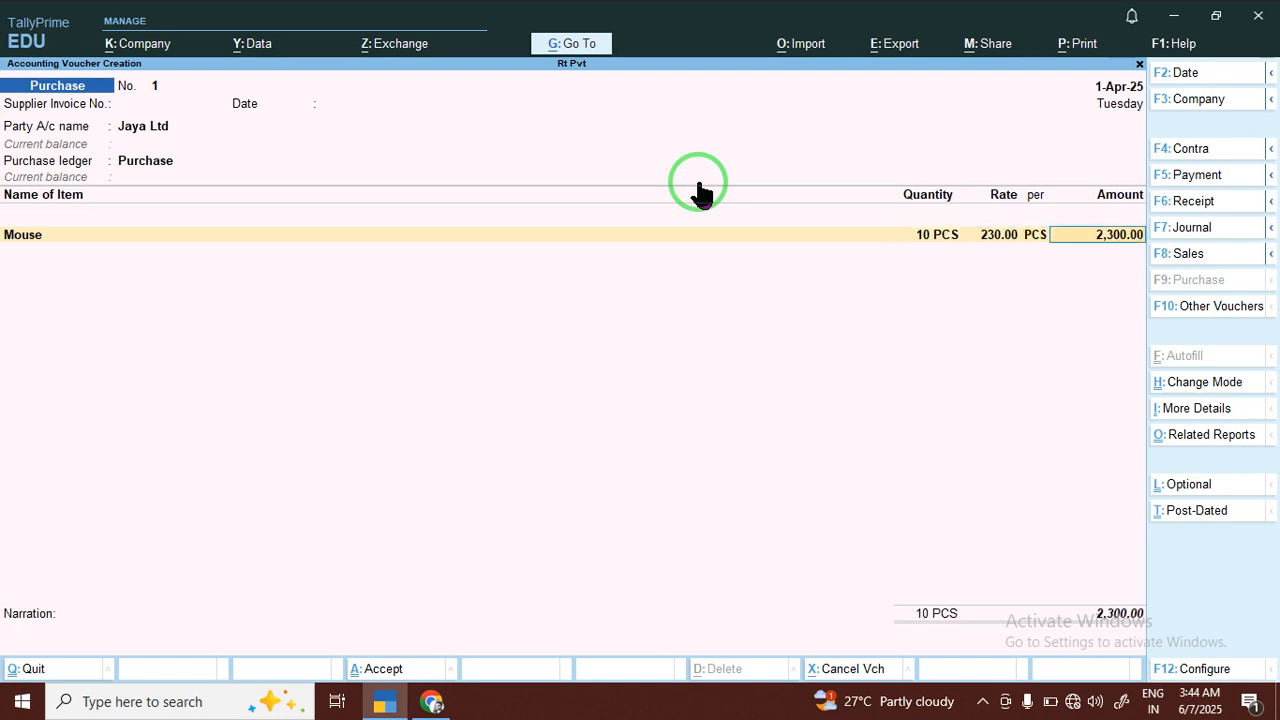
key("Return")
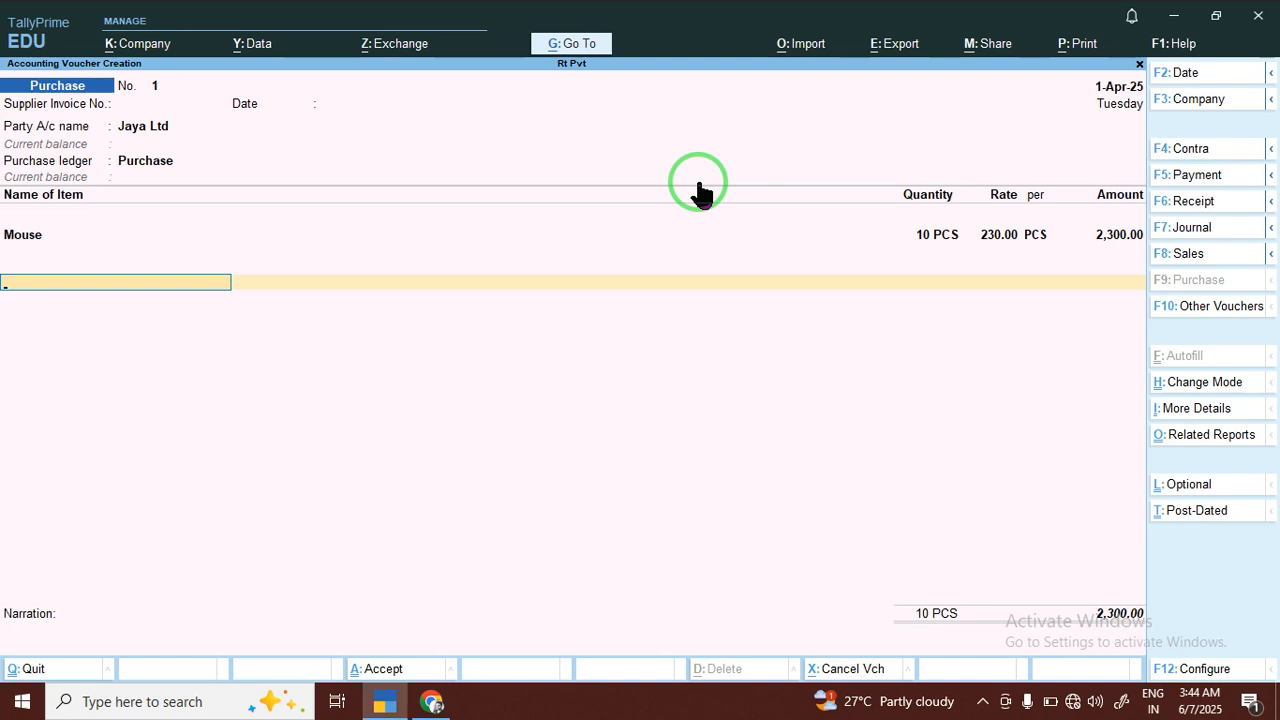
Start a new ledger named CGST from the purchase voucher and place it under Duties & Taxes
key("alt+c")
type("Cg")
key("BackSpace")
type("GST")
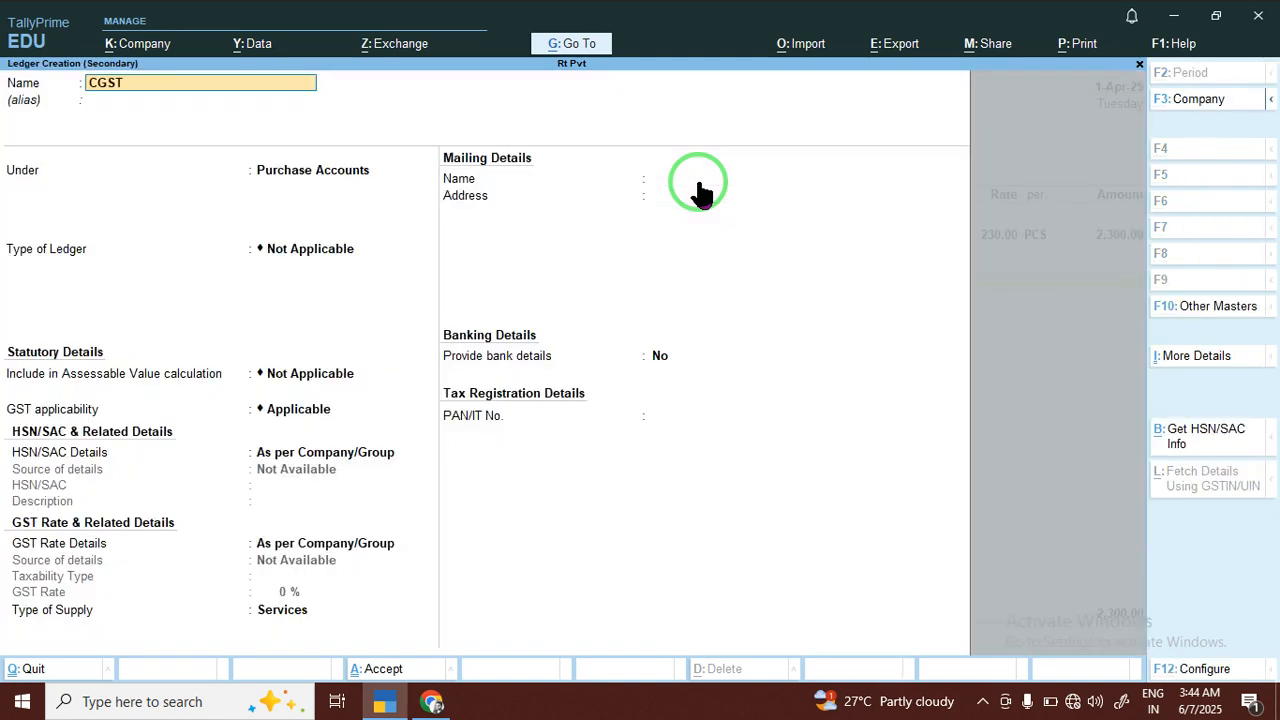
key("Return")
type("DU")
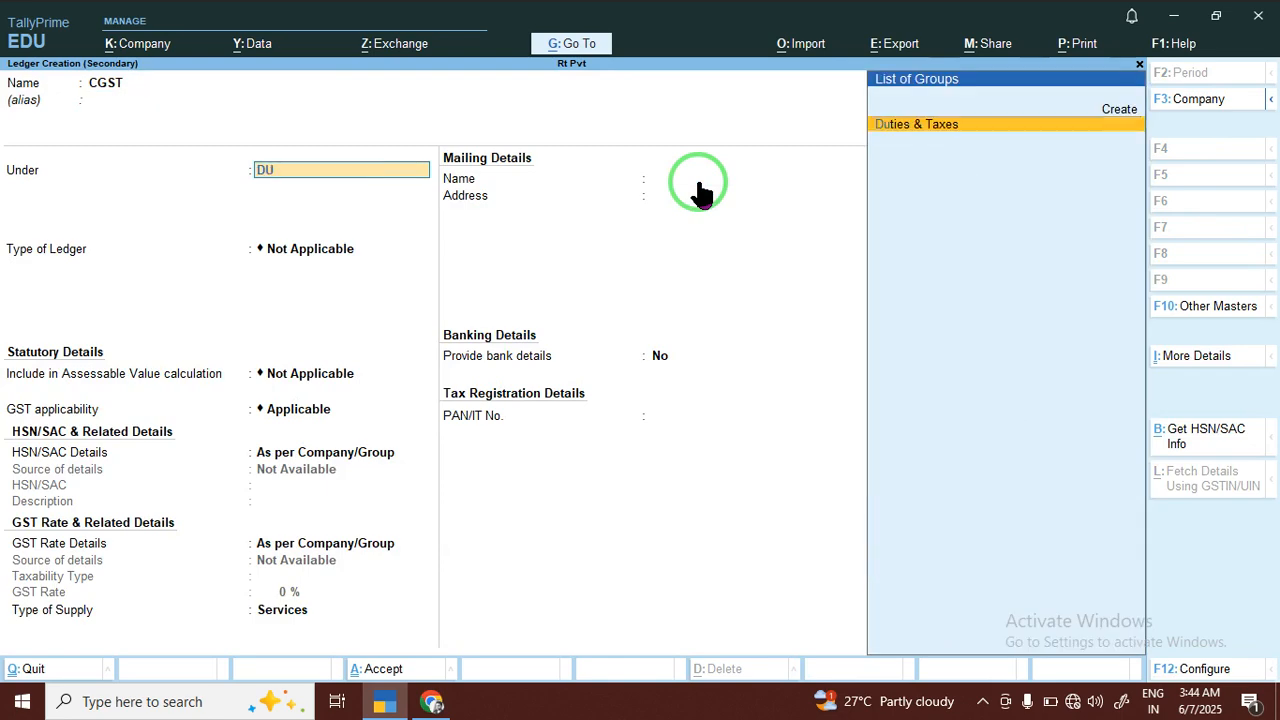
key("Return")
Save the CGST ledger with duty type GST and tax type CGST, and apply it to the purchase voucher
key("Up")
key("Return")
key("Down")
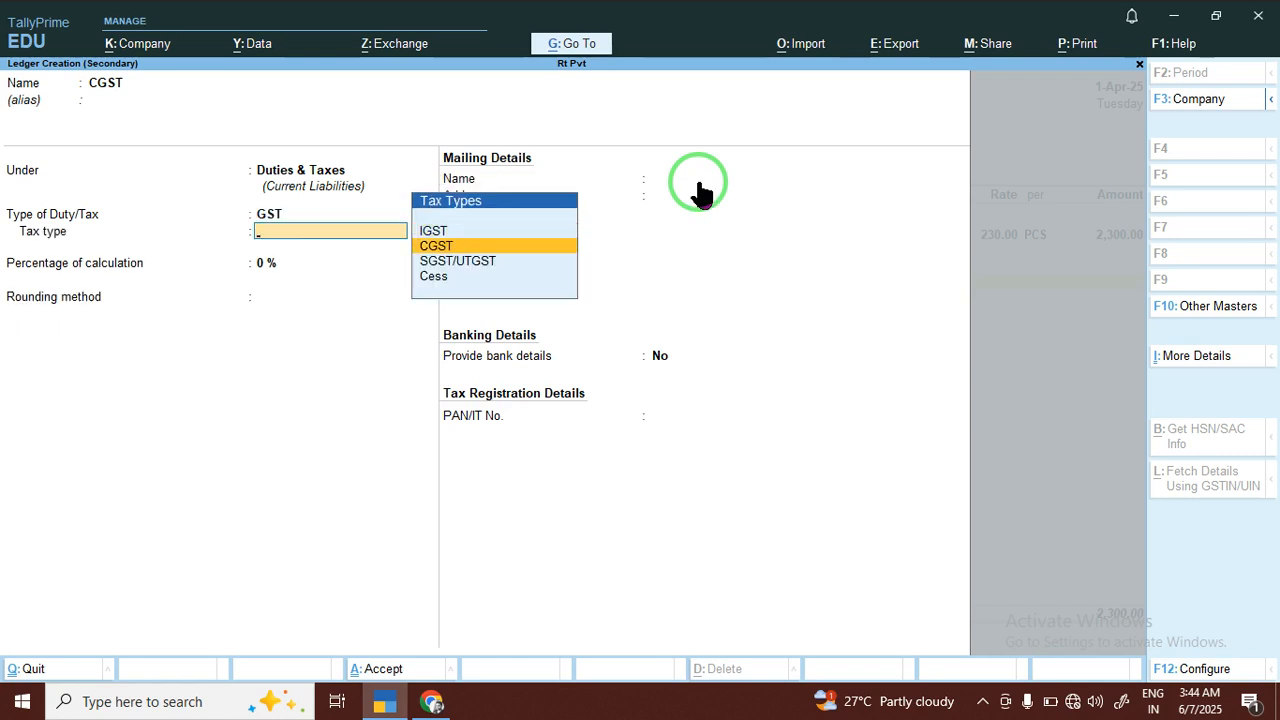
key("Down")
key("Down")
key("Up")
key("Up")
key("Return")
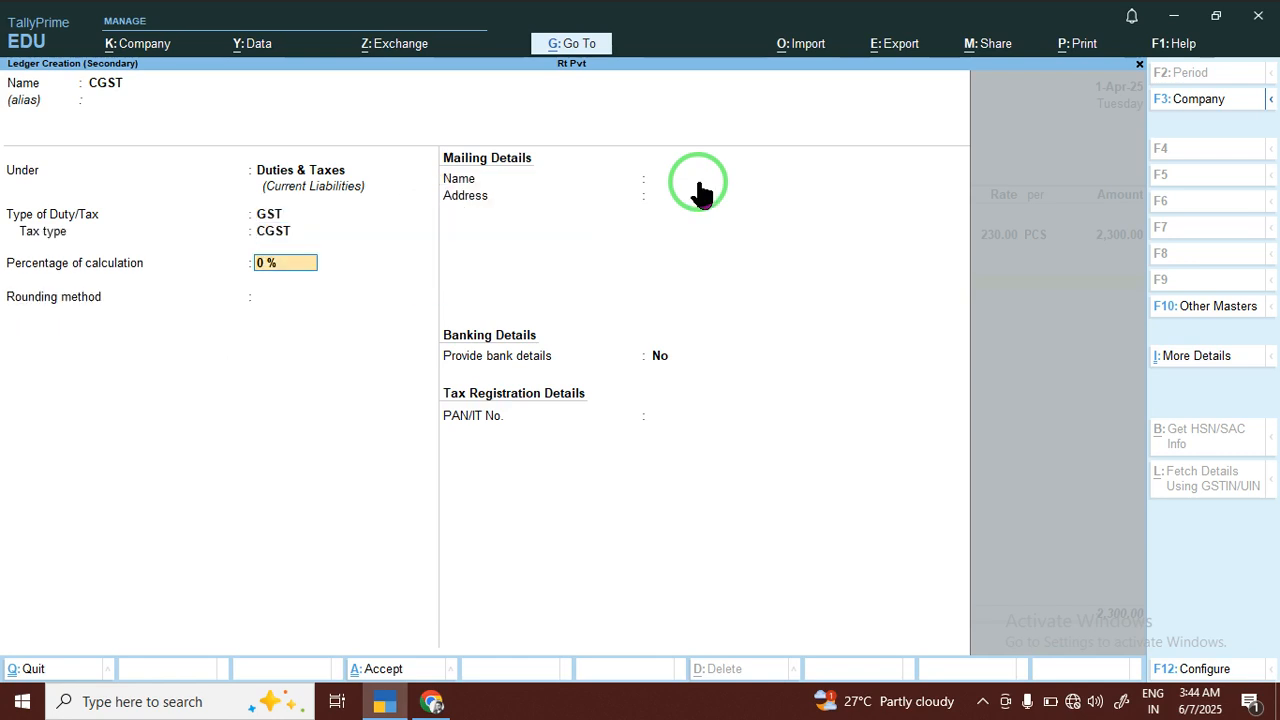
key("Return")
key("Return")
key("Return")
key("Return")
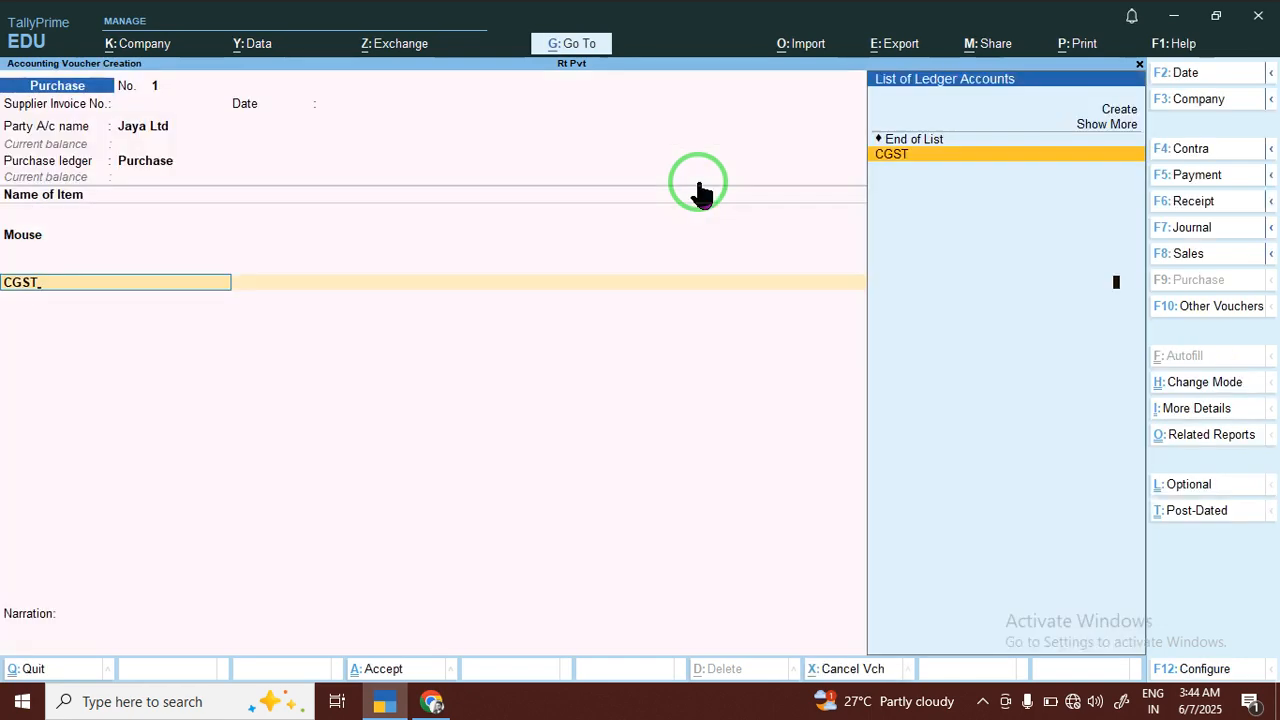
key("Return")
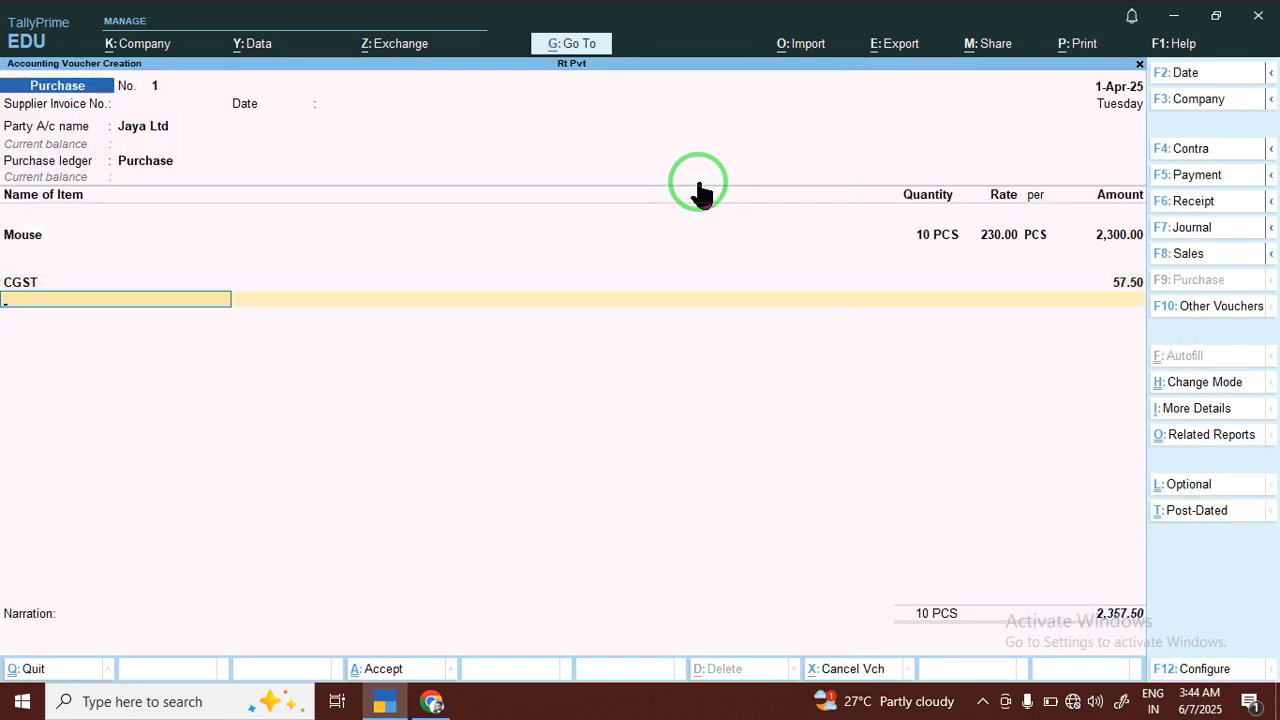
Start a new ledger named SGST from the purchase voucher, keeping it under Duties & Taxes
key("alt+c")
type("SGS")
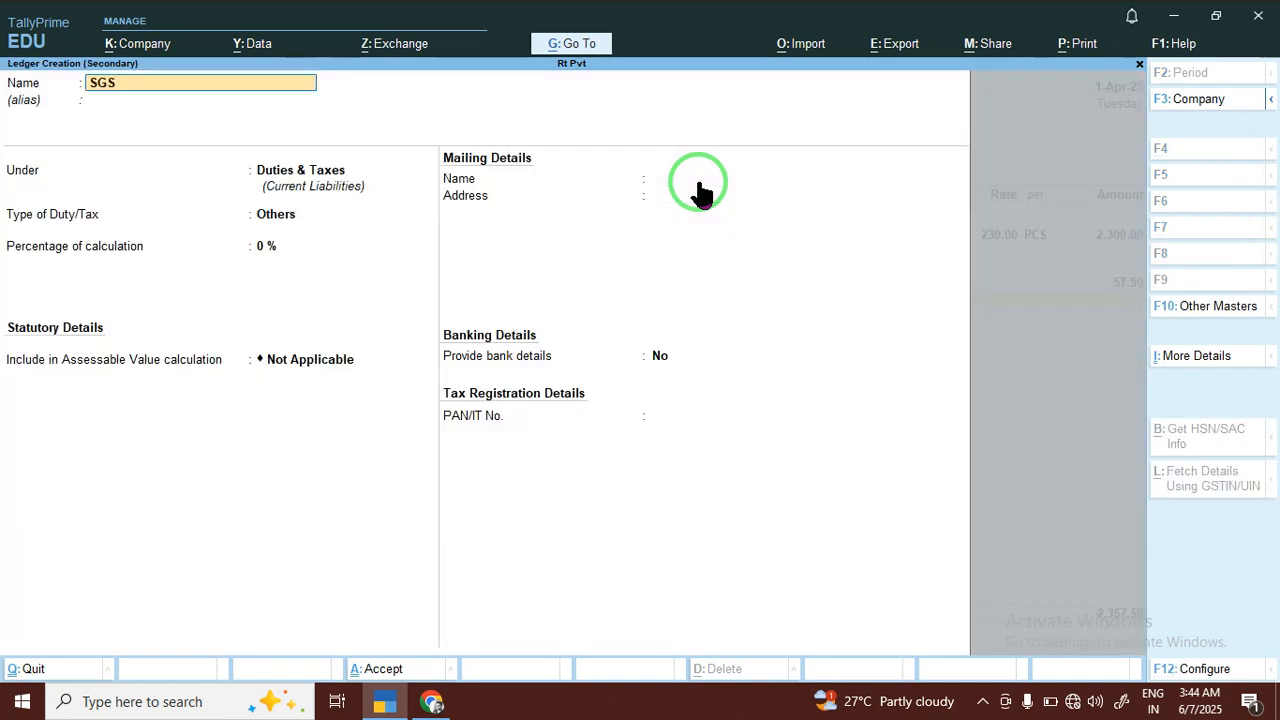
type("T")
key("Return")
Set the SGST ledger's duty type to GST and tax type to SGST/UTGST, and save it into the voucher
key("Return")
key("Return")
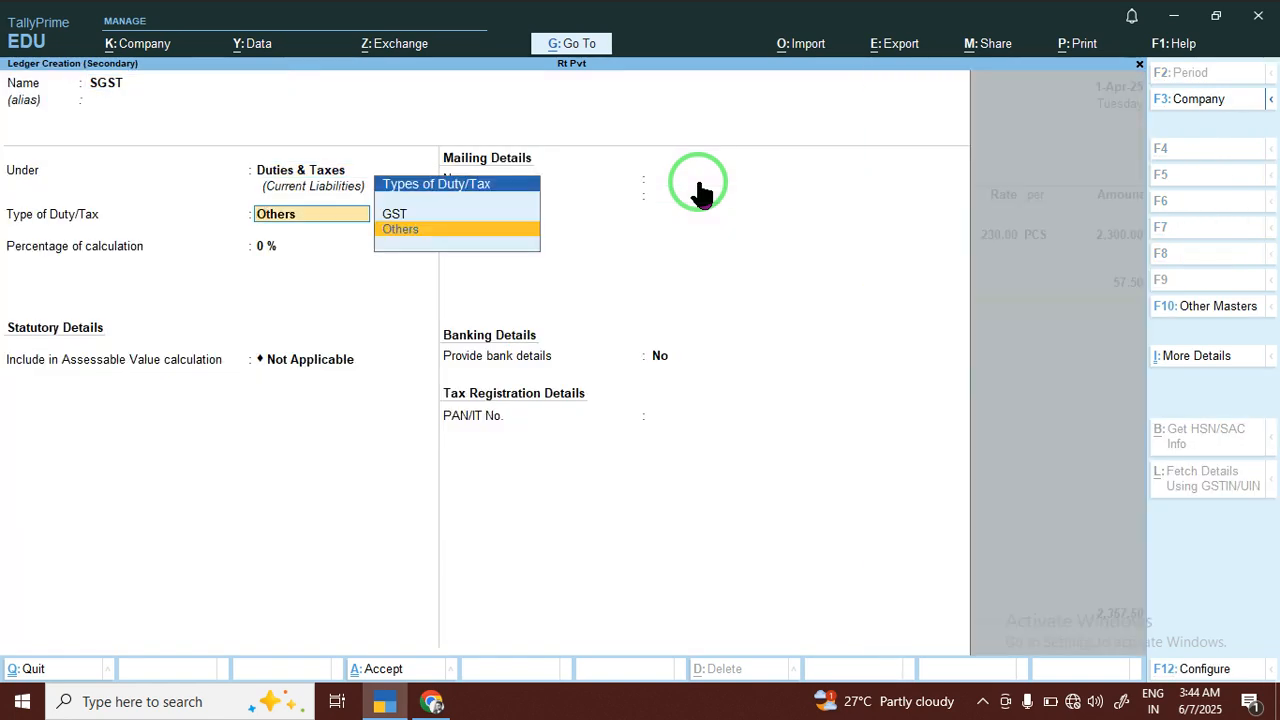
key("Up")
key("Return")
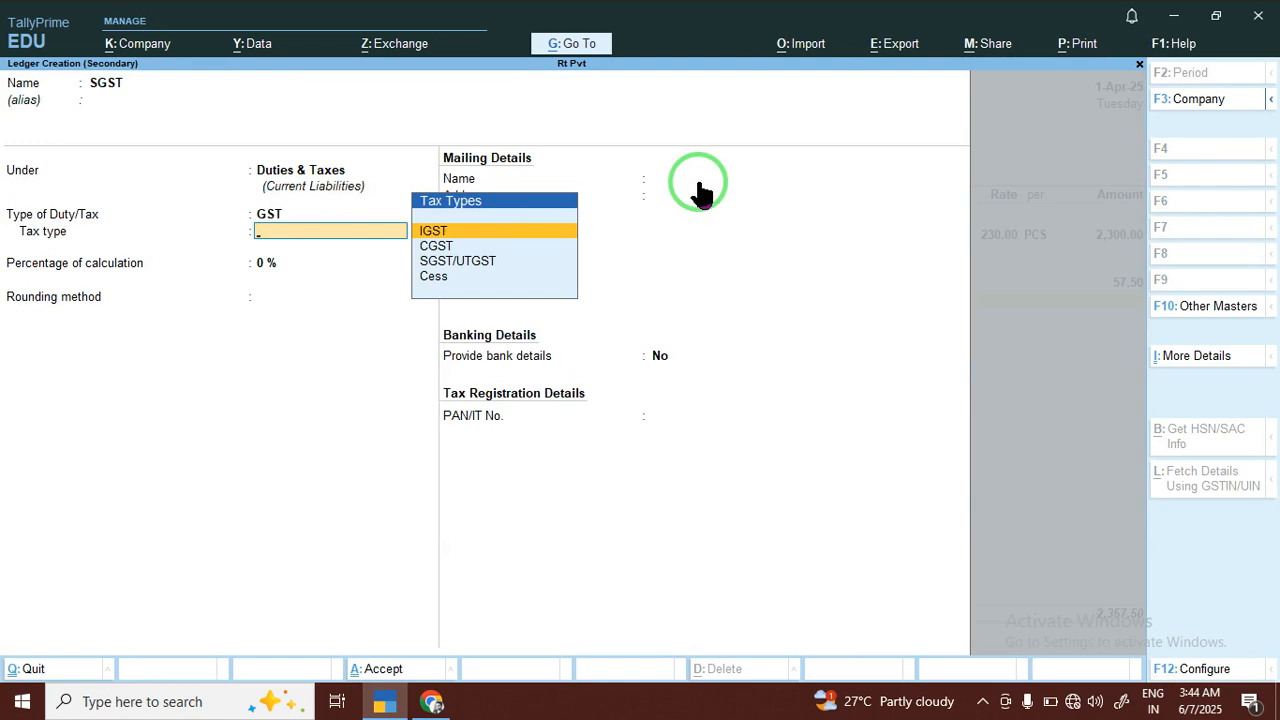
key("Down")
key("Down")
key("Return")
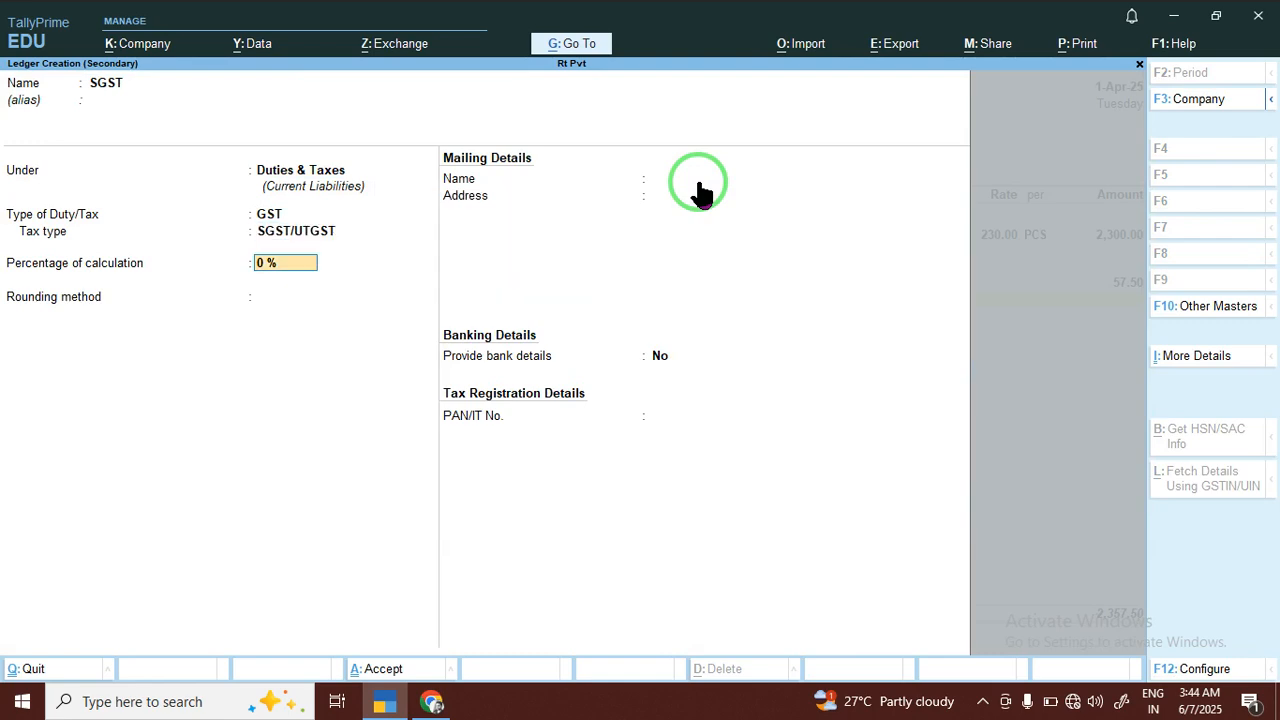
key("Return")
key("Return")
Keep the calculated SGST amount and save the purchase voucher without a narration
key("Return")
key("Return")
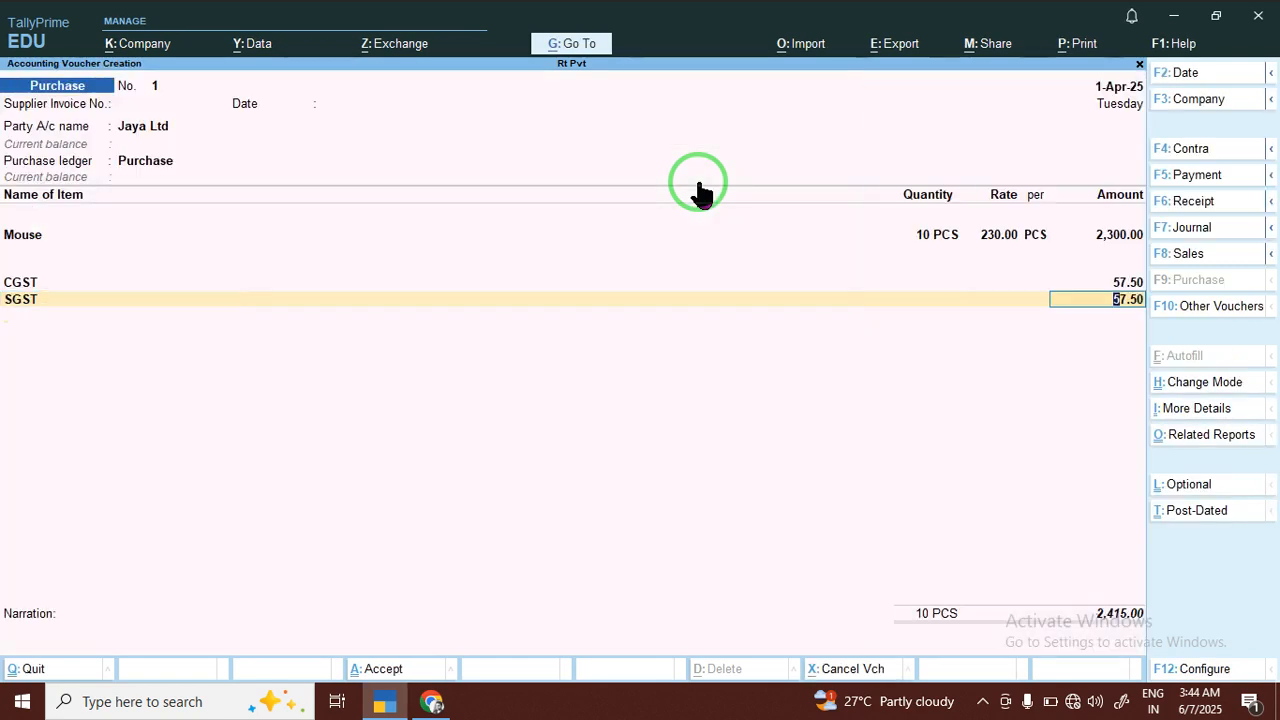
key("Return")
key("Return")
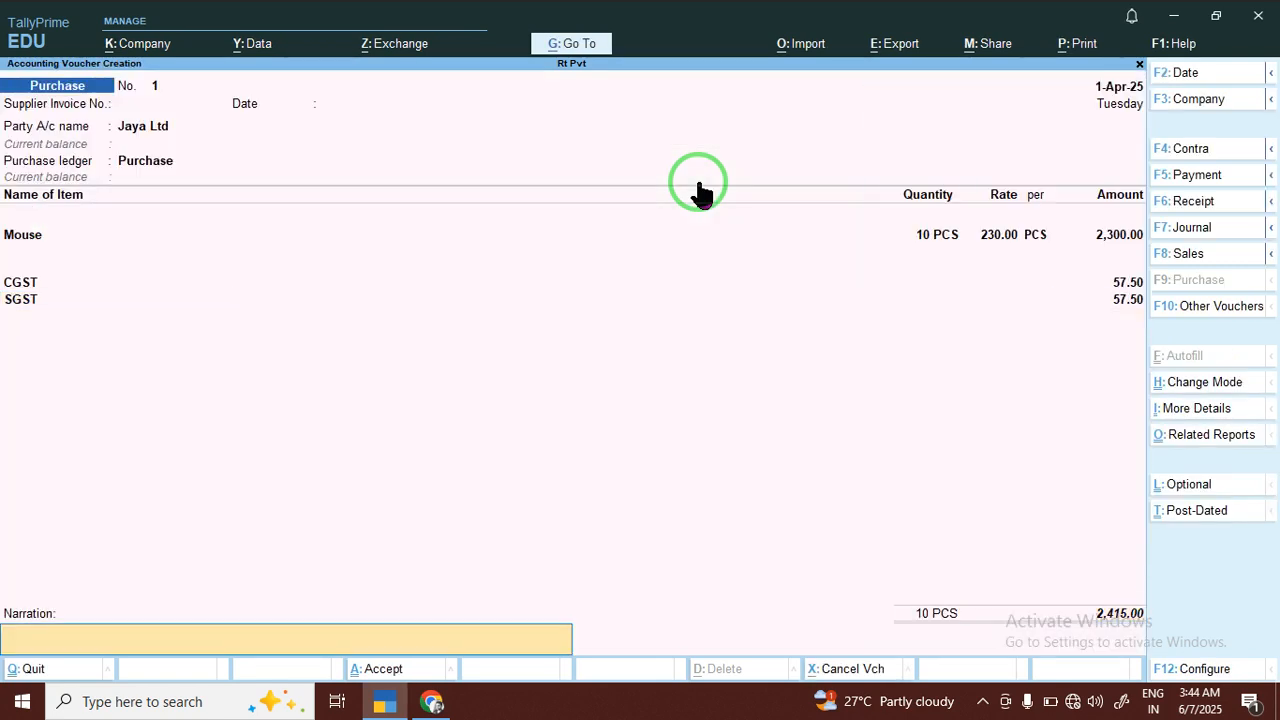
key("Return")
key("Return")
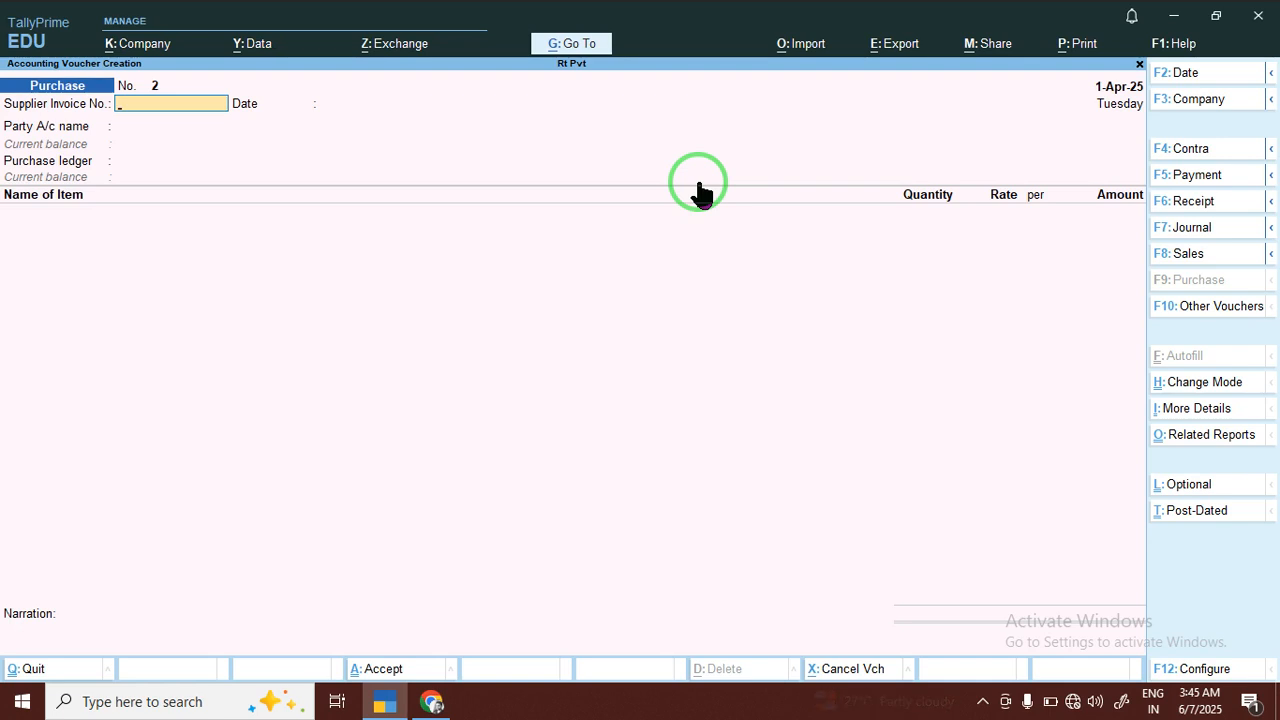
Start a payment voucher and, for its debit line, a new ledger named TVS under Sundry Creditors
left_click(1197, 178)
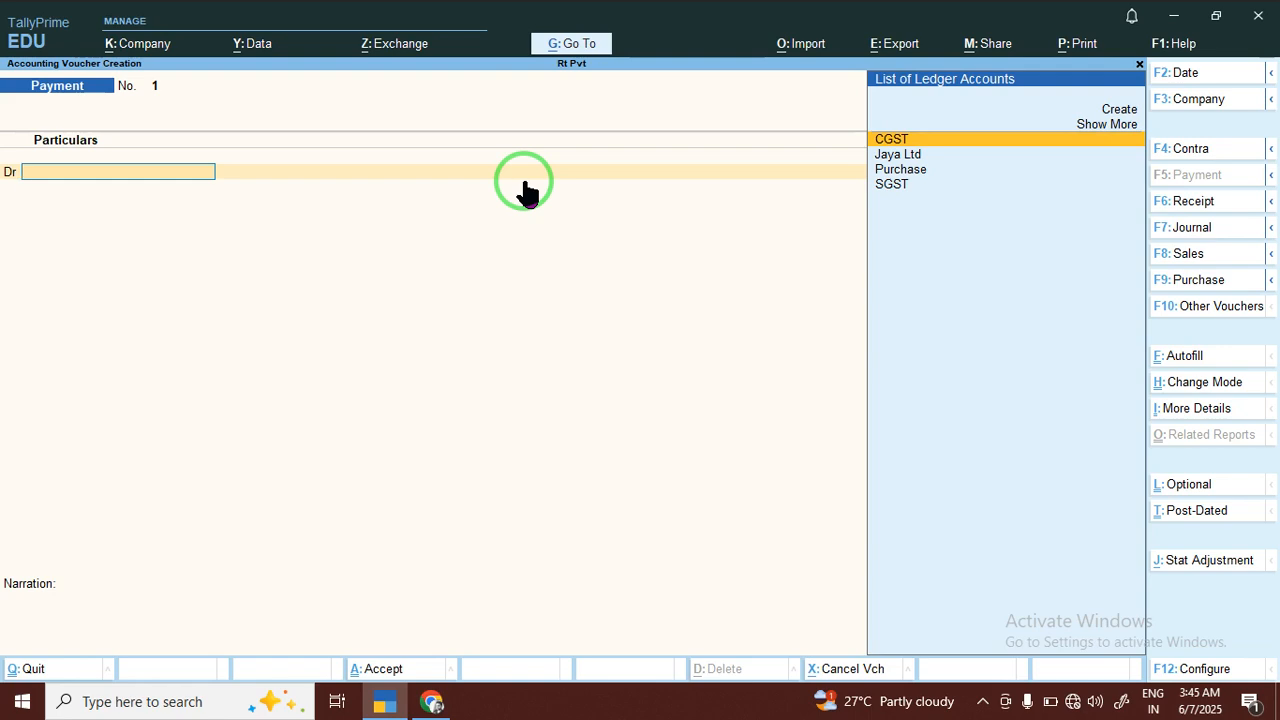
key("ctrl")
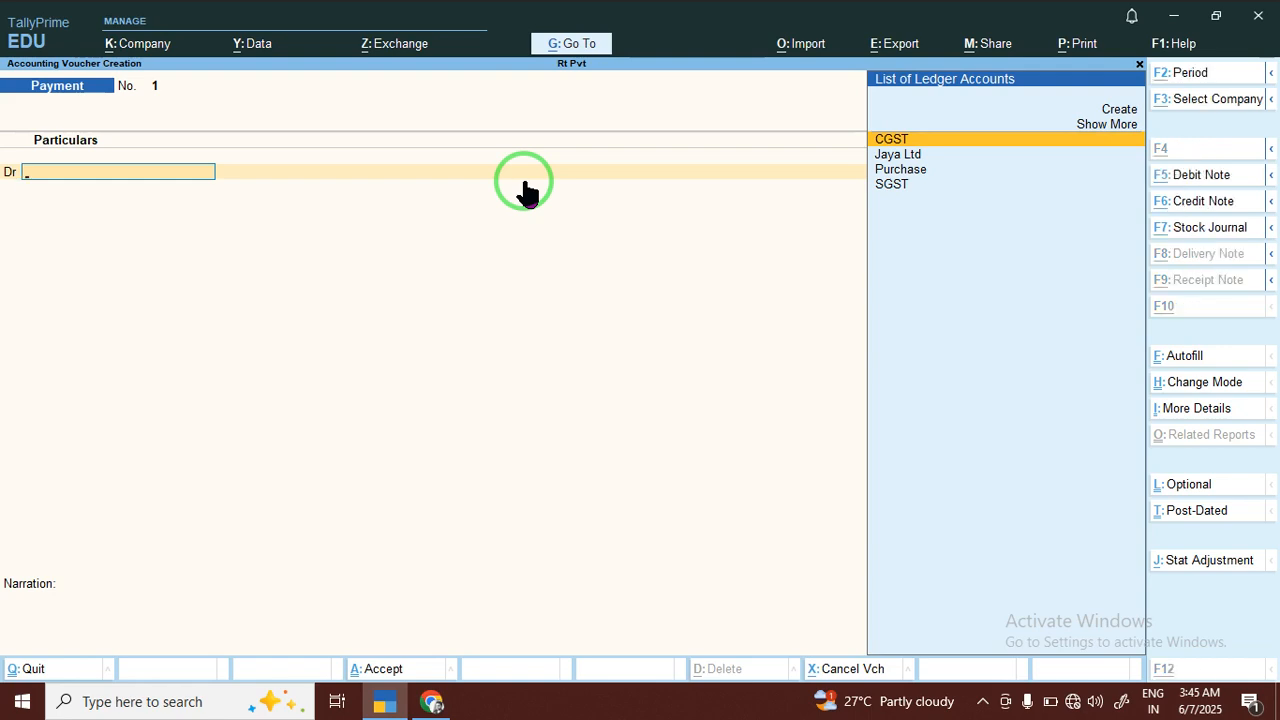
key("alt+c")
type("TCS")
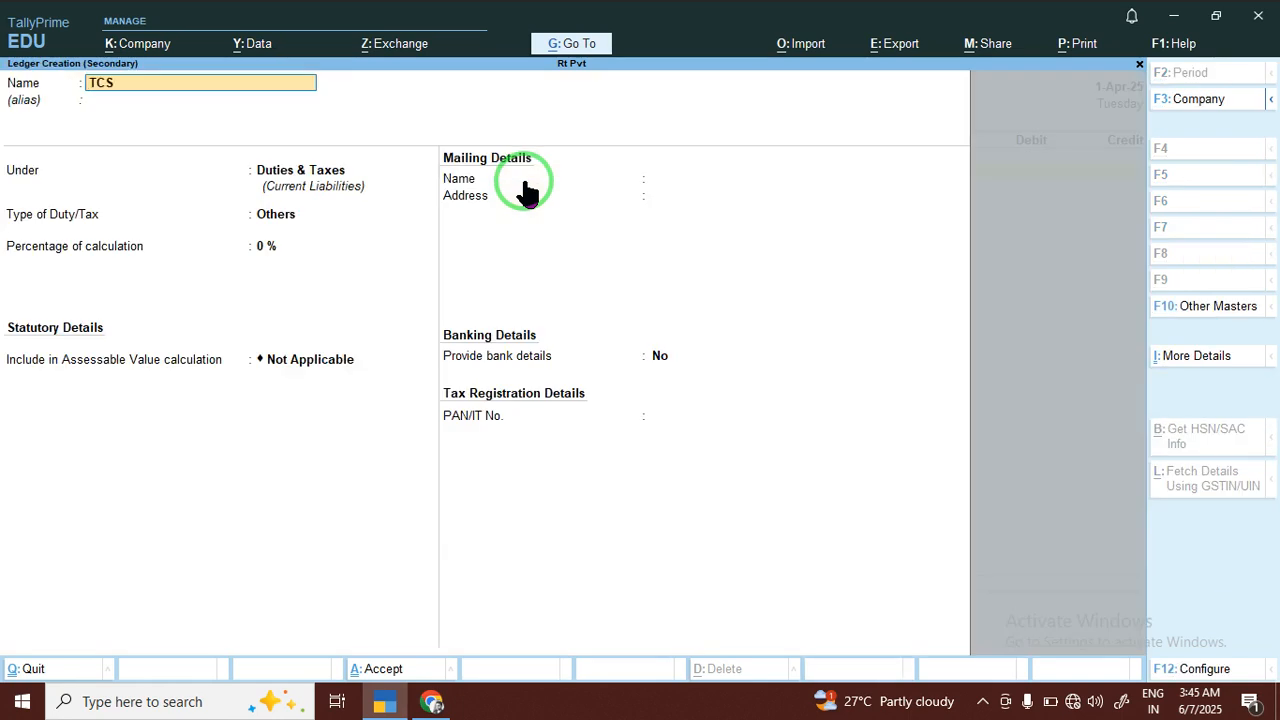
key("BackSpace")
key("BackSpace")
type("VS")
key("Return")
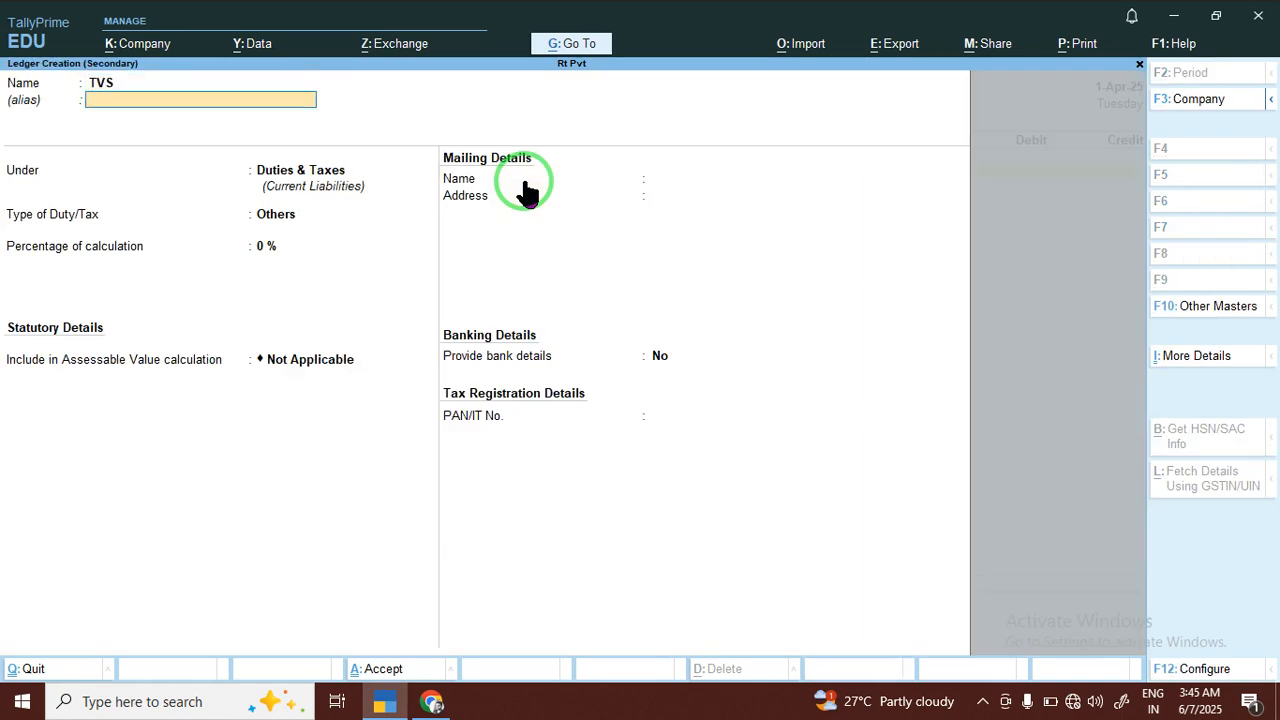
key("Return")
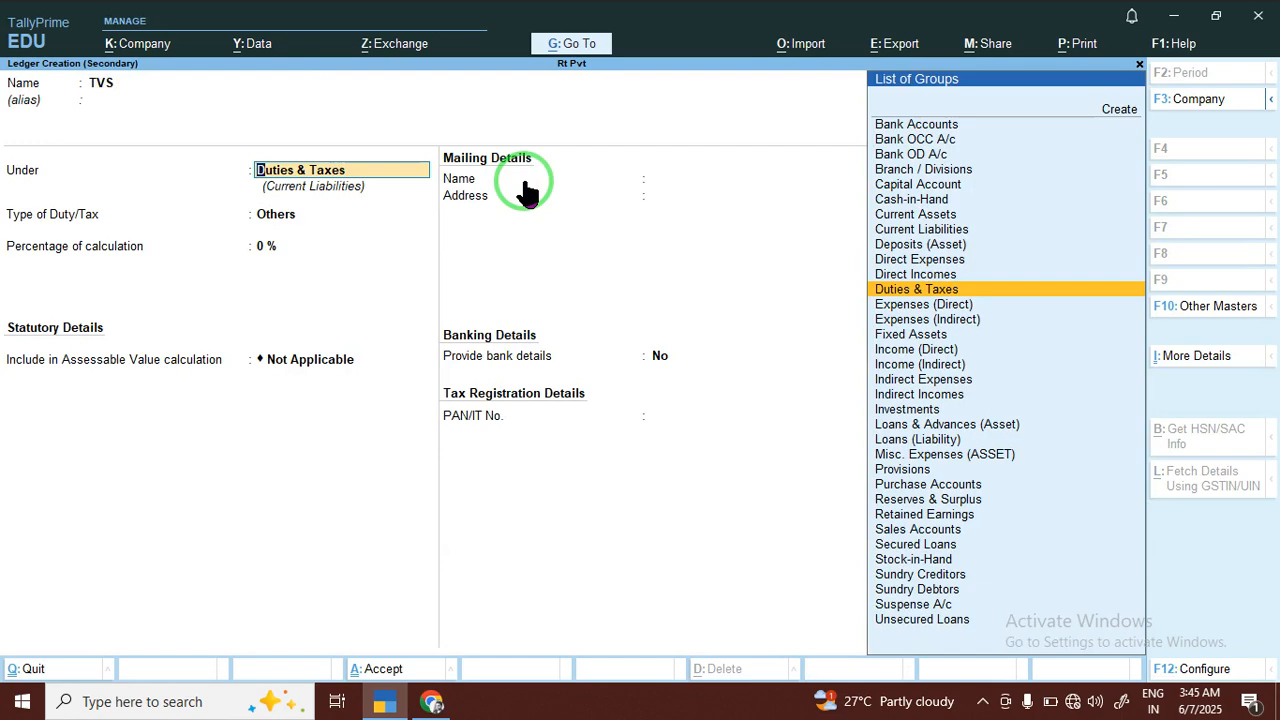
type("SU")
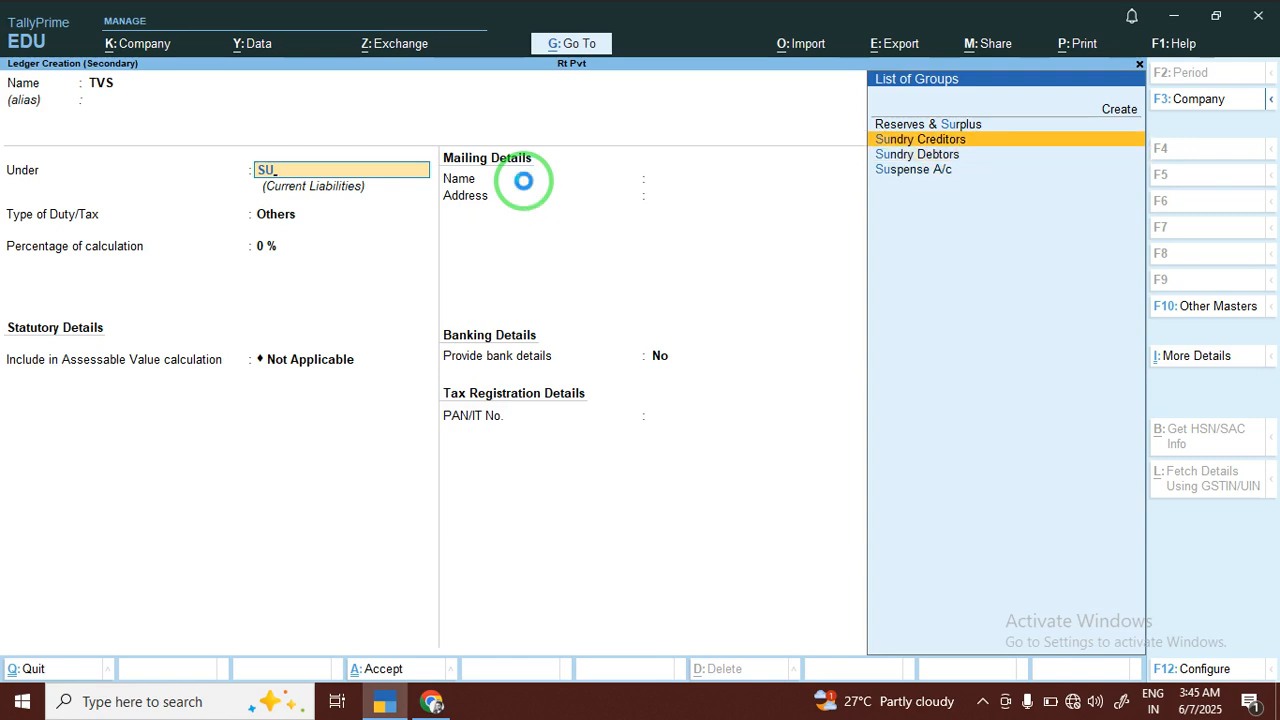
key("Return")
key("Return")
key("Return")
key("Return")
key("Return")
key("Return")
key("Return")
key("Return")
key("Return")
key("Return")
key("Return")
key("Return")
key("Return")
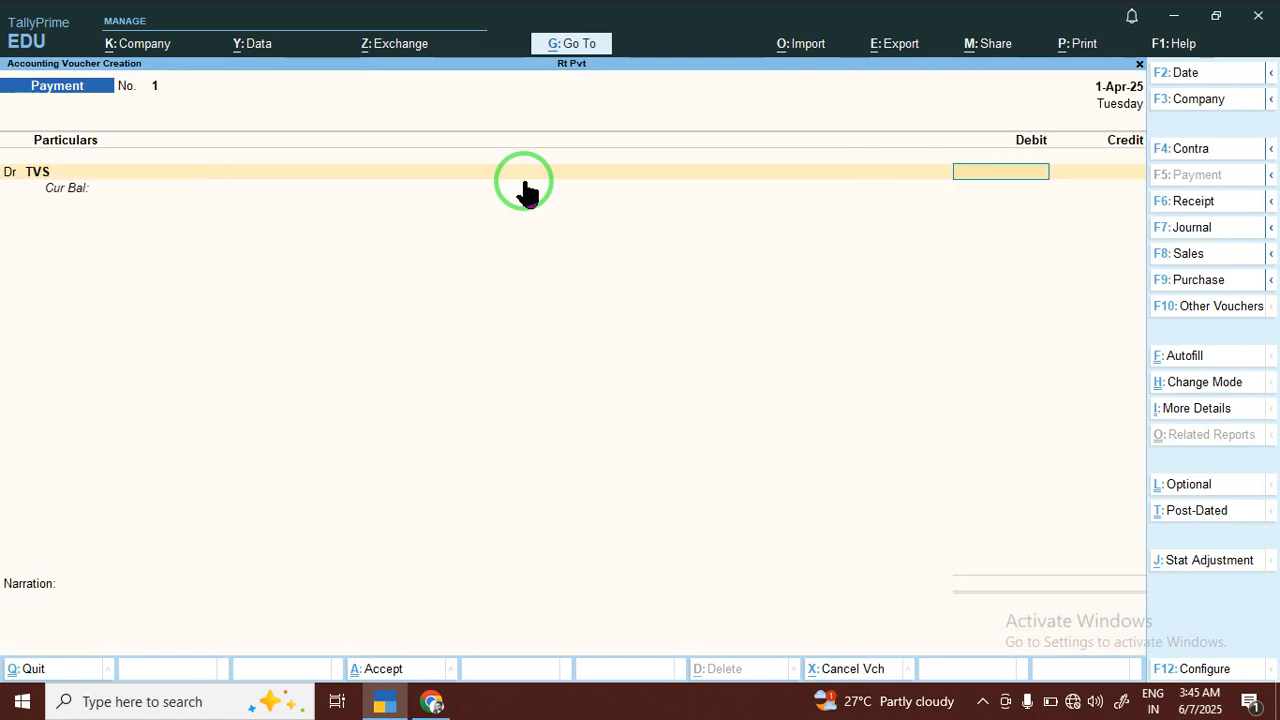
Save the TVS ledger with its default details and debit it 5000 in the payment voucher
type("5000")
key("Return")
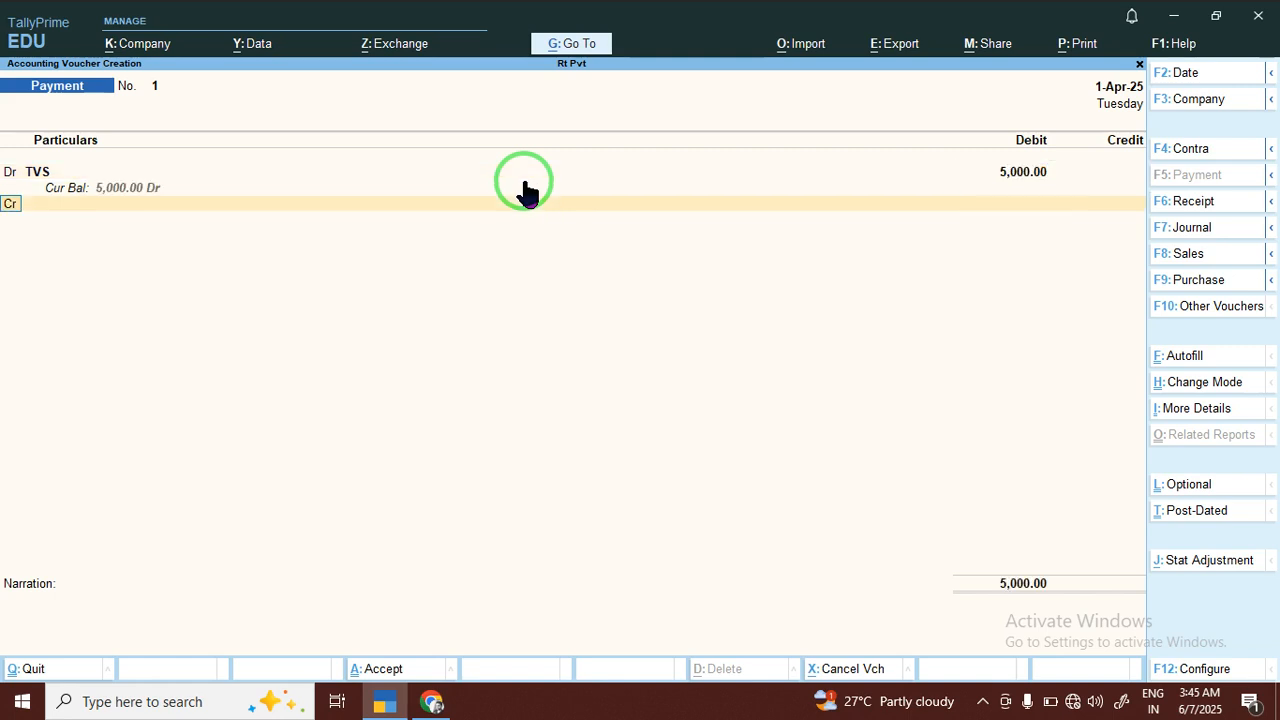
Start a new ledger named BANK OF BARODA for the payment voucher's credit line
key("Return")
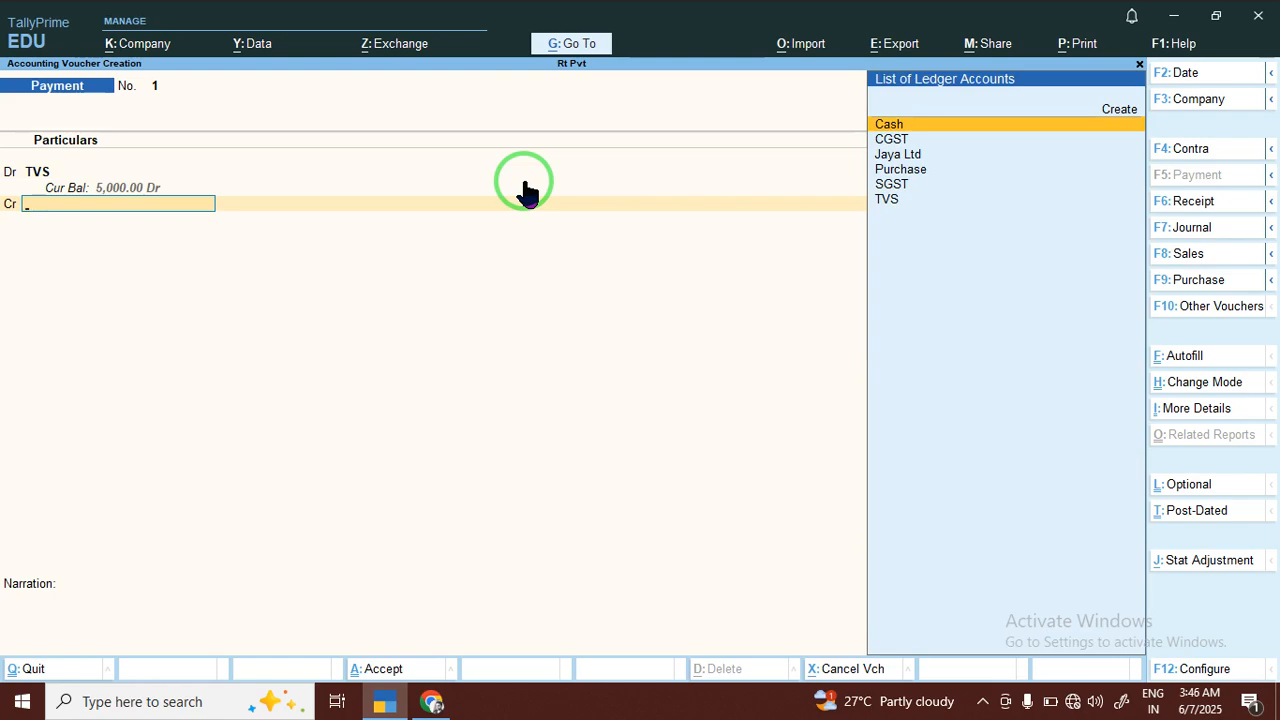
key("alt+c")
type("B")
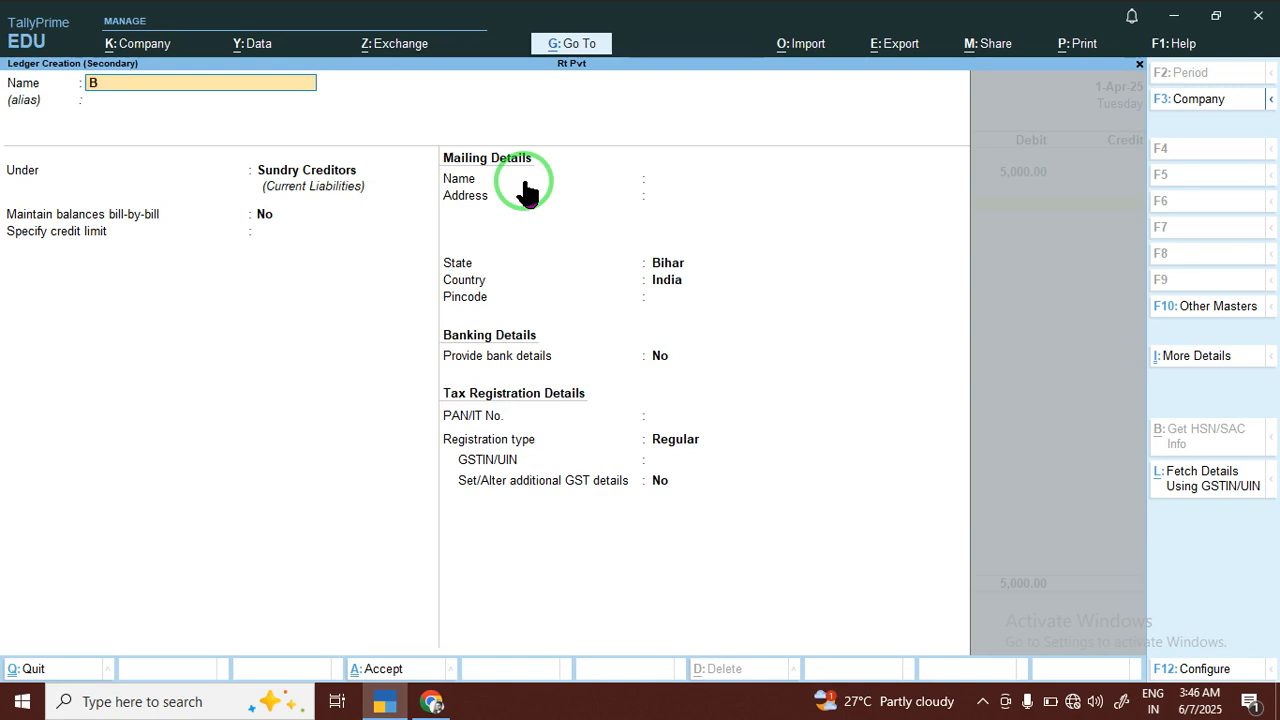
type("ANK OF BAROSDA")
key("BackSpace")
key("BackSpace")
key("BackSpace")
type("DA")
key("Return")
key("Return")
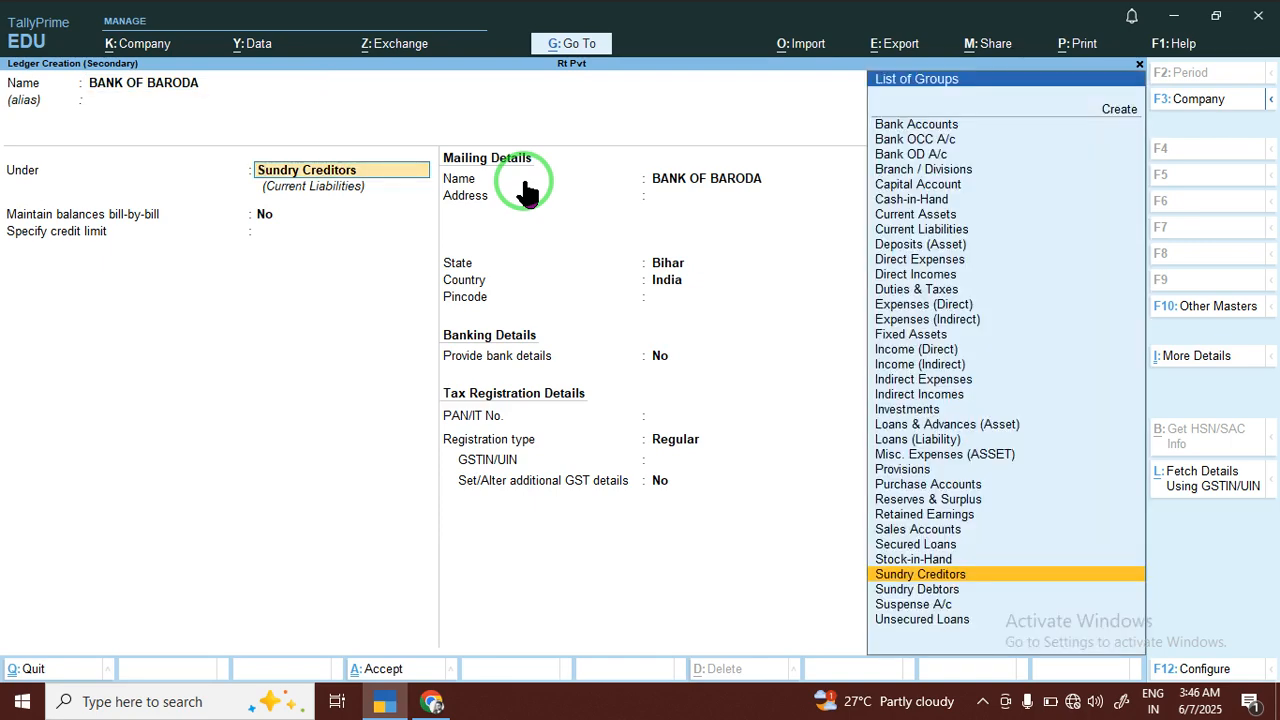
Place the BANK OF BARODA ledger under Bank Accounts and save it with blank account details
type("B")
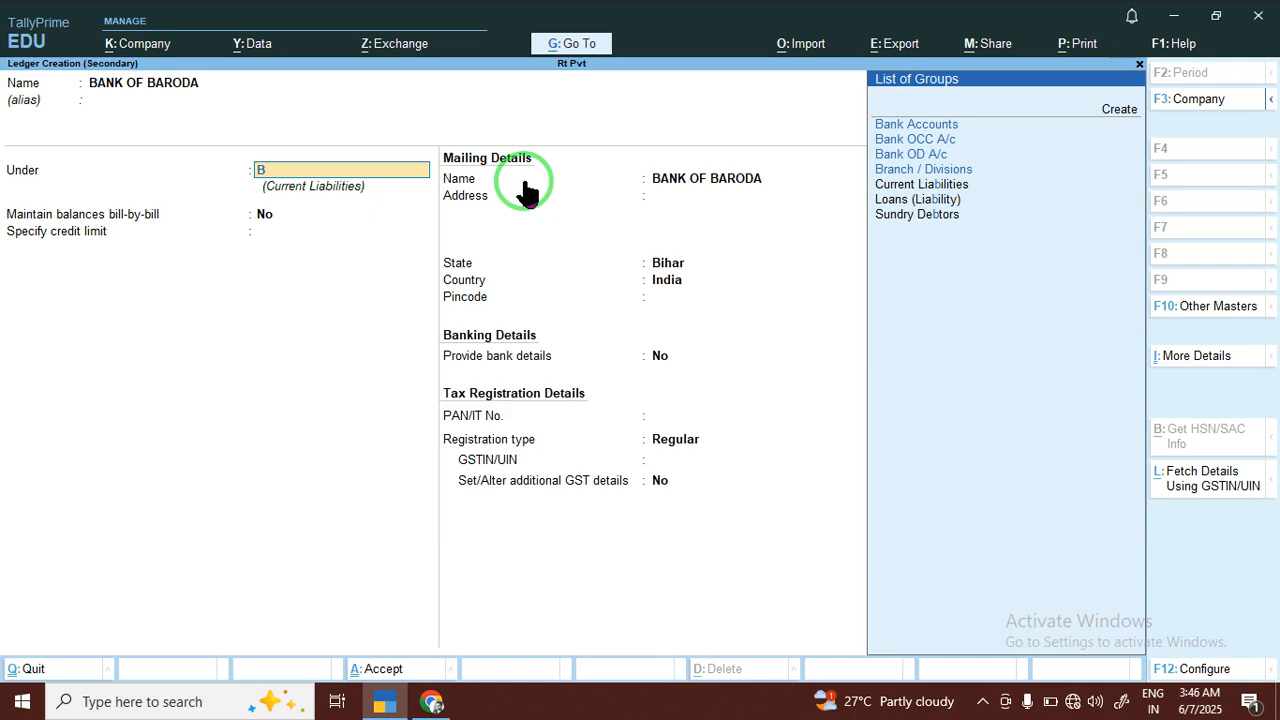
key("Down")
key("Return")
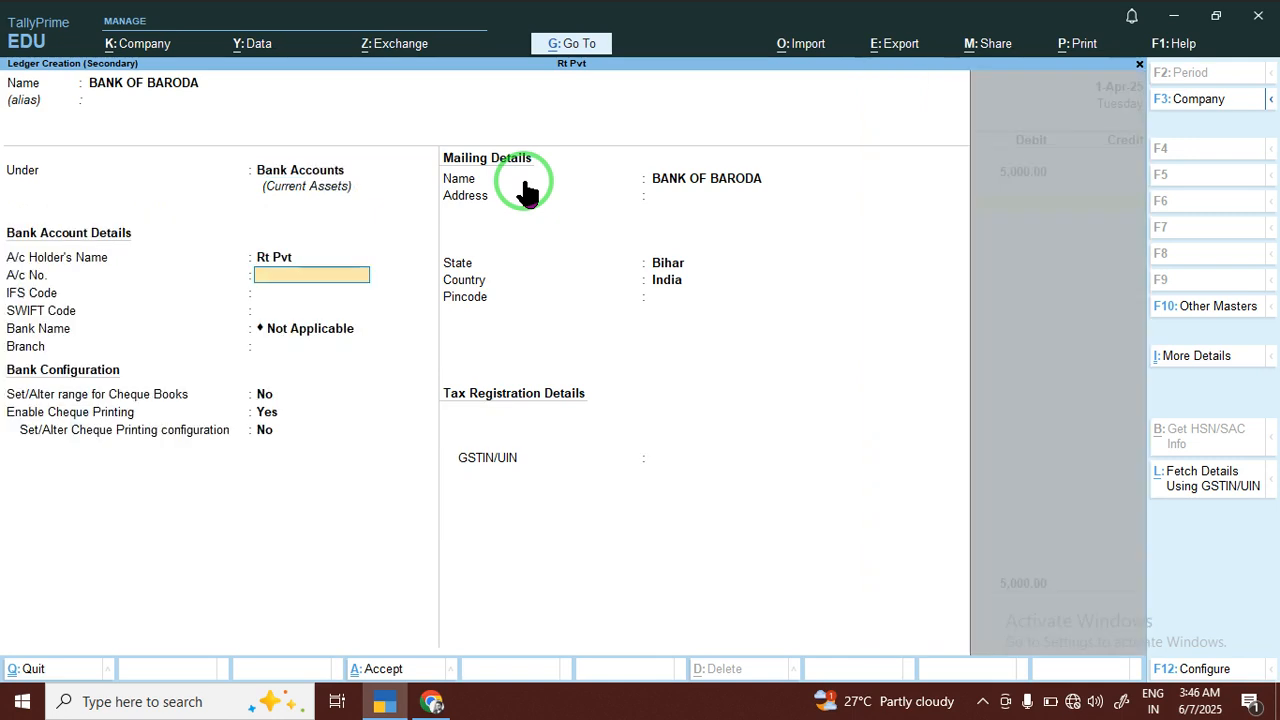
key("Return")
key("Return")
key("Return")
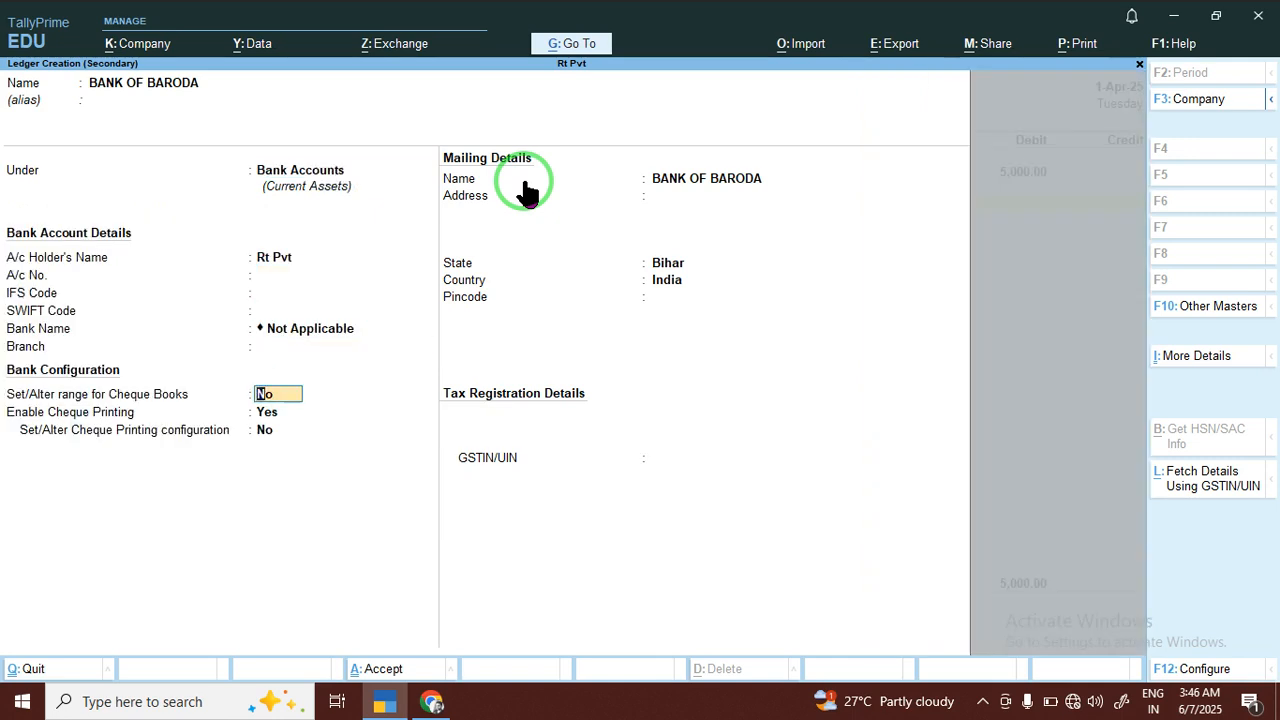
key("ctrl+a")
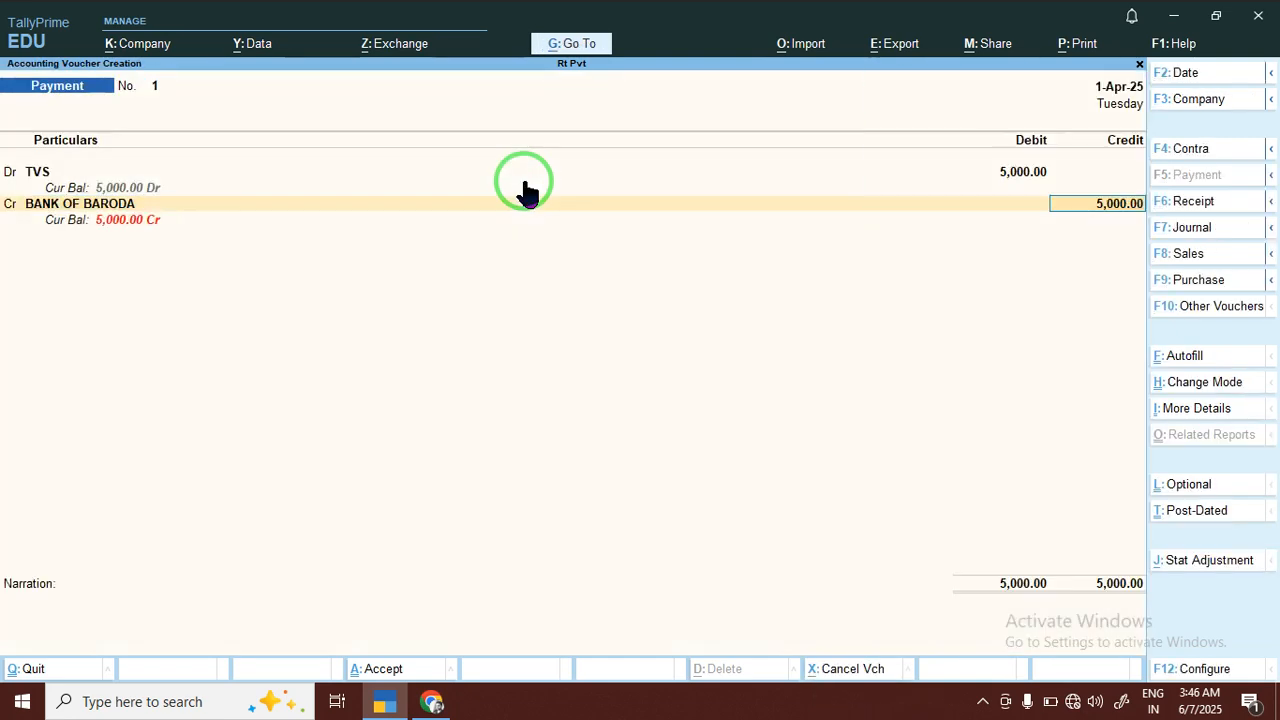
Credit BANK OF BARODA with 5,000.00 and save the payment voucher without a narration
key("Return")
key("Return")
key("Return")
key("Return")
key("Return")
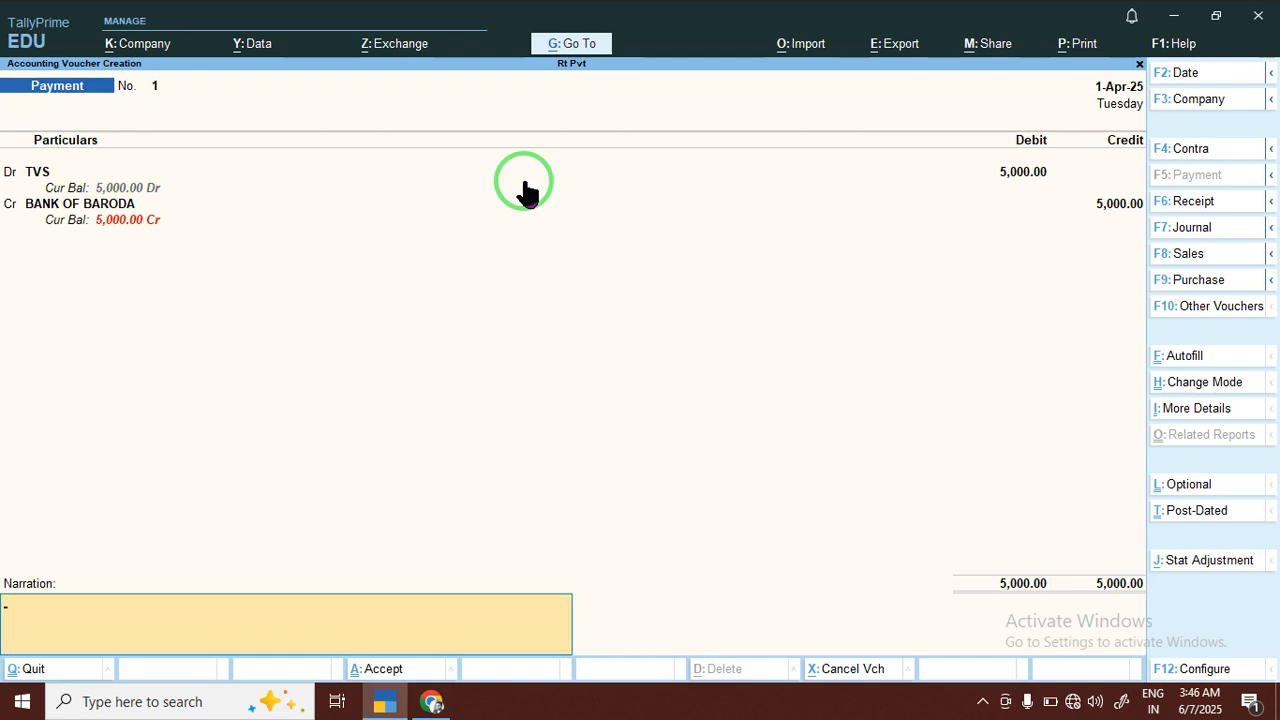
key("Return")
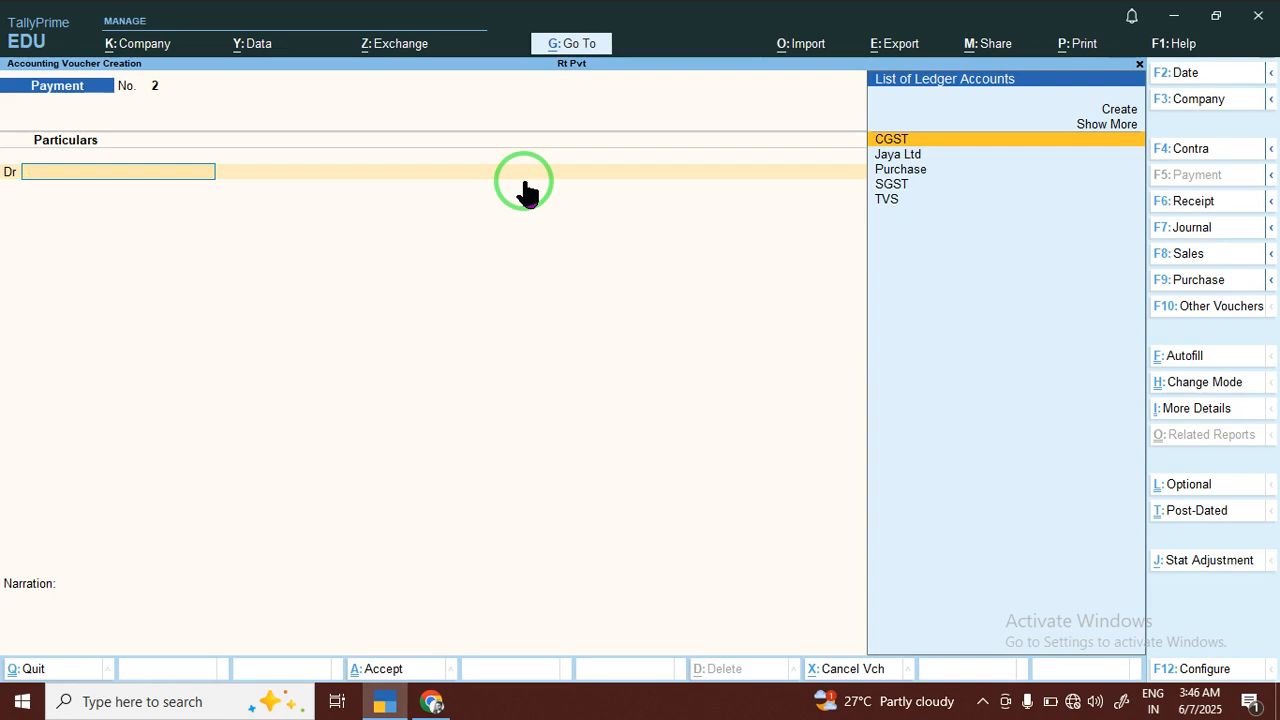
Start a journal voucher and, for its debit line, a new ledger named GITA PVT LTD
left_click(1192, 230)
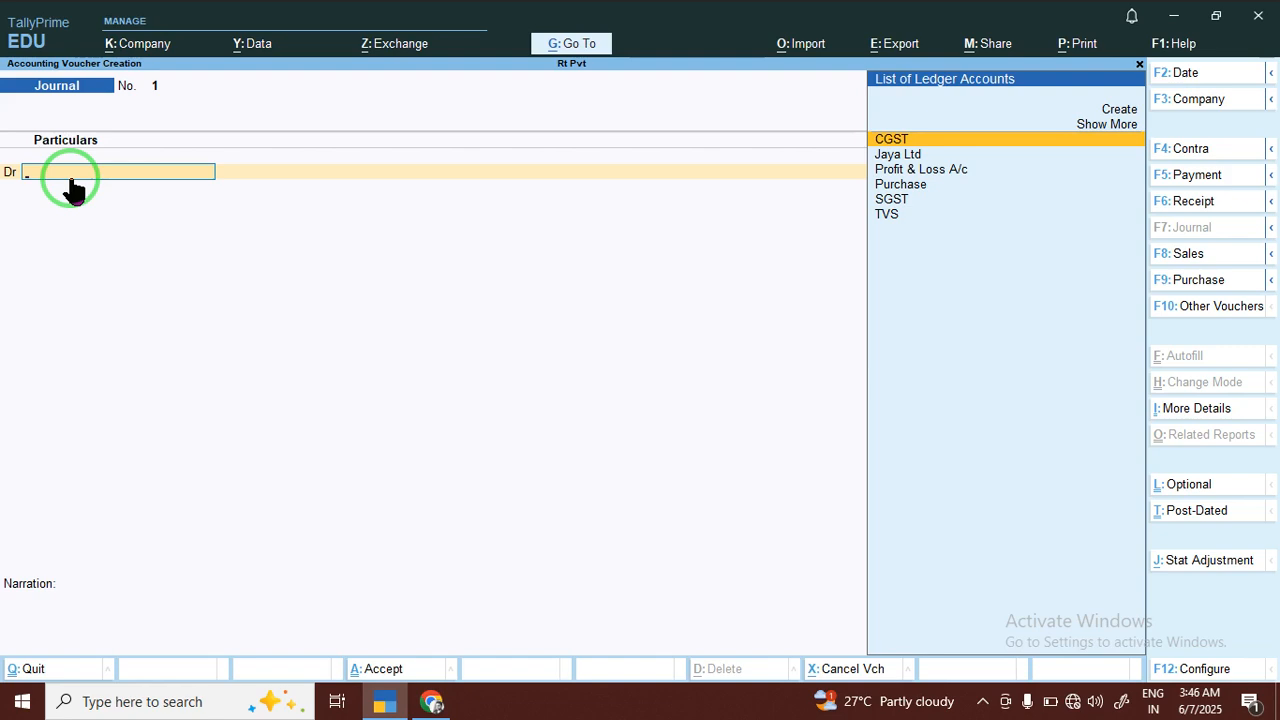
key("alt+c")
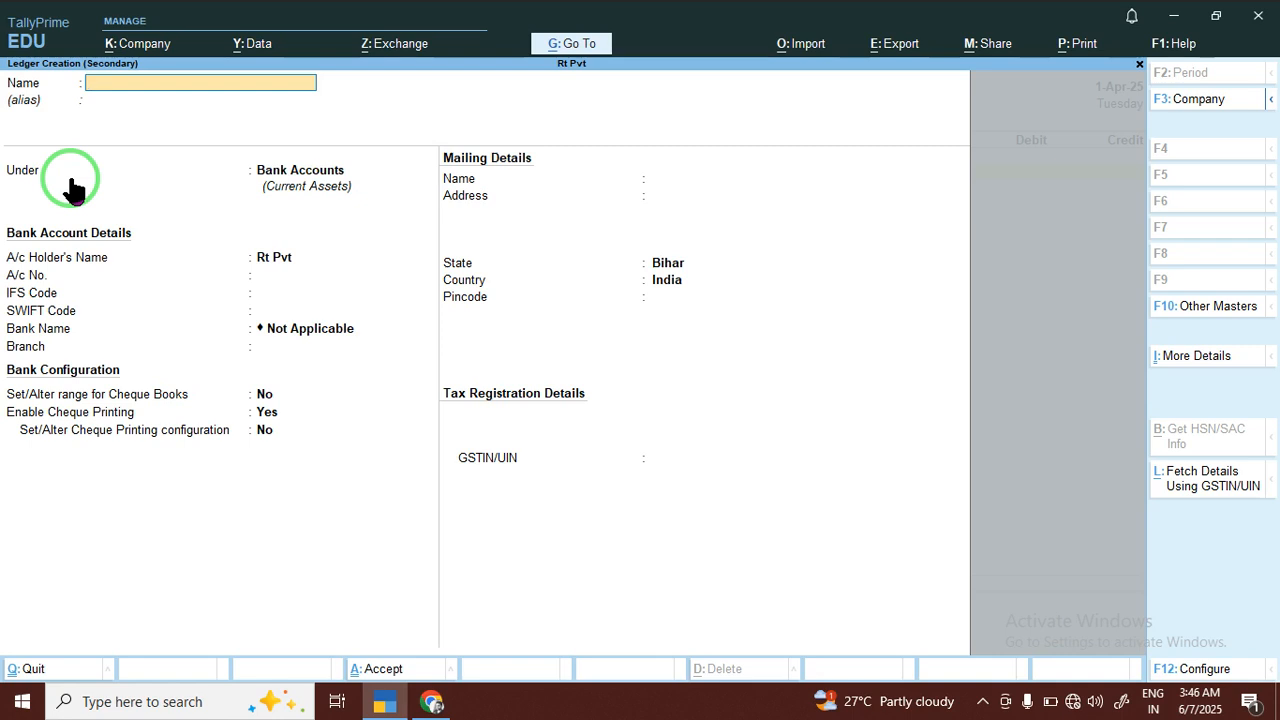
type("GITPv")
key("BackSpace")
key("BackSpace")
key("BackSpace")
key("BackSpace")
type("A")
key("BackSpace")
type("TA V")
key("BackSpace")
type("PVT L;T")
key("BackSpace")
key("BackSpace")
type("TD")
key("BackSpace")
key("BackSpace")
type("TD")
key("Return")
key("Return")
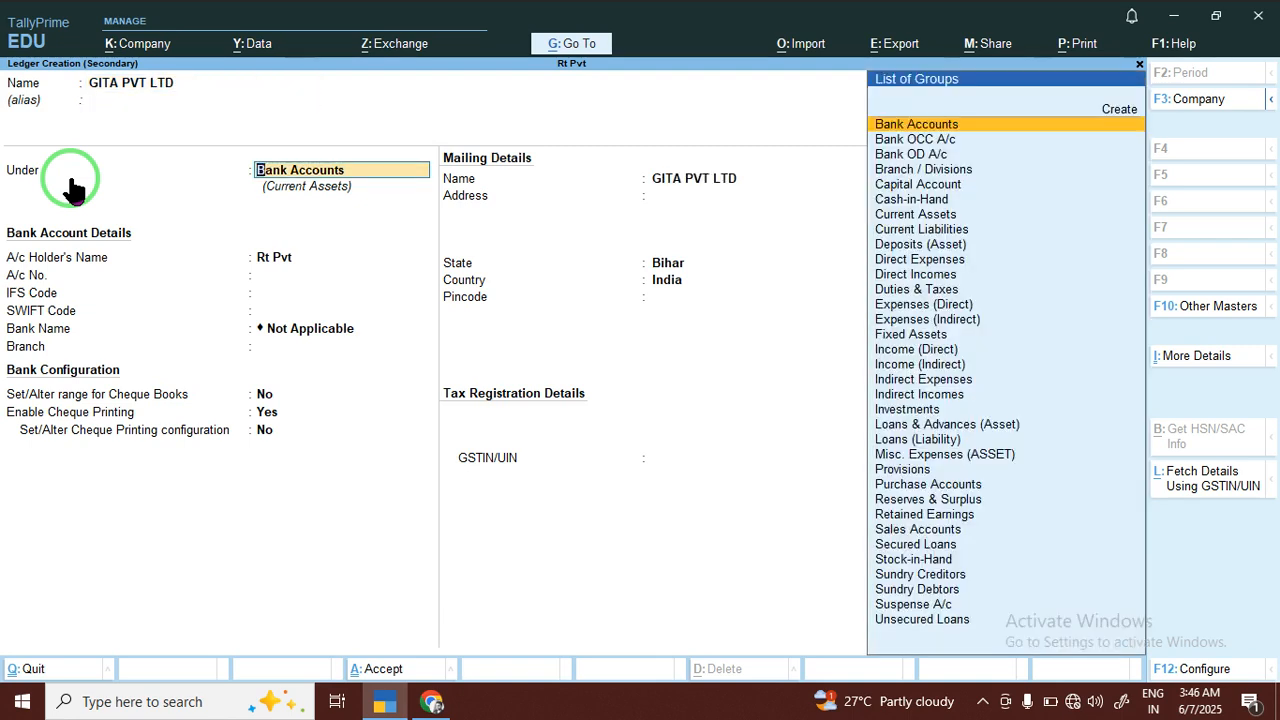
Place the GITA PVT LTD ledger under Sundry Debtors without bill-by-bill balances and save it
type("SU")
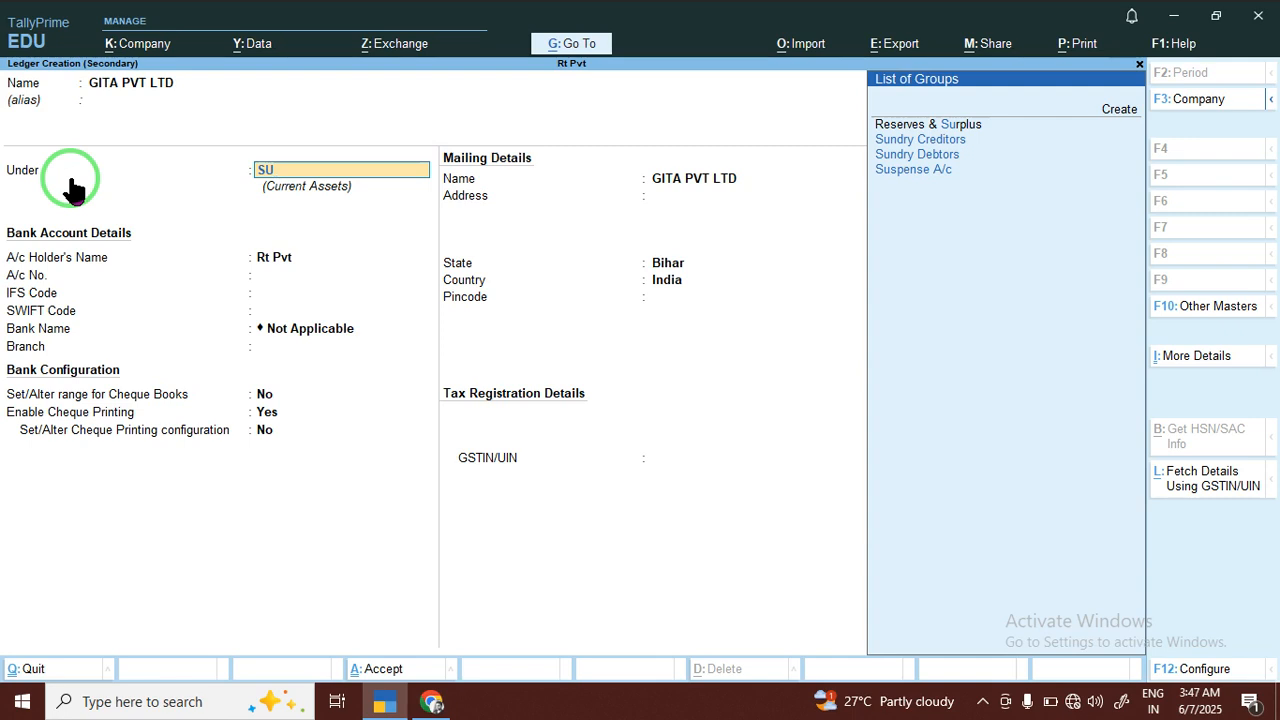
key("Down")
key("Return")
type("N")
key("Return")
key("Return")
key("Return")
key("Return")
key("Return")
key("Return")
key("Return")
key("Return")
key("Return")
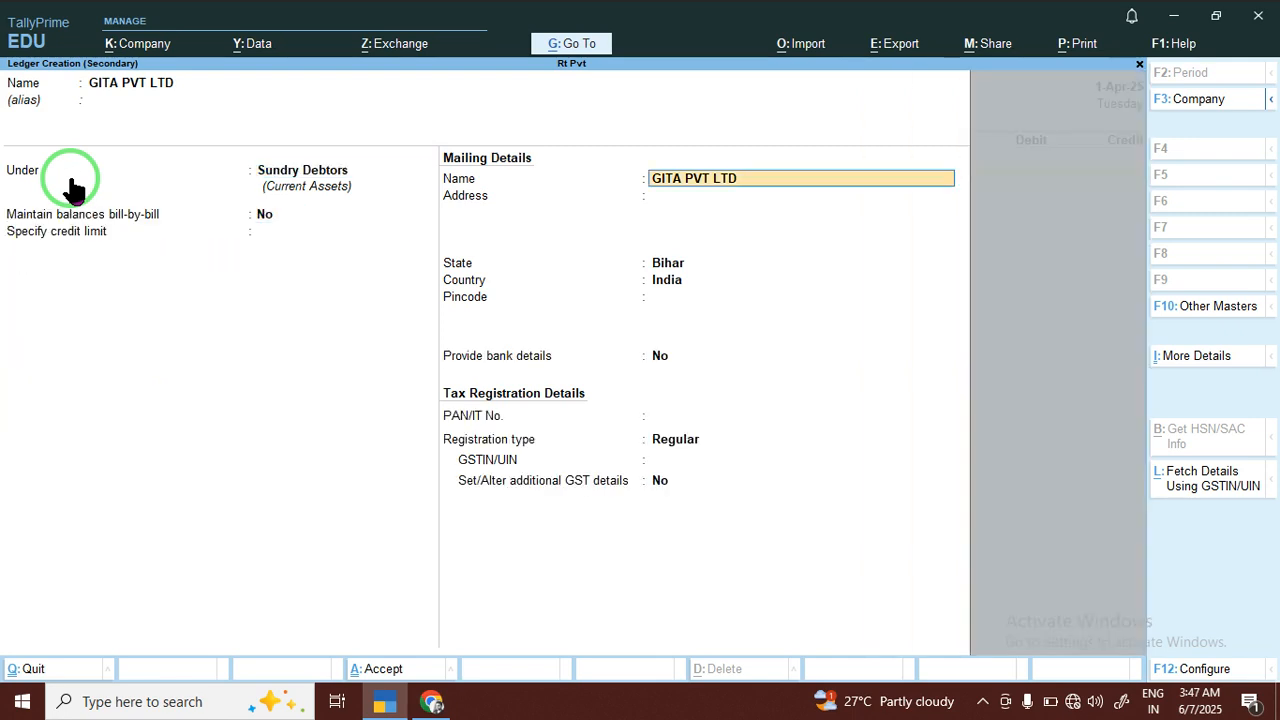
key("Return")
key("Return")
key("Return")
key("Return")
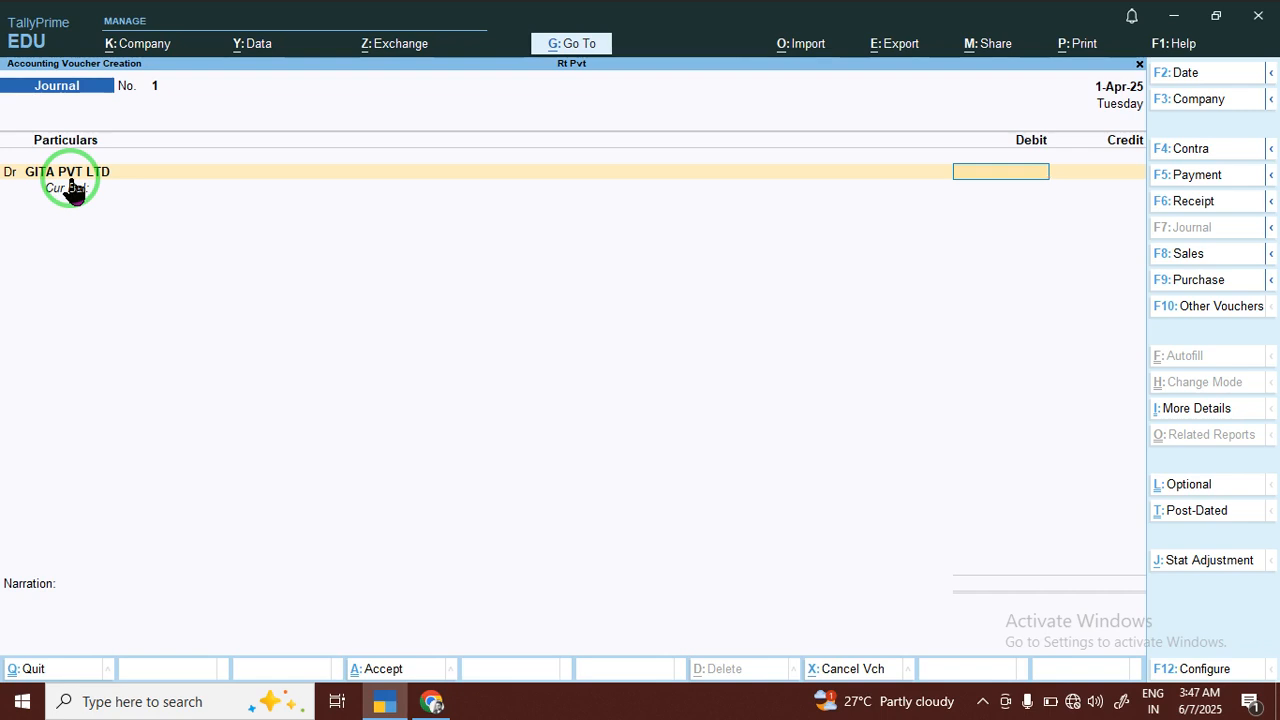
Debit GITA PVT LTD with 522.00 in the journal voucher
left_click(70, 180)
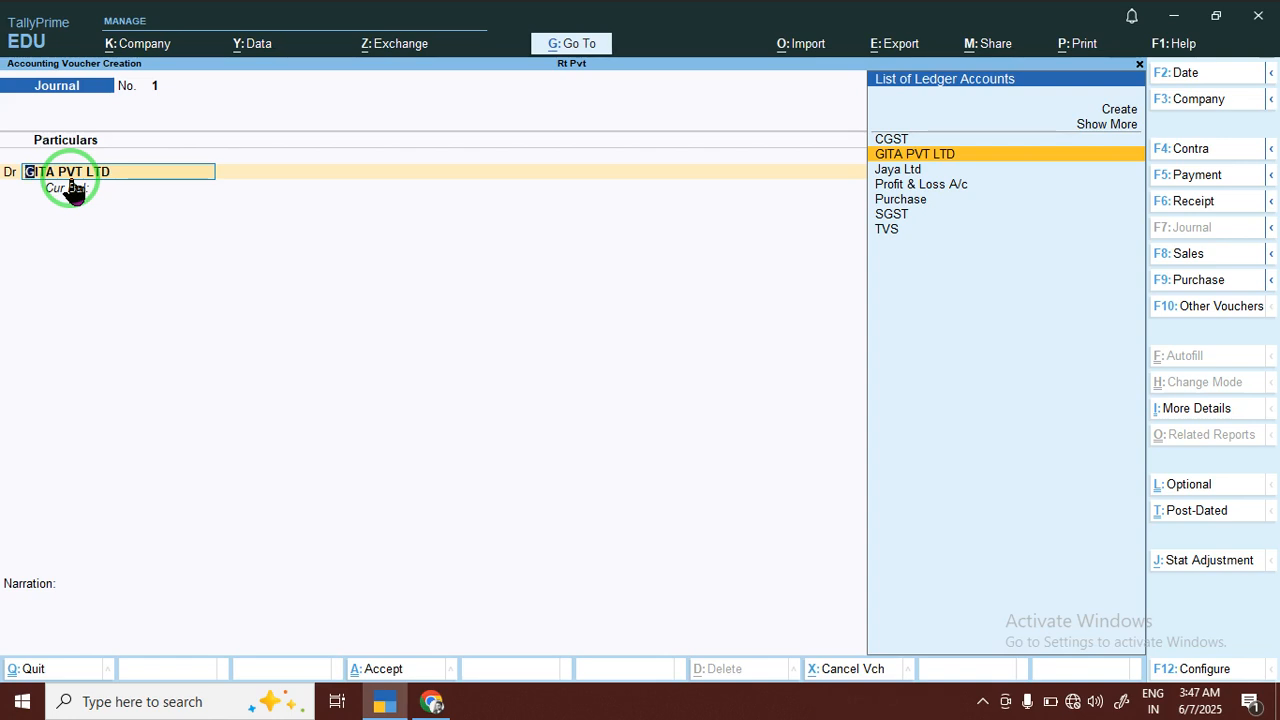
key("Return")
type("522")
key("Return")
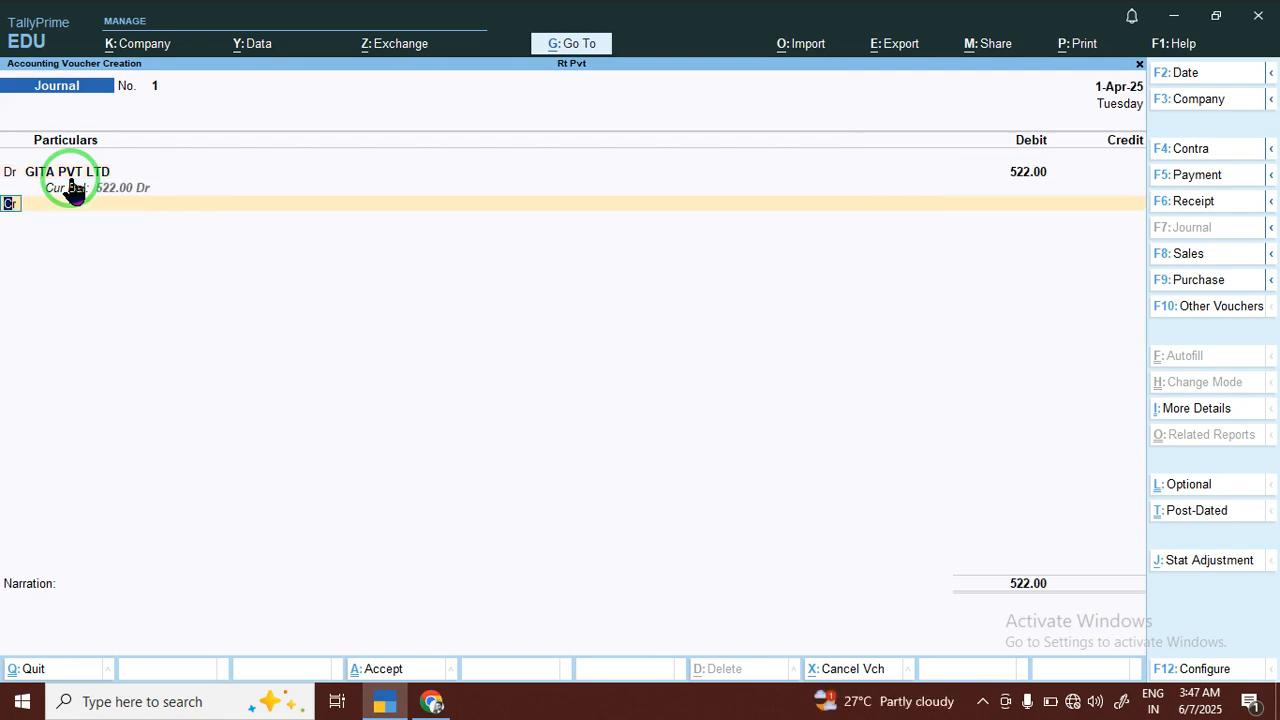
Start a new ledger named TABLATE for the journal voucher's credit line
key("Return")
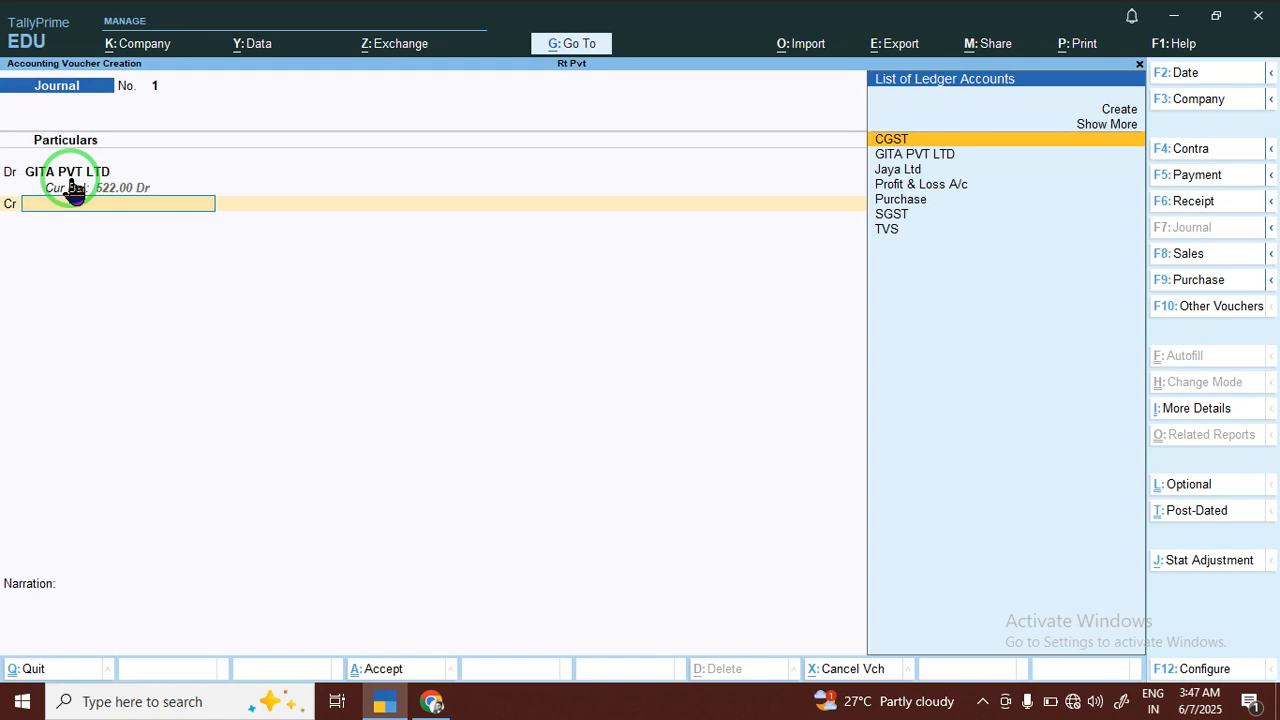
key("alt+c")
type("TABLE")
key("BackSpace")
type("ATE")
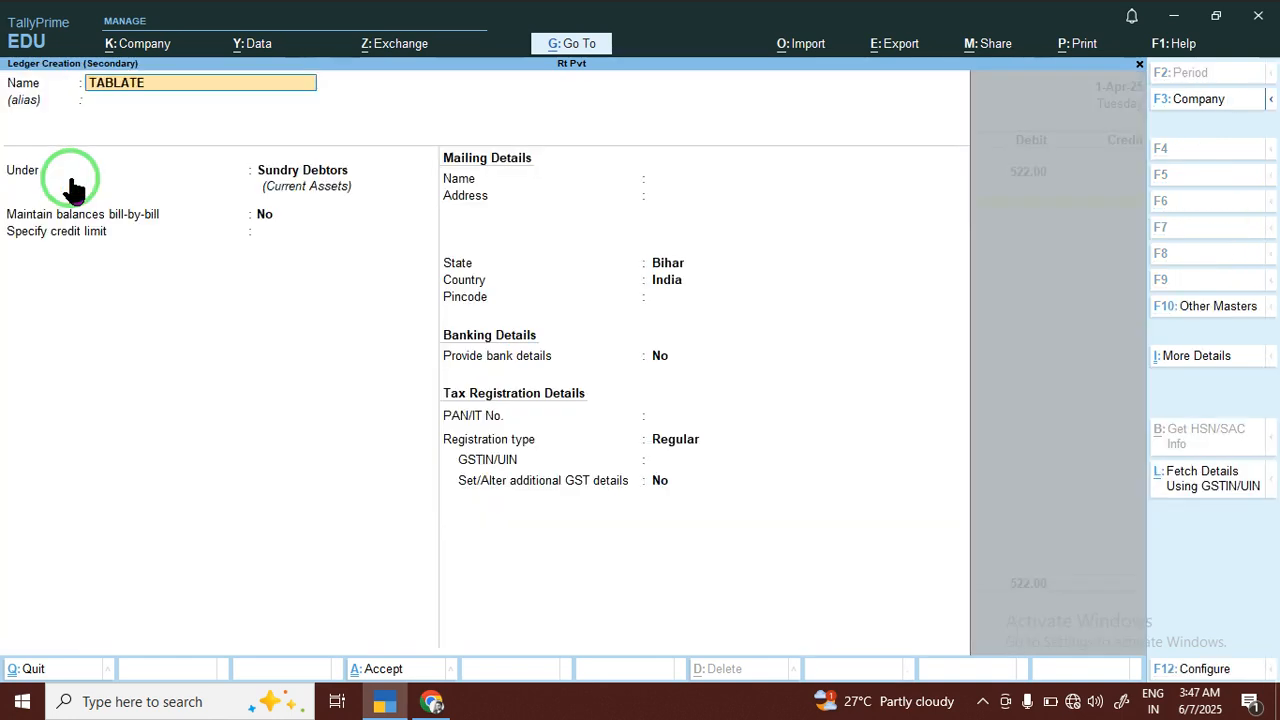
key("Return")
Place the TABLATE ledger under Direct Expenses and save it without bank details
type("SU")
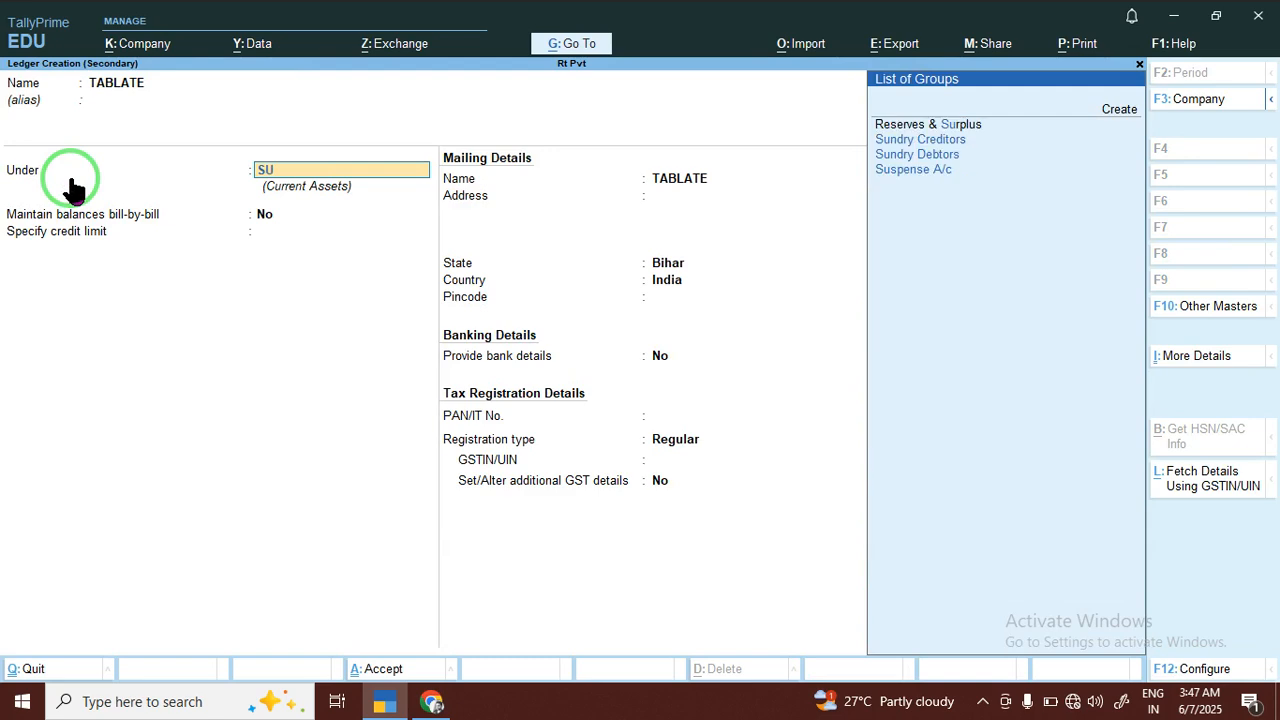
key("BackSpace")
key("BackSpace")
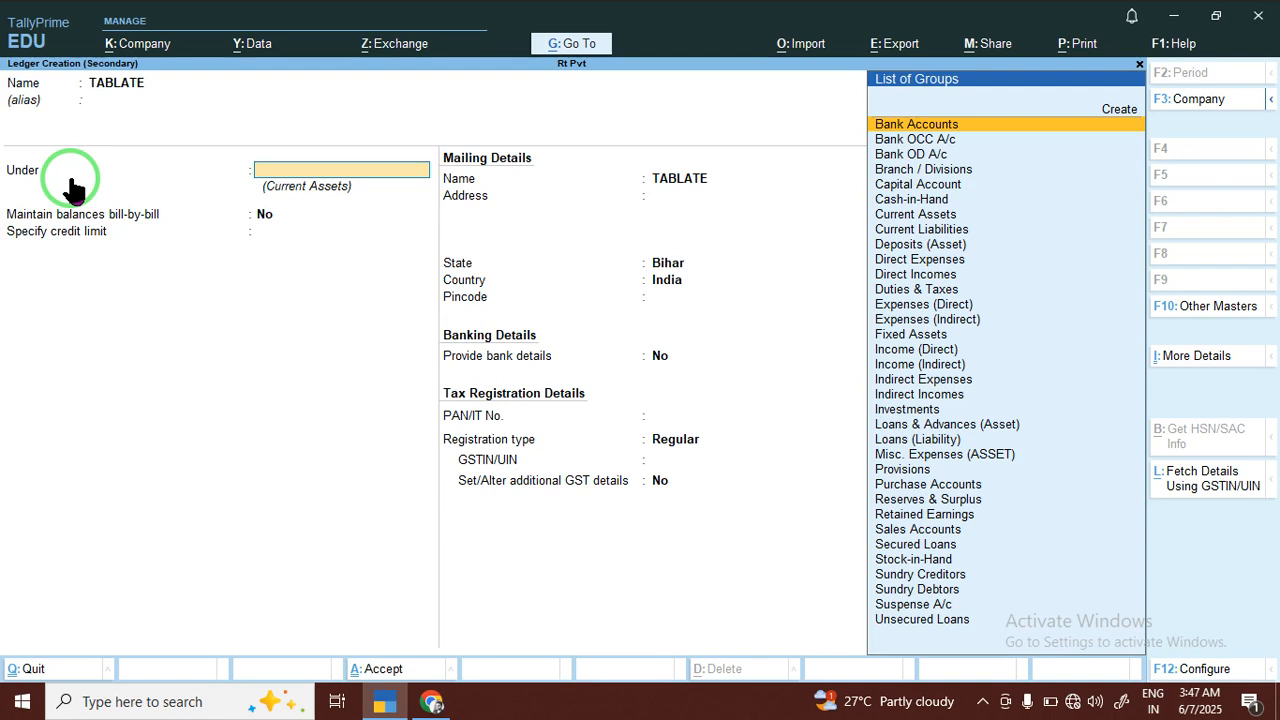
type("DI")
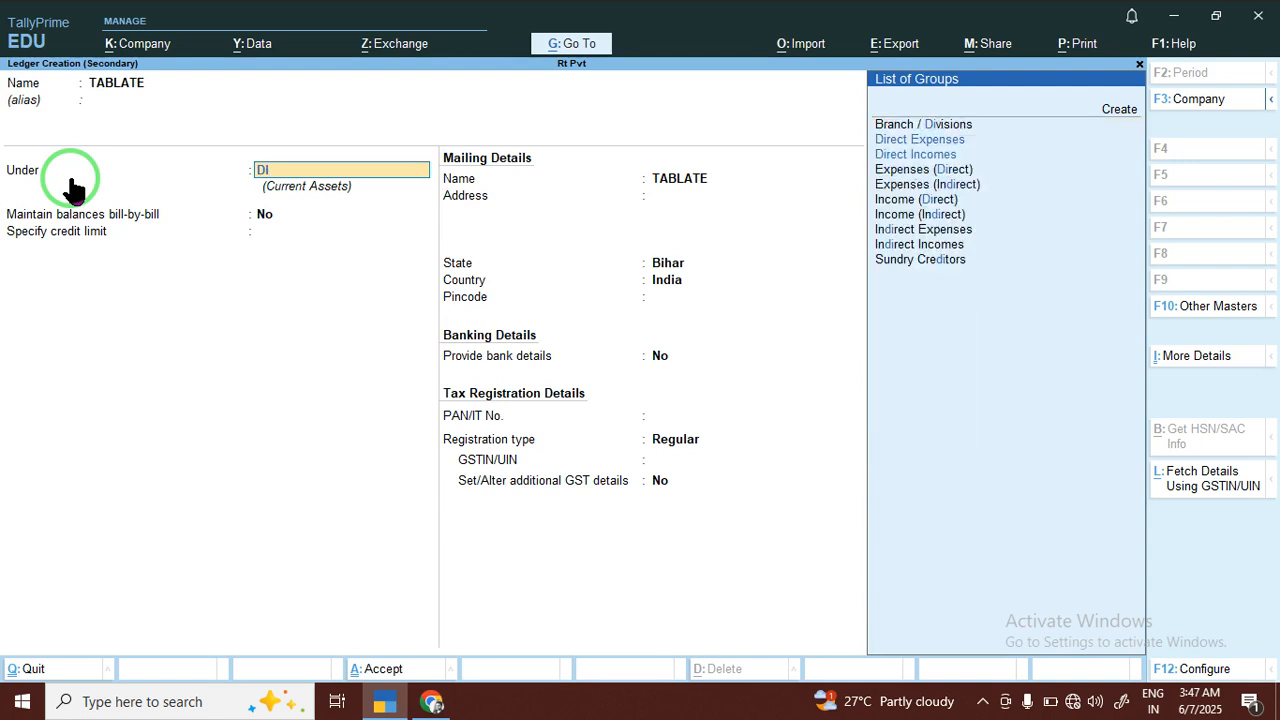
key("Down")
key("Up")
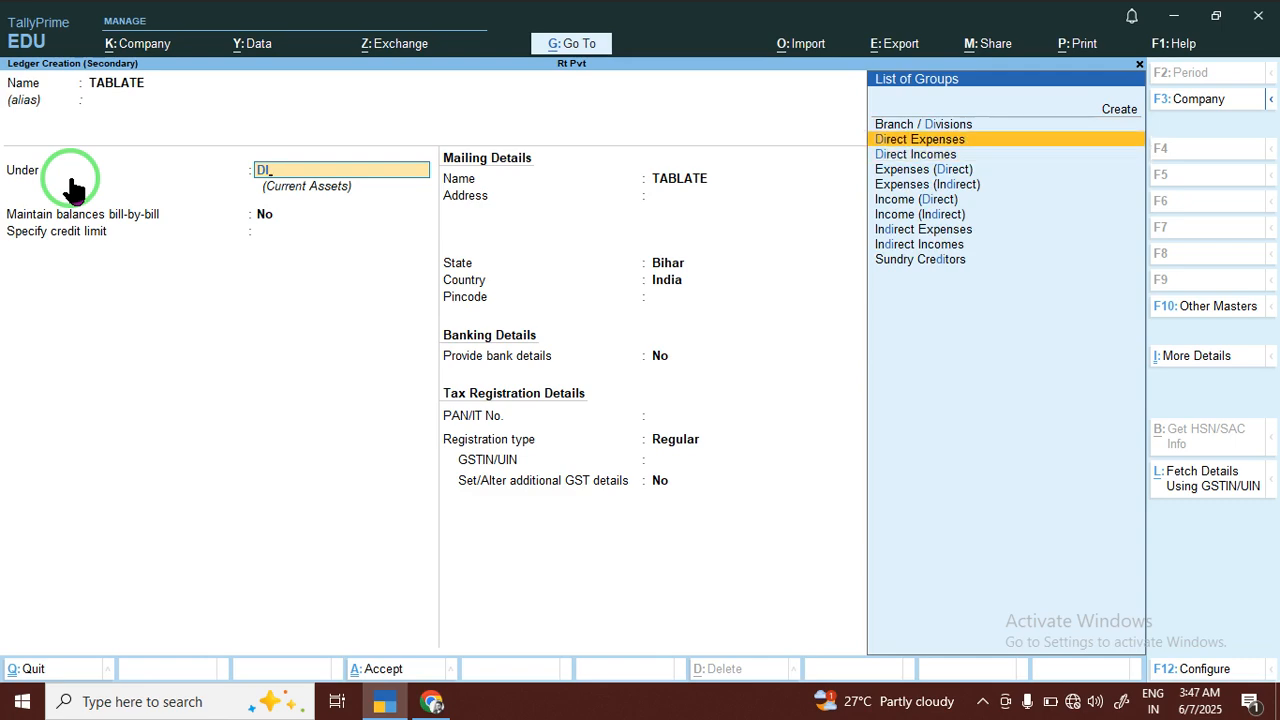
key("Return")
key("Return")
key("Return")
key("Return")
key("Return")
key("Return")
key("Return")
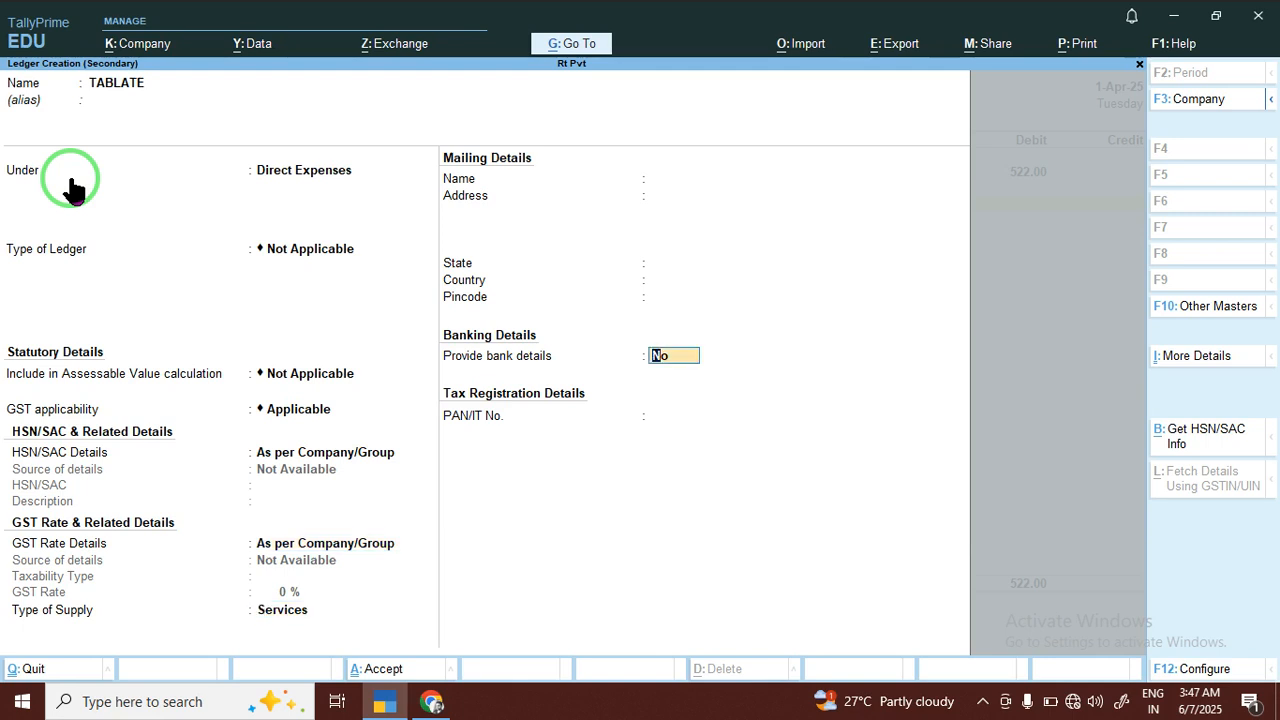
key("Return")
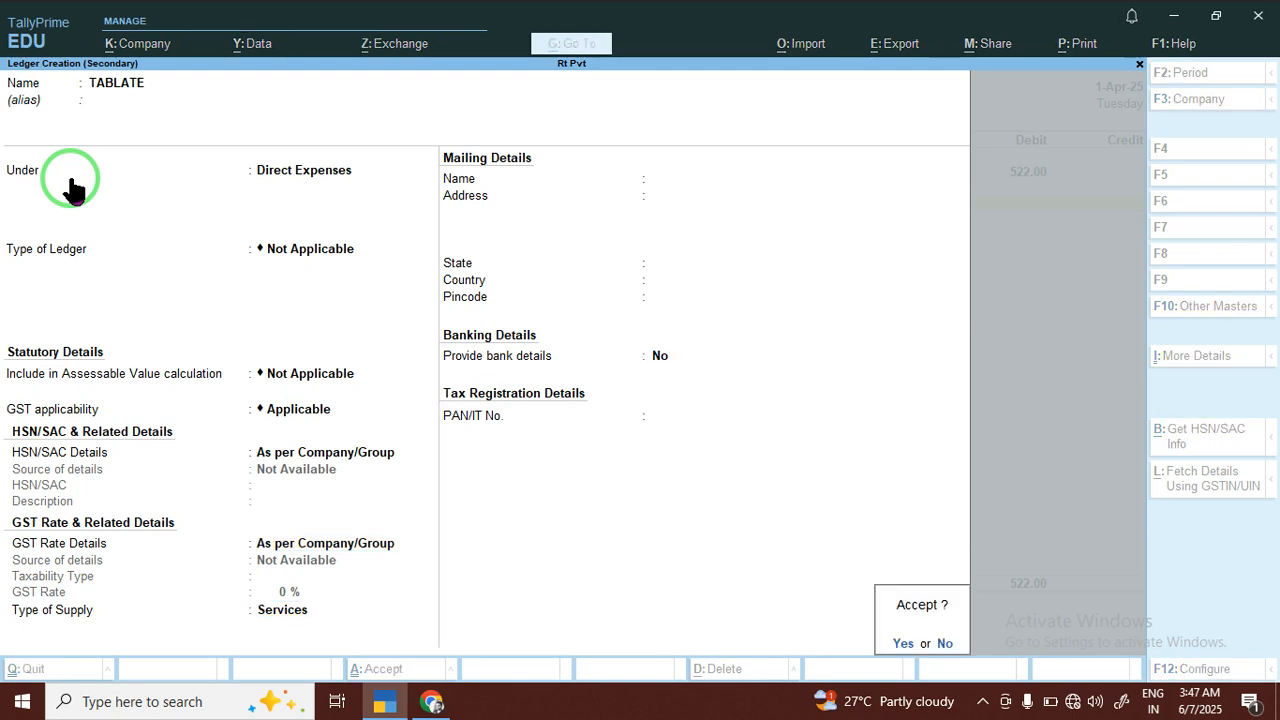
key("Return")
key("Return")
key("Return")
key("Return")
key("Return")
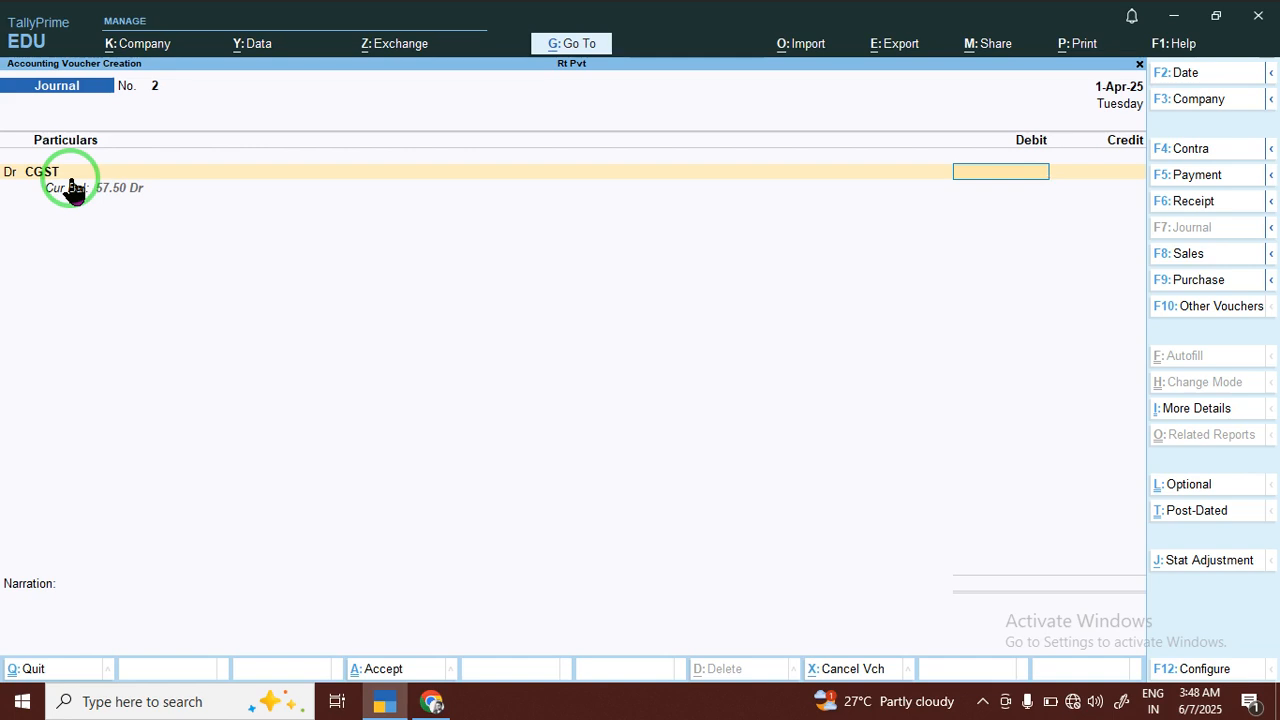
Switch to a receipt voucher and start a new ledger named BARODA INFO TECH for its credit line
key("ctrl+n")
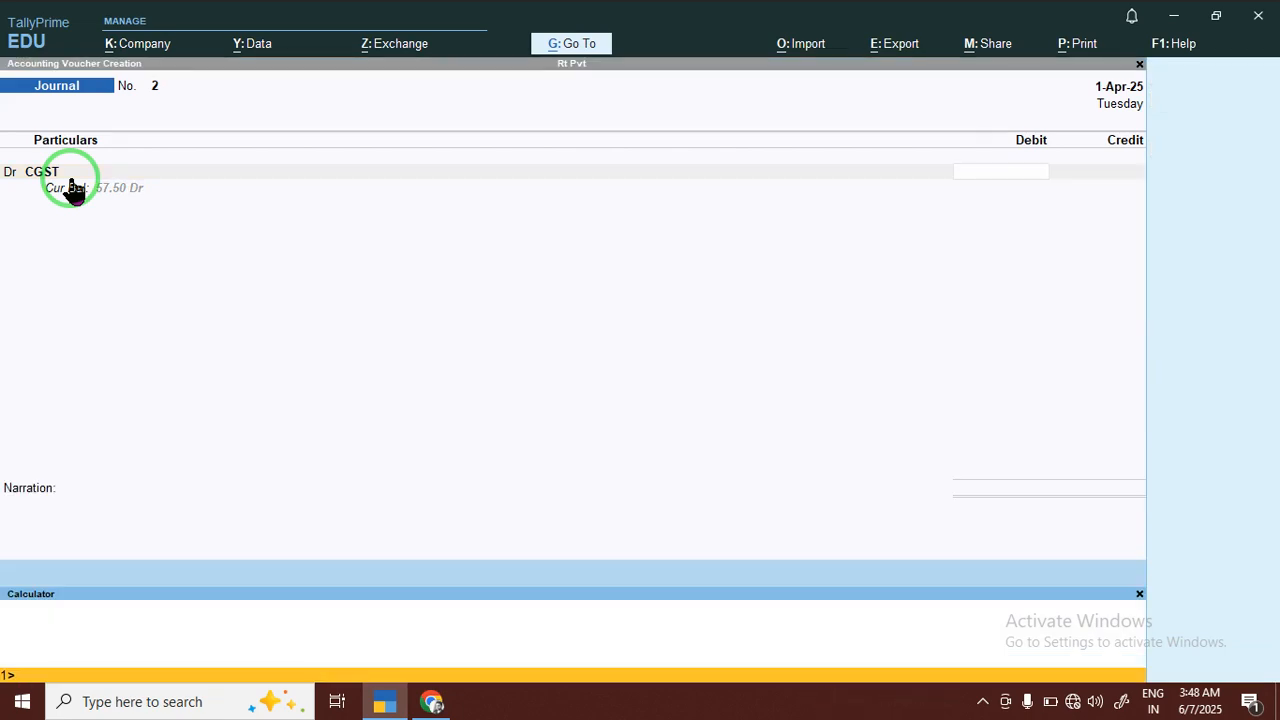
left_click(72, 190)
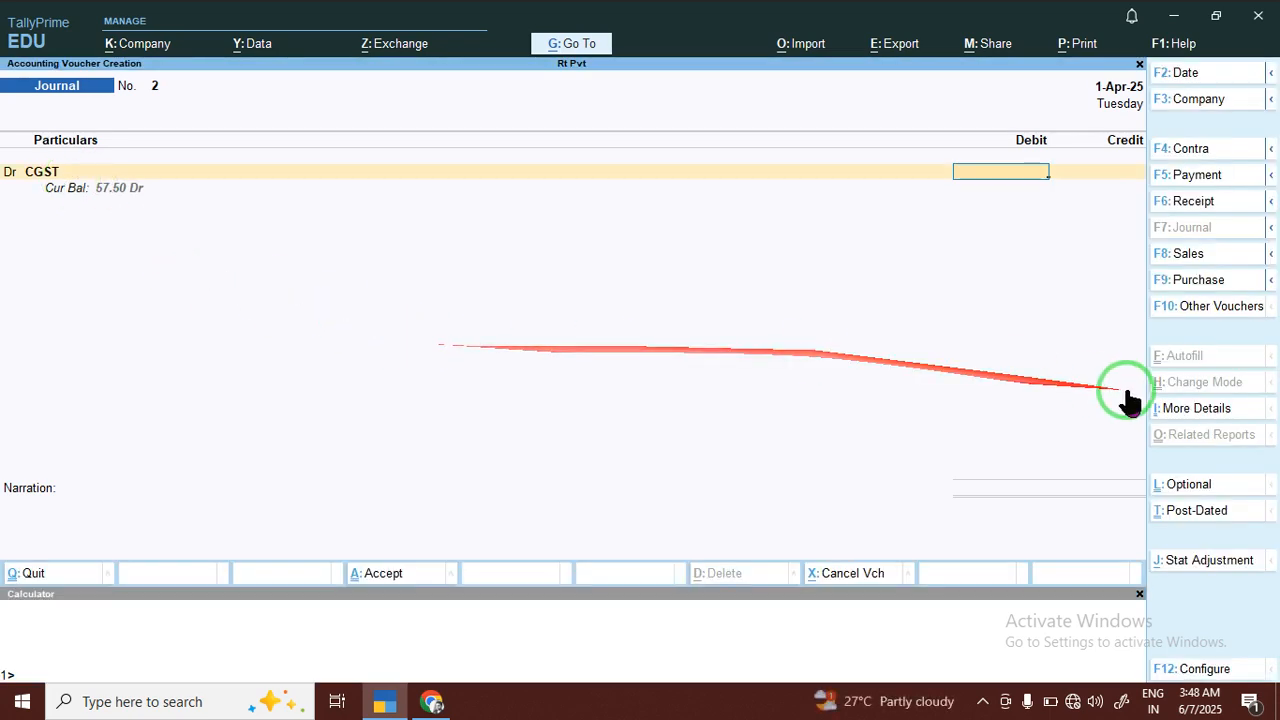
left_click(1183, 203)
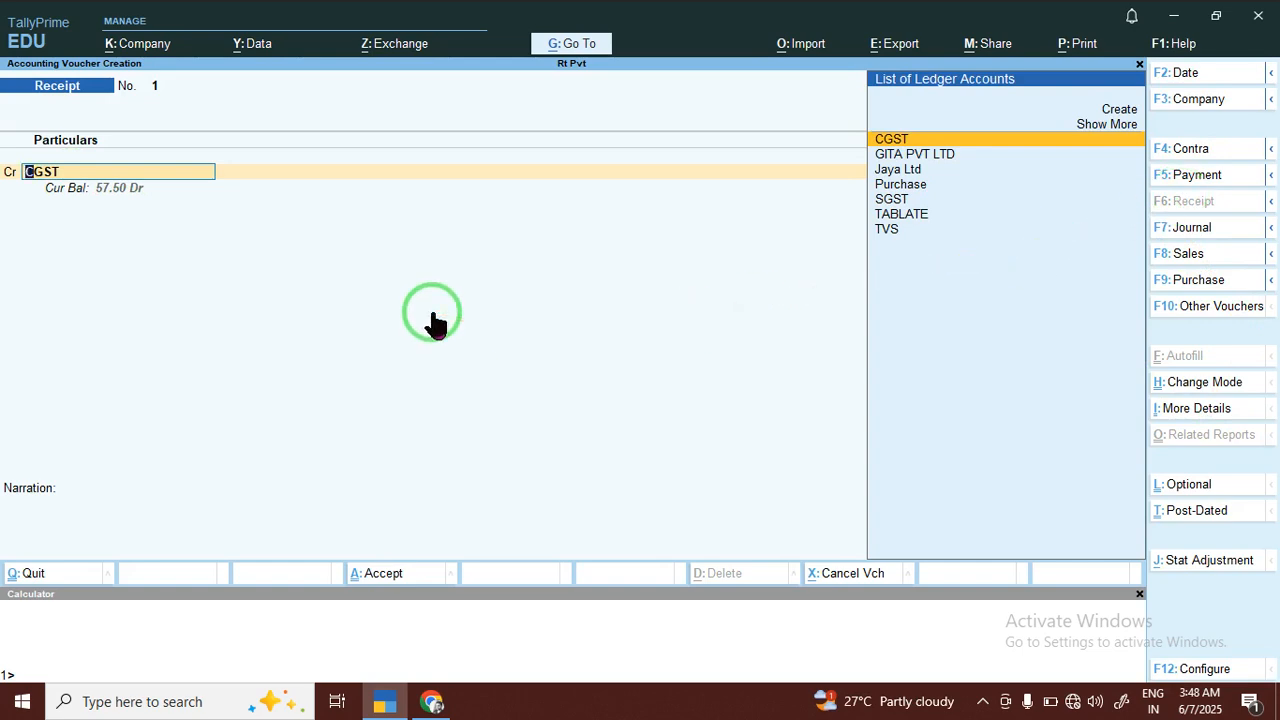
key("alt+c")
type("BARODA INF")
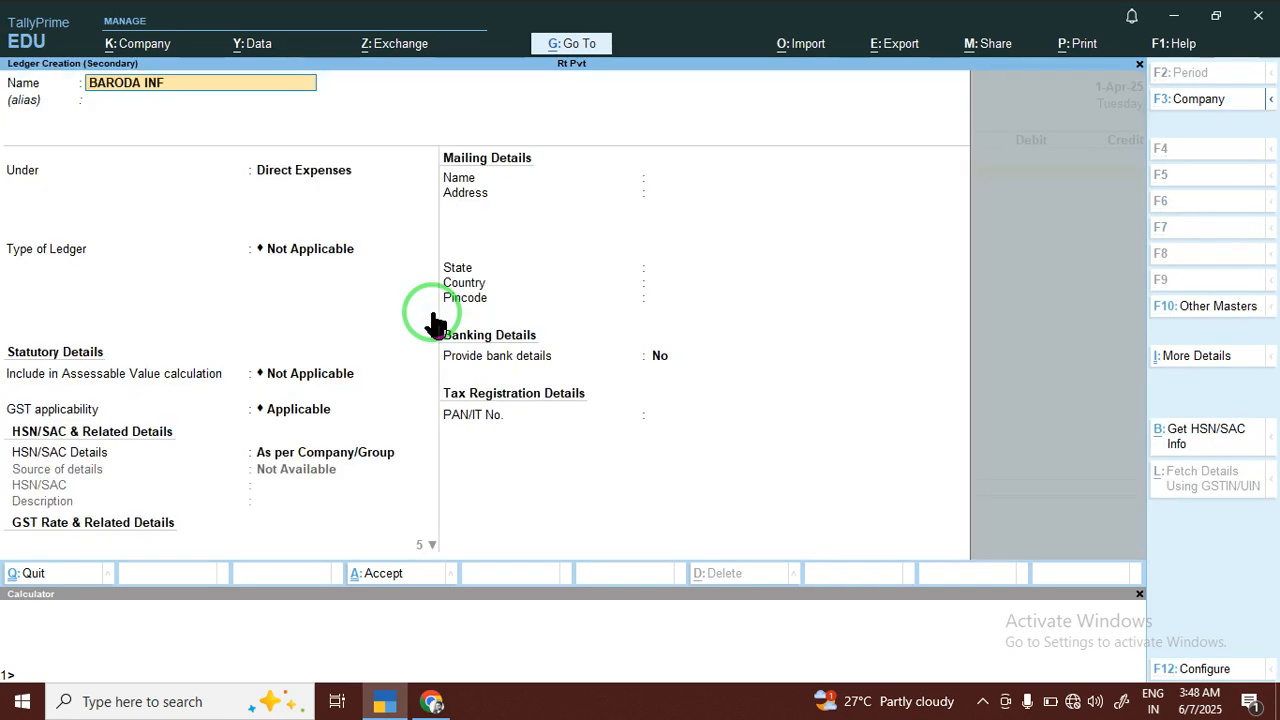
type("O TECH")
key("Return")
key("Return")
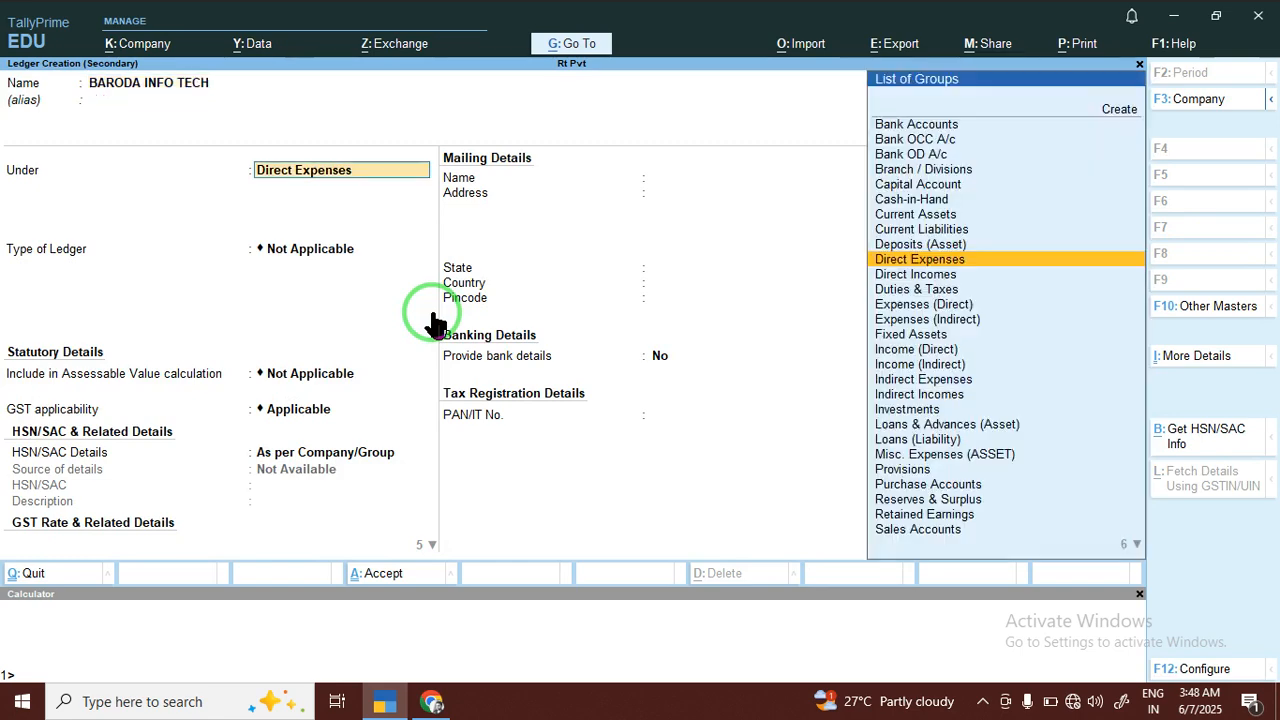
Place the BARODA INFO TECH ledger under Bank Accounts and save it with the default bank configuration and no GSTIN
type("BA")
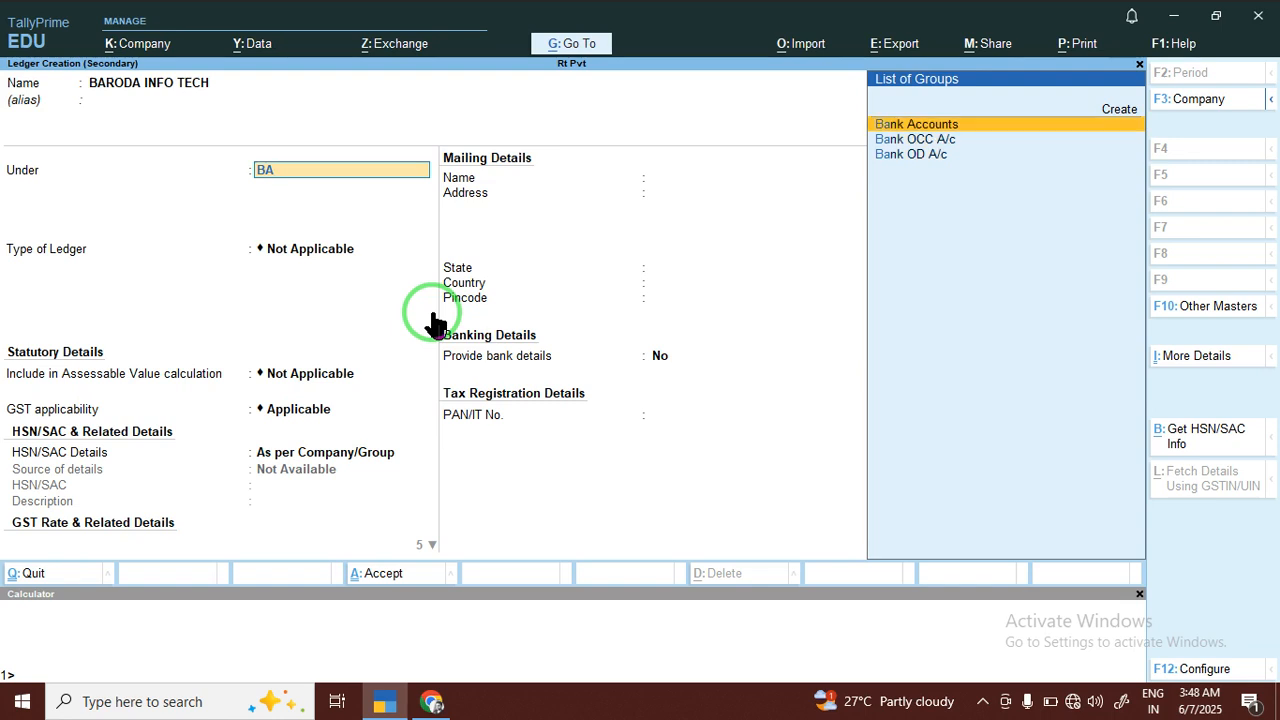
key("Return")
key("Return")
key("Return")
key("Return")
key("Return")
key("Return")
key("Return")
key("Return")
key("Return")
key("Return")
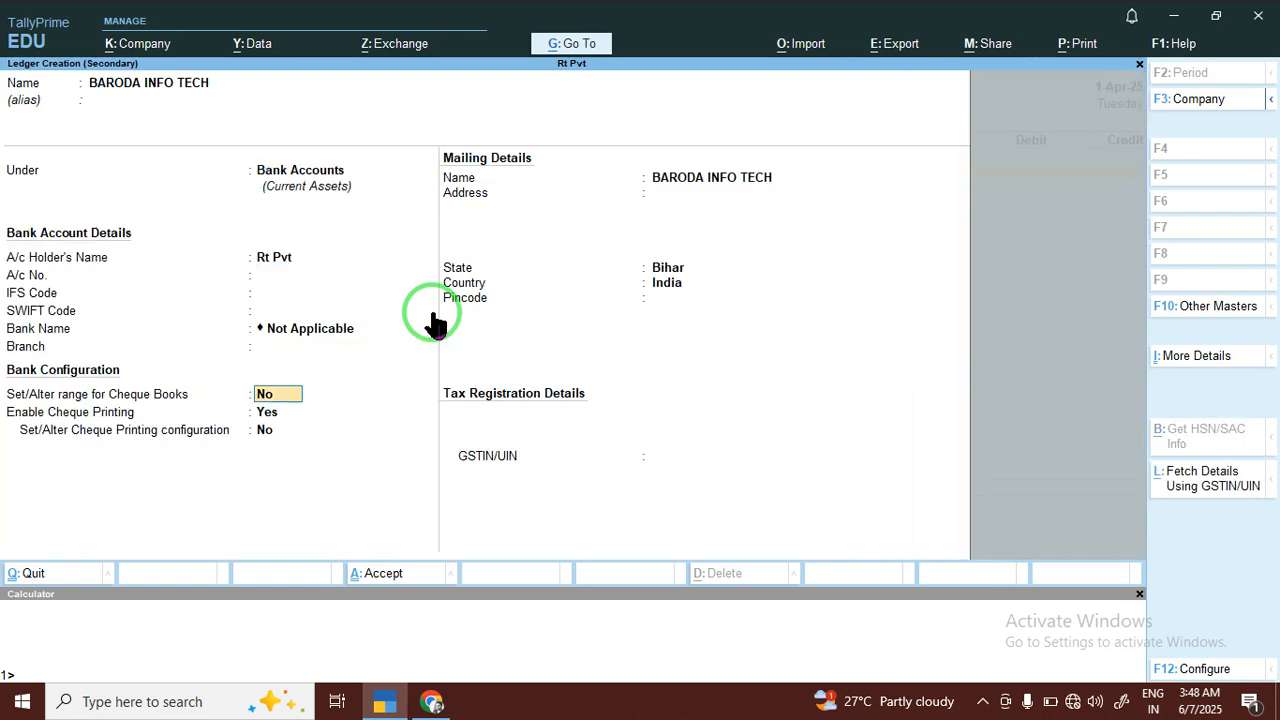
key("Return")
key("Return")
key("Return")
key("Return")
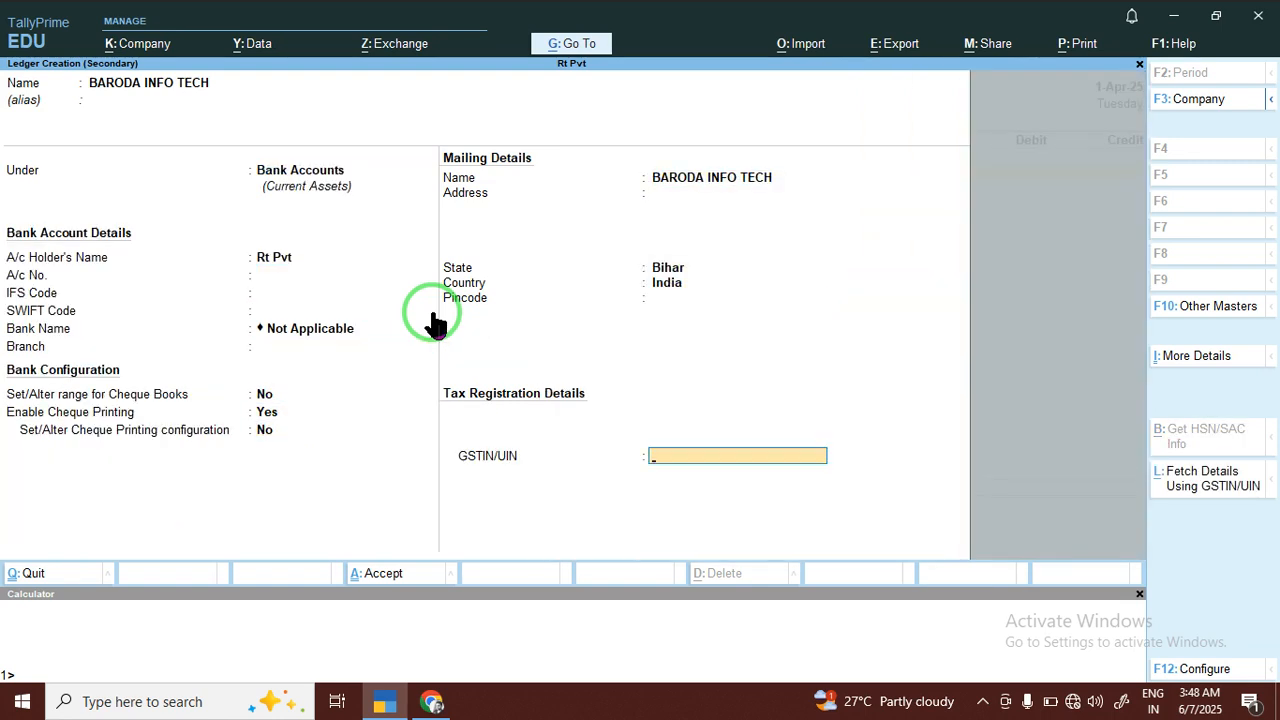
key("Return")
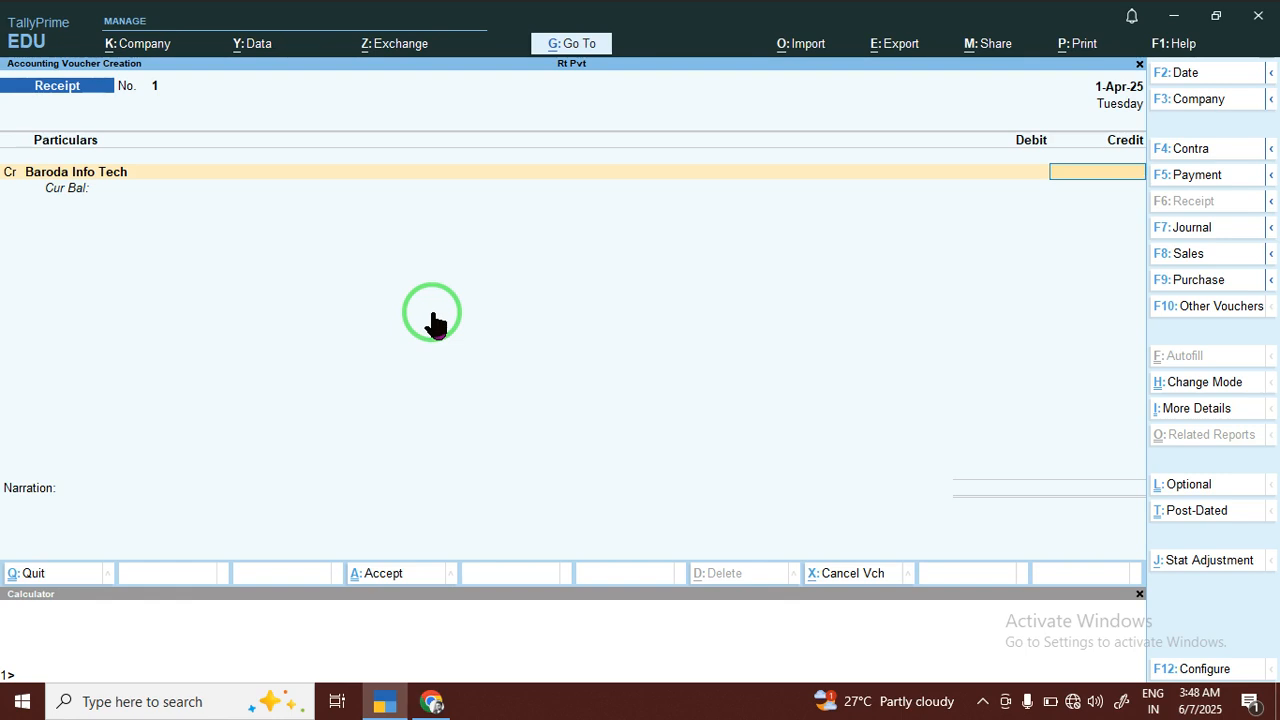
Close the calculator and credit Baroda Info Tech with 56,222.00 by cheque, leaving the instrument number blank
left_click(1140, 596)
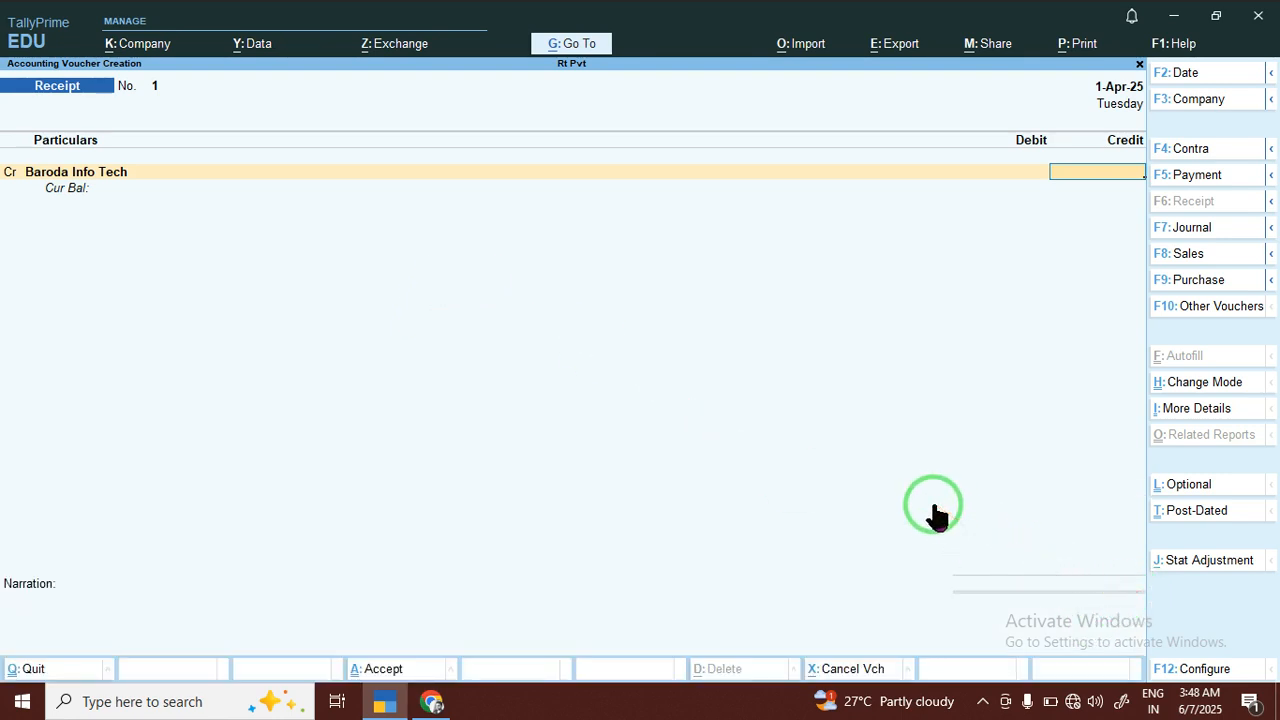
type("56222")
key("Return")
key("Return")
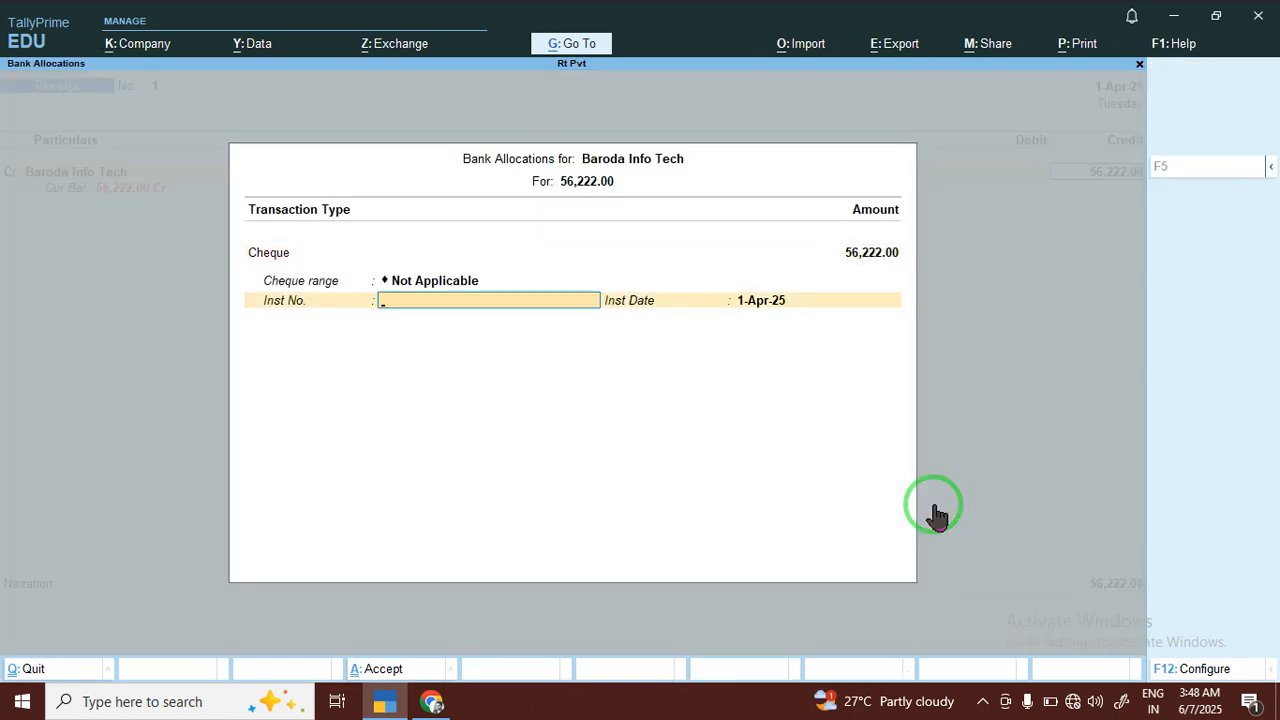
key("Return")
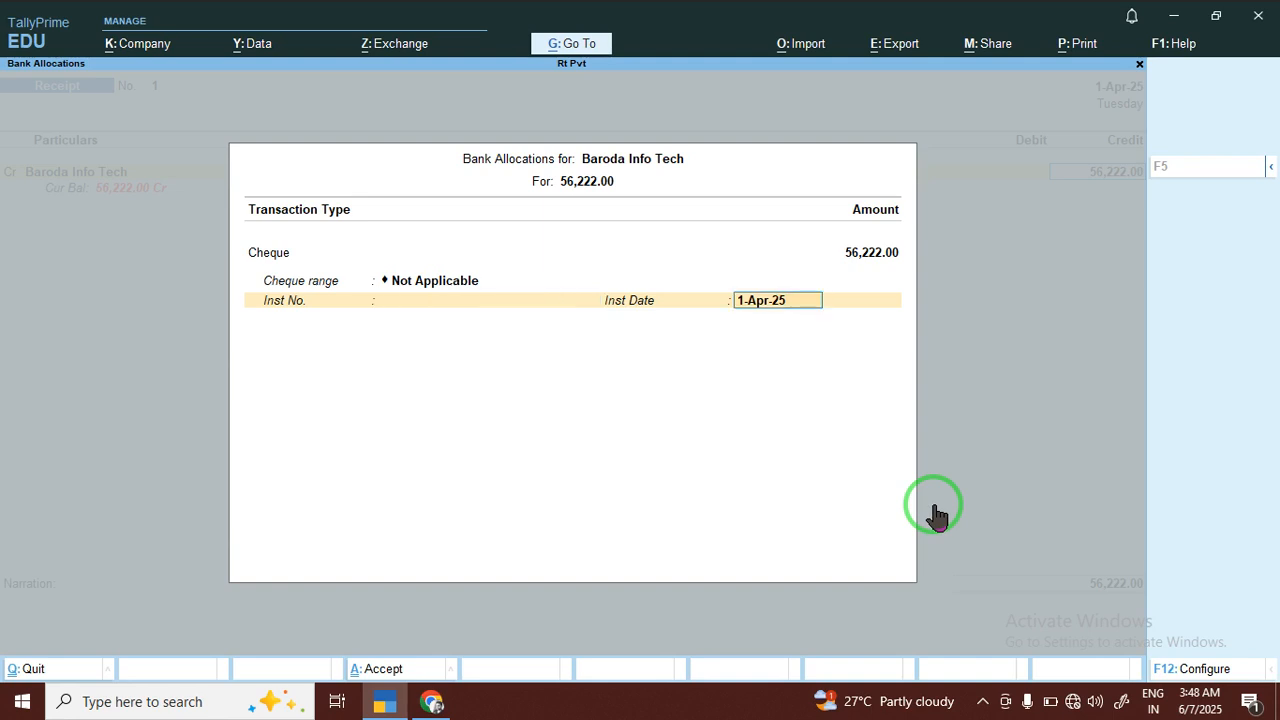
key("Return")
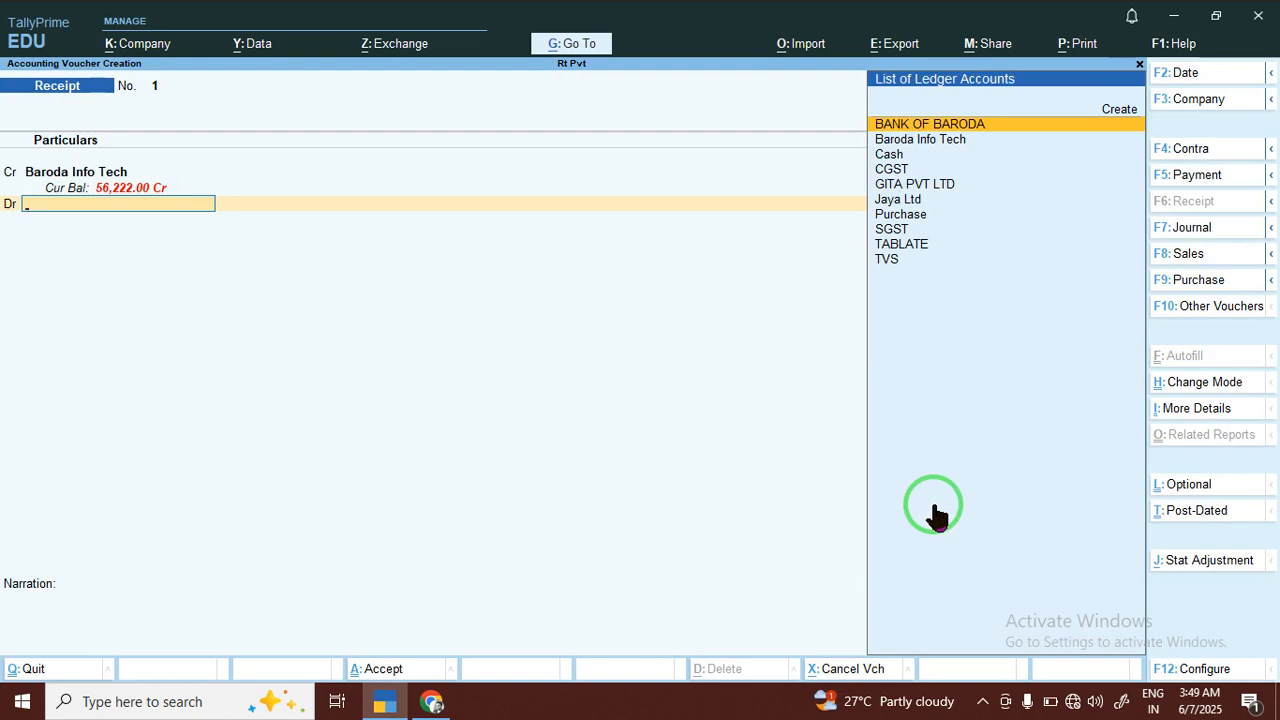
Debit BANK OF BARODA with 56,222.00 as Cheque/DD, leaving the instrument number blank
key("Return")
key("Return")
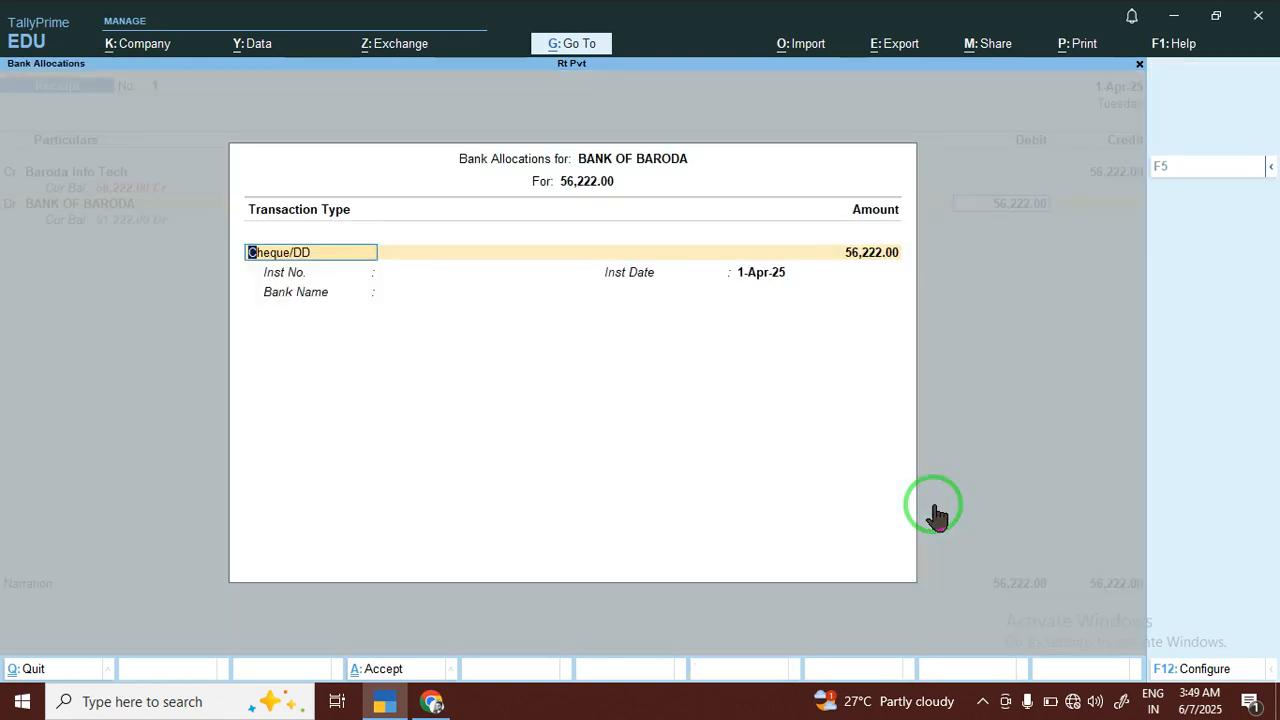
key("Return")
key("Return")
key("Return")
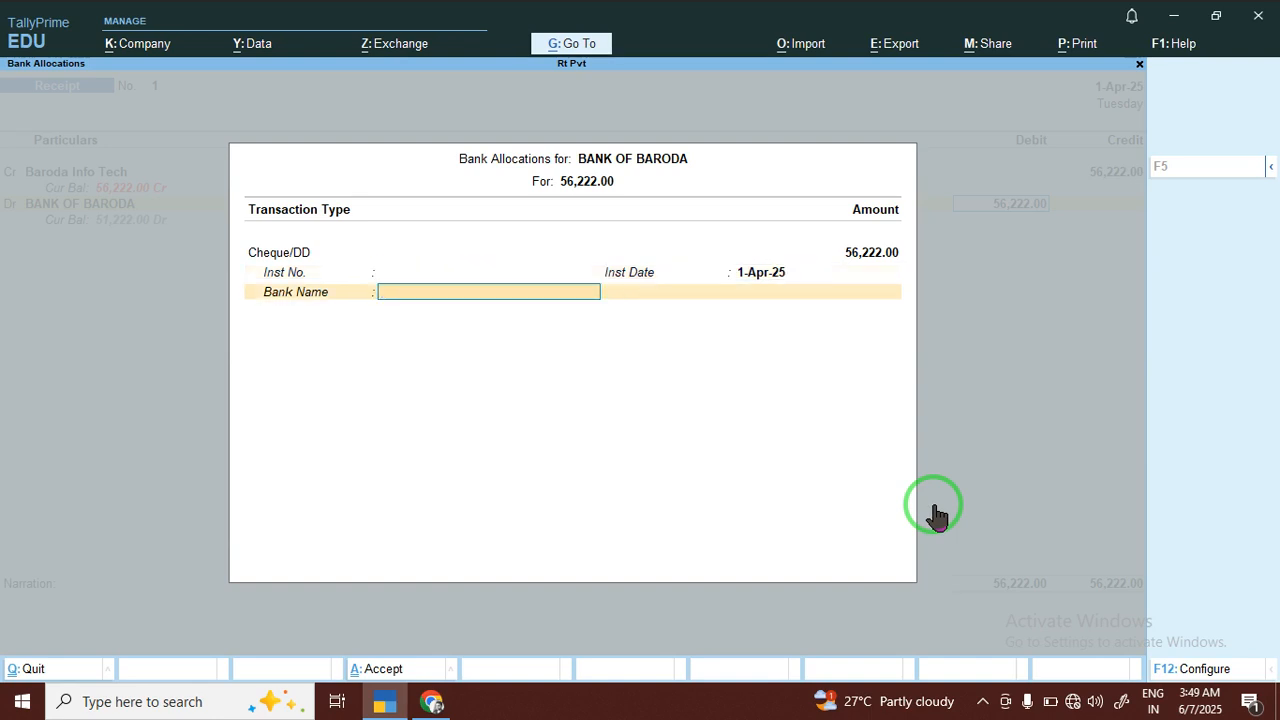
Specify Axix bank of india as the cheque's bank name and save the receipt voucher without a narration
type("A")
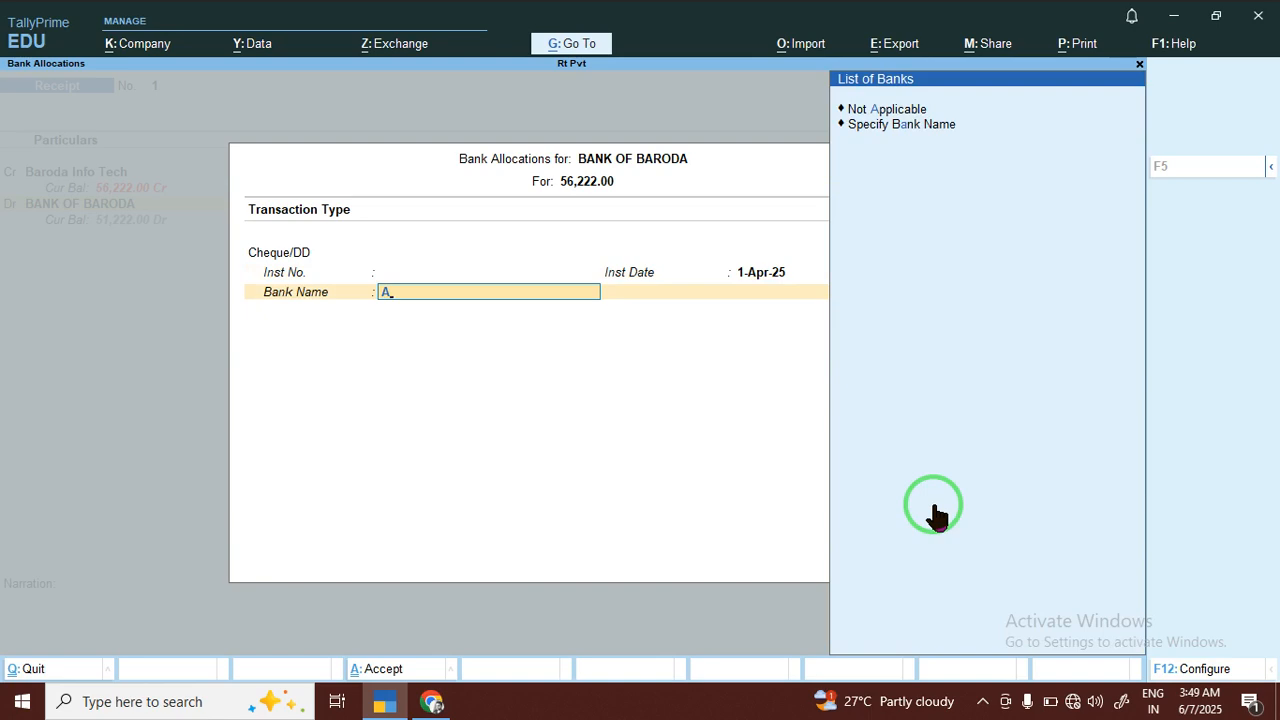
key("Return")
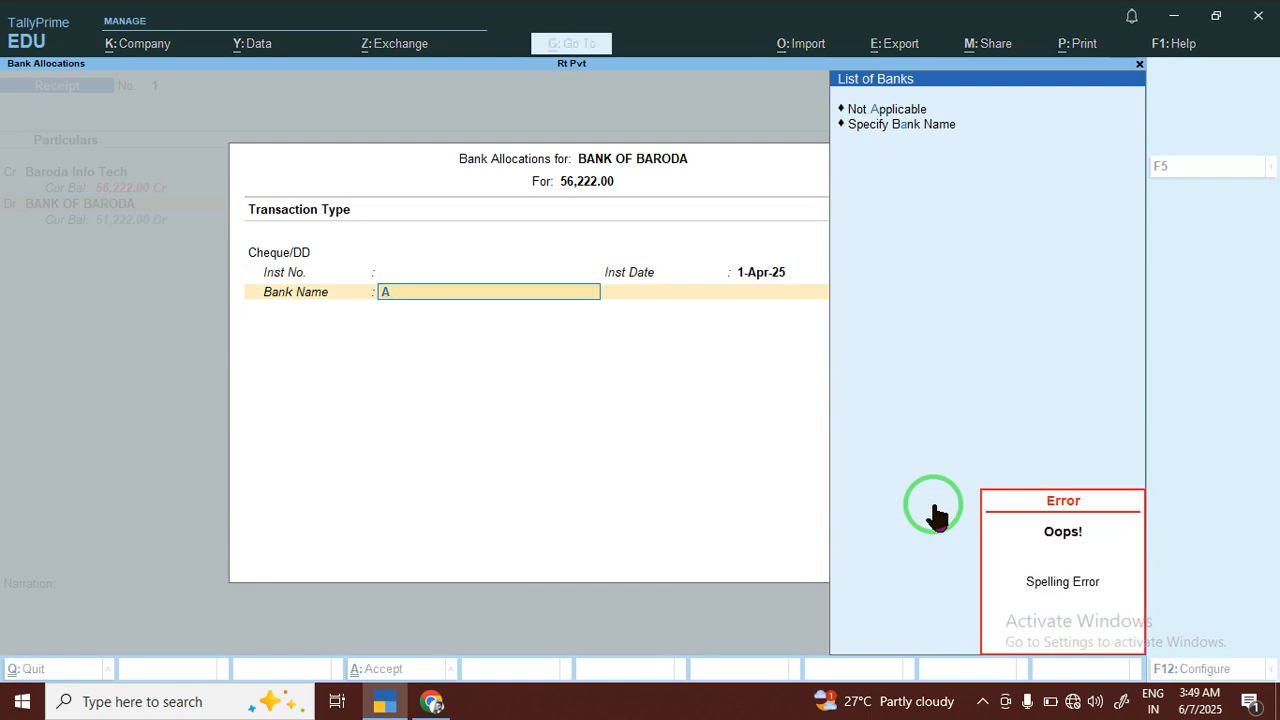
key("Return")
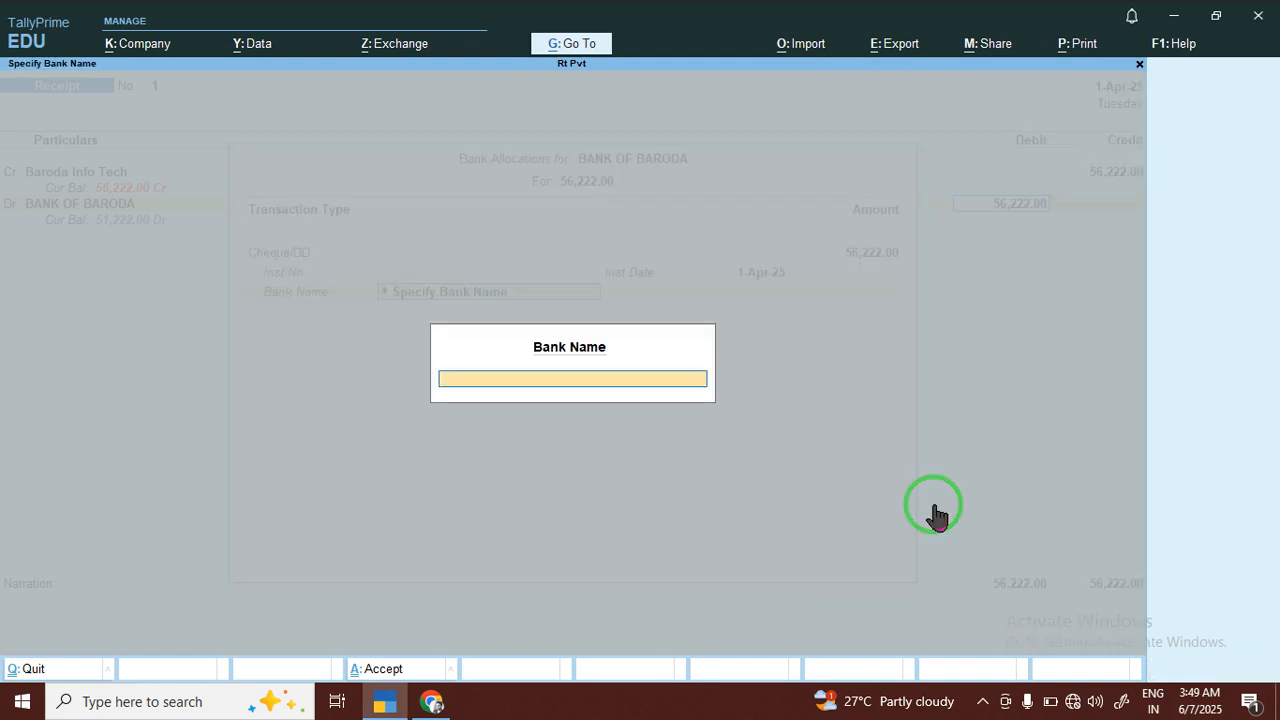
type("S")
key("BackSpace")
type("Sb")
key("BackSpace")
key("BackSpace")
type("Axix Bank")
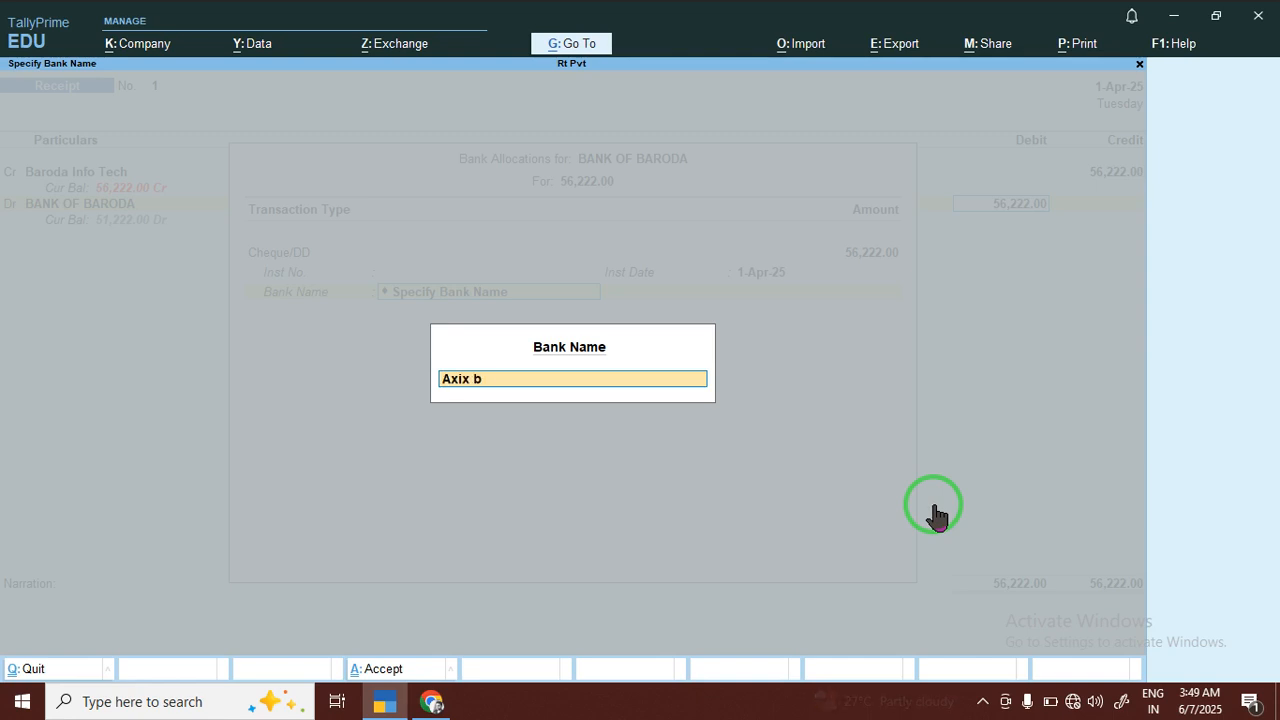
type(" of indi")
key("BackSpace")
key("BackSpace")
type("dia")
key("Return")
key("Return")
key("Return")
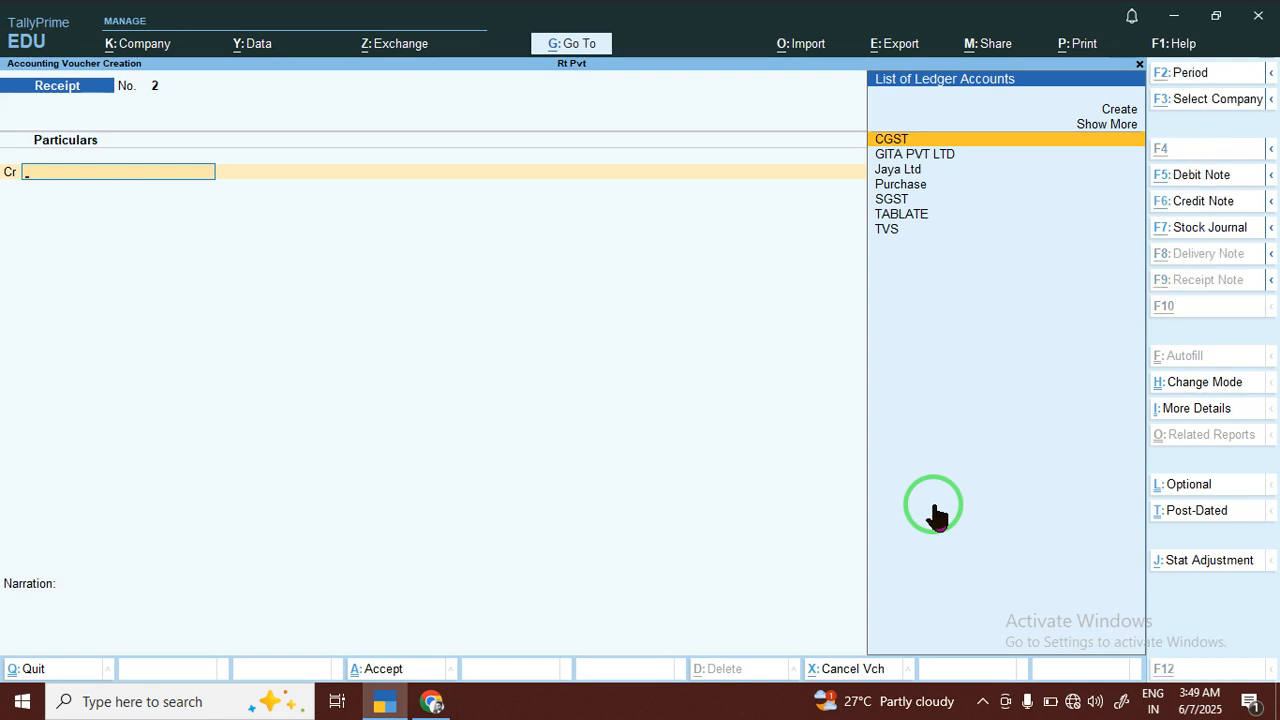
Start a new ledger for the receipt's credit entry and name it Rudra Info Tech, leaving the alias blank
key("alt+c")
type("Rudra")
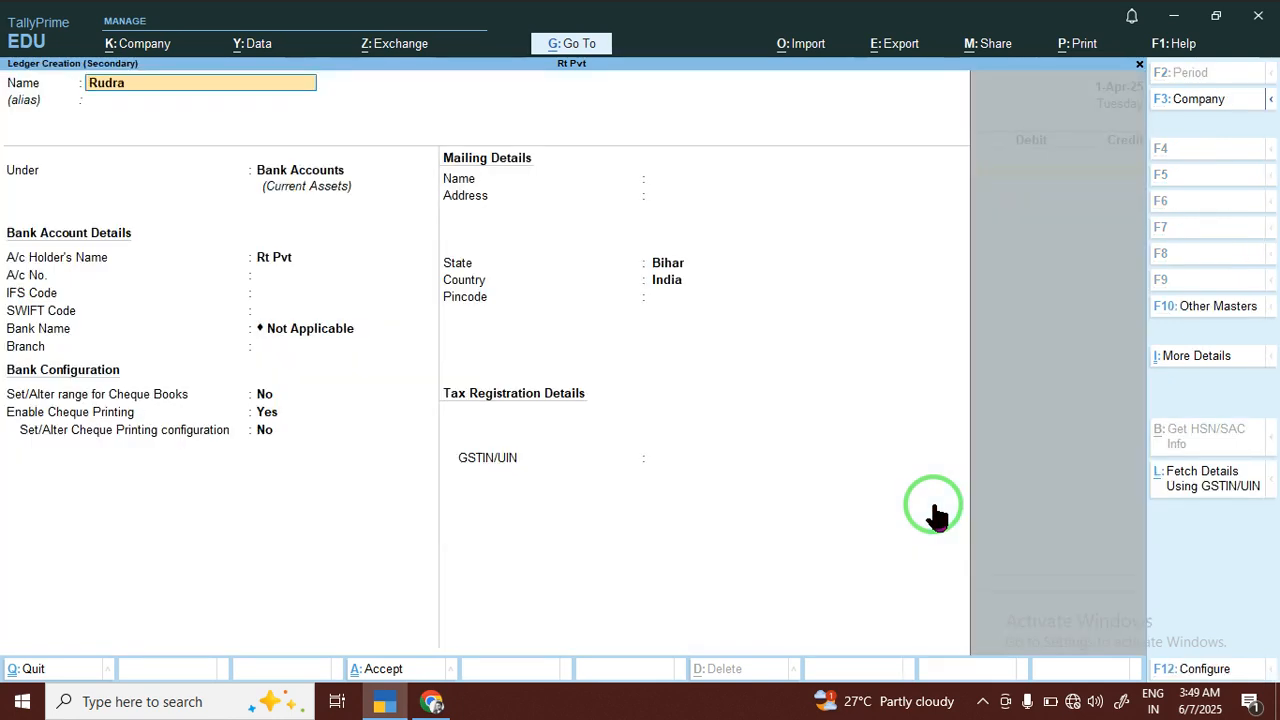
type(" Info tech")
key("Return")
key("Return")
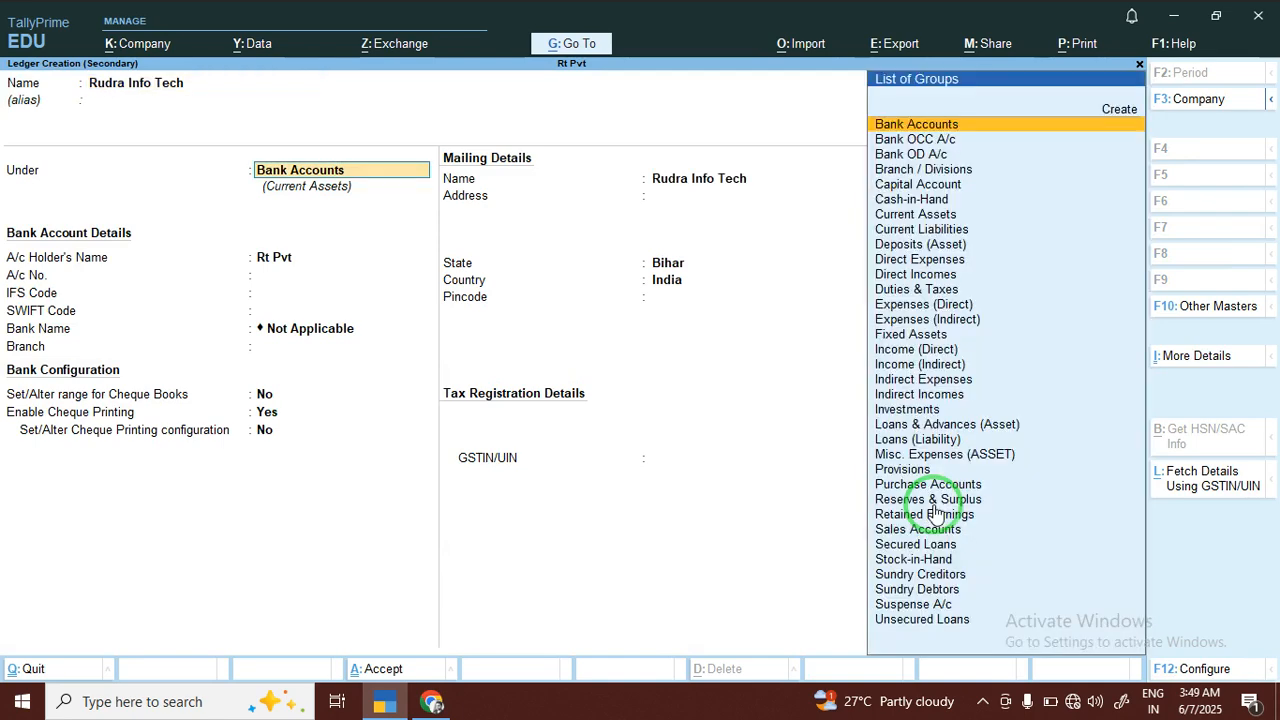
Place the Rudra Info Tech ledger under Sundry Debtors and save it with bill-by-bill off, Regular registration and no GSTIN
type("S")
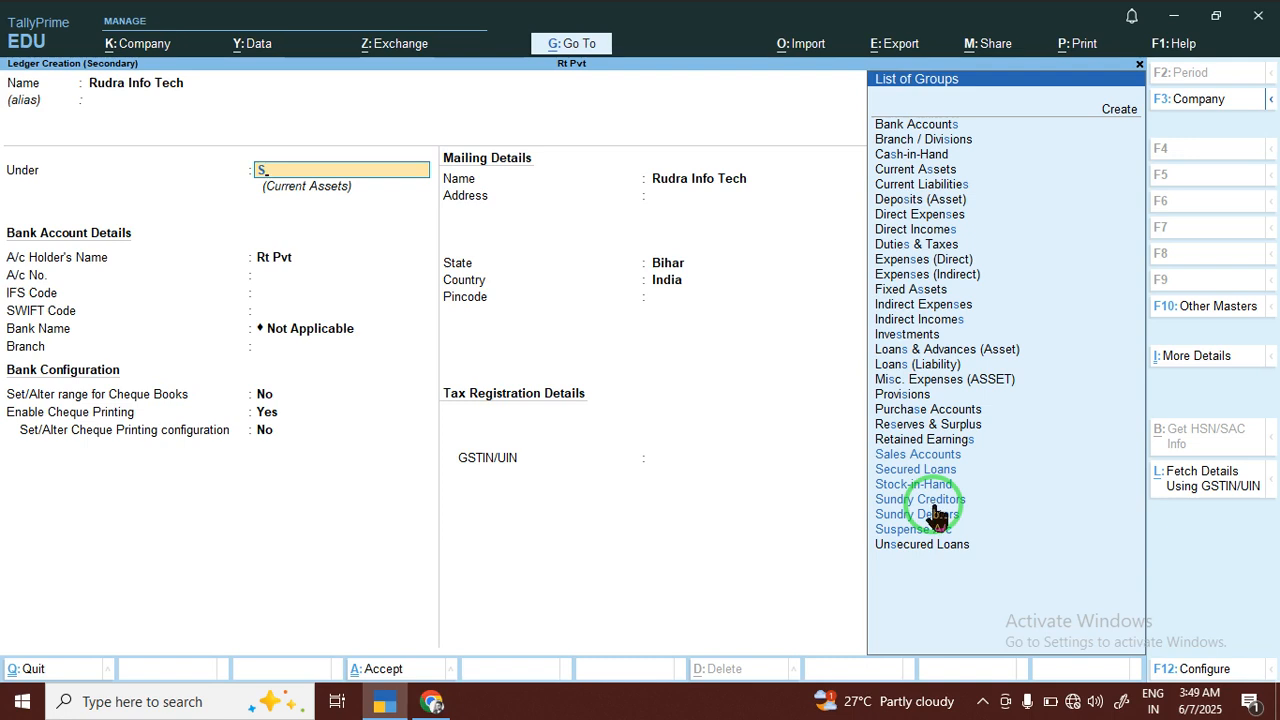
key("Return")
type("u")
key("Up")
key("Up")
key("Return")
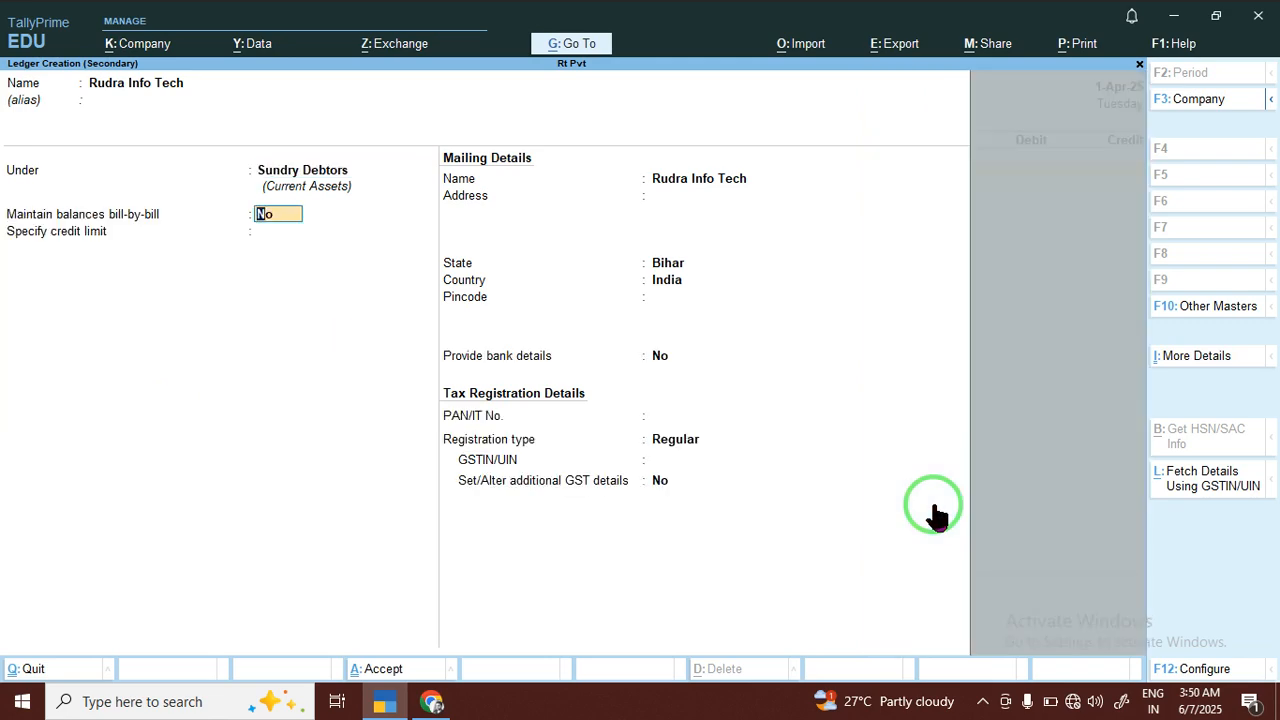
key("Return")
key("Return")
key("Return")
key("Return")
key("Return")
key("Return")
key("Return")
key("Return")
key("Return")
key("Return")
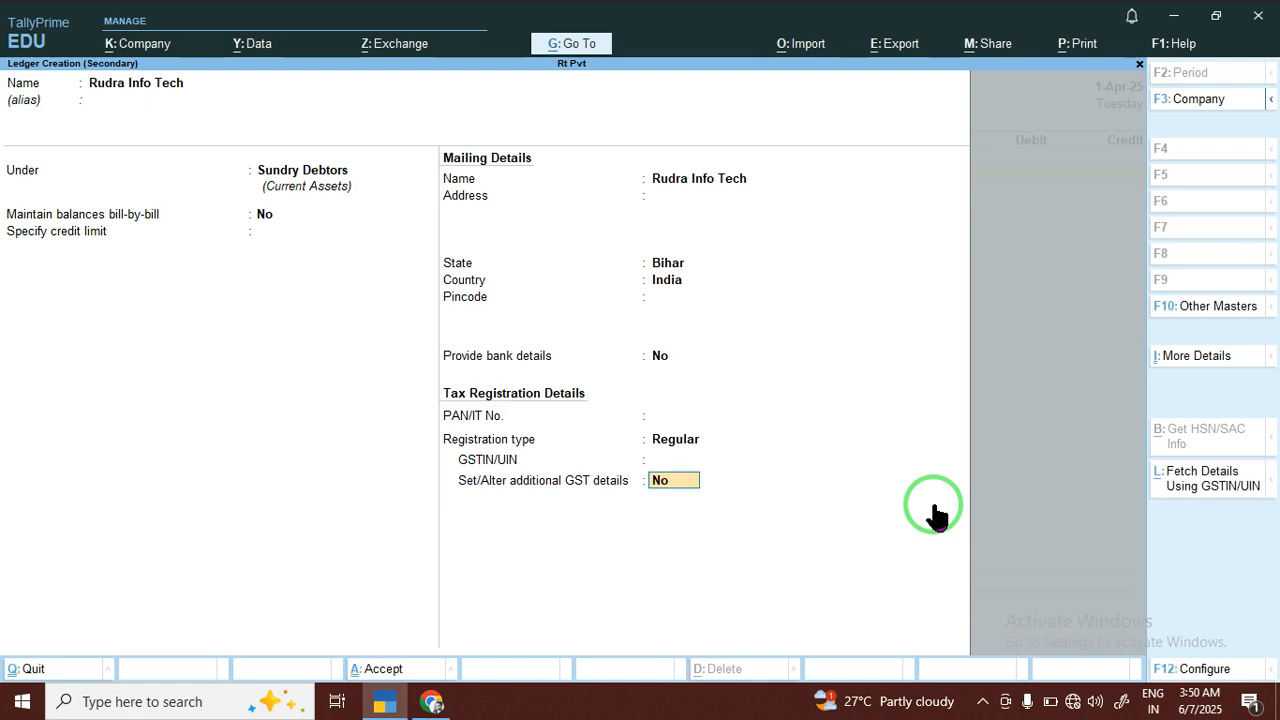
key("Return")
key("Return")
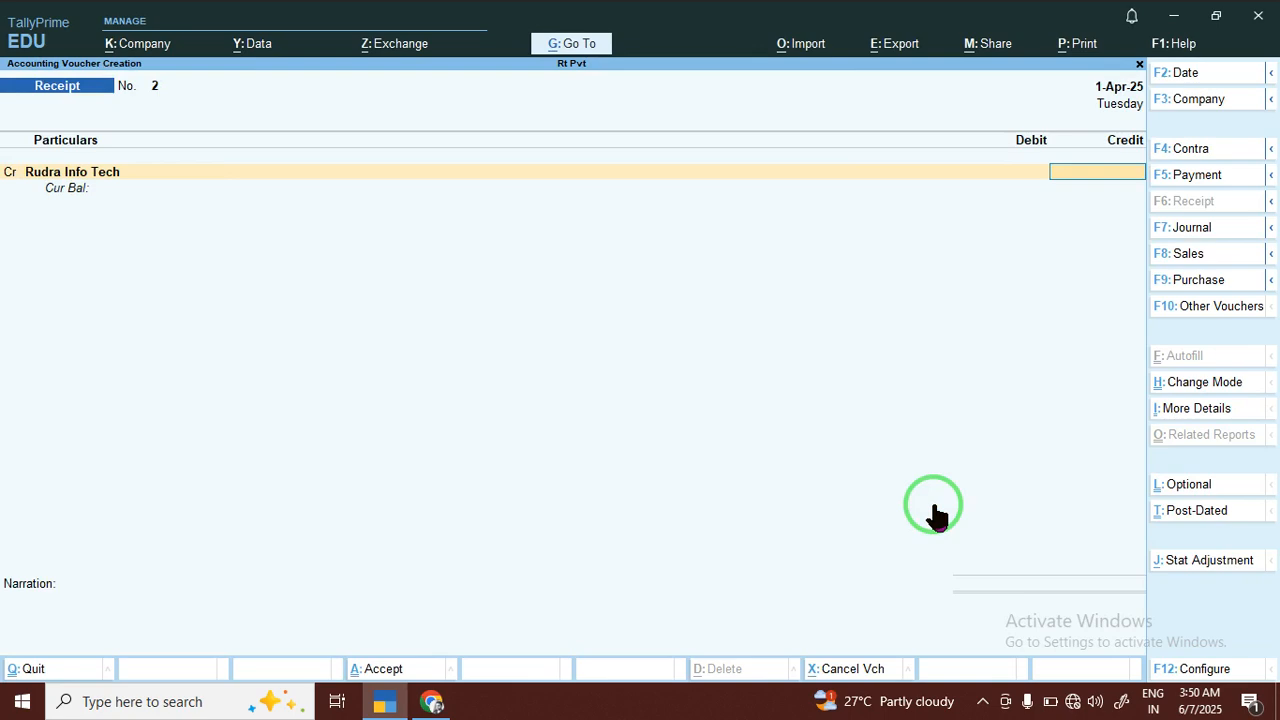
Credit Rudra Info Tech with 12,600.00 in the receipt voucher
type("12600")
key("Return")
Debit BANK OF BARODA with 12,600.00 as Cheque/DD, leaving the instrument number blank
key("d")
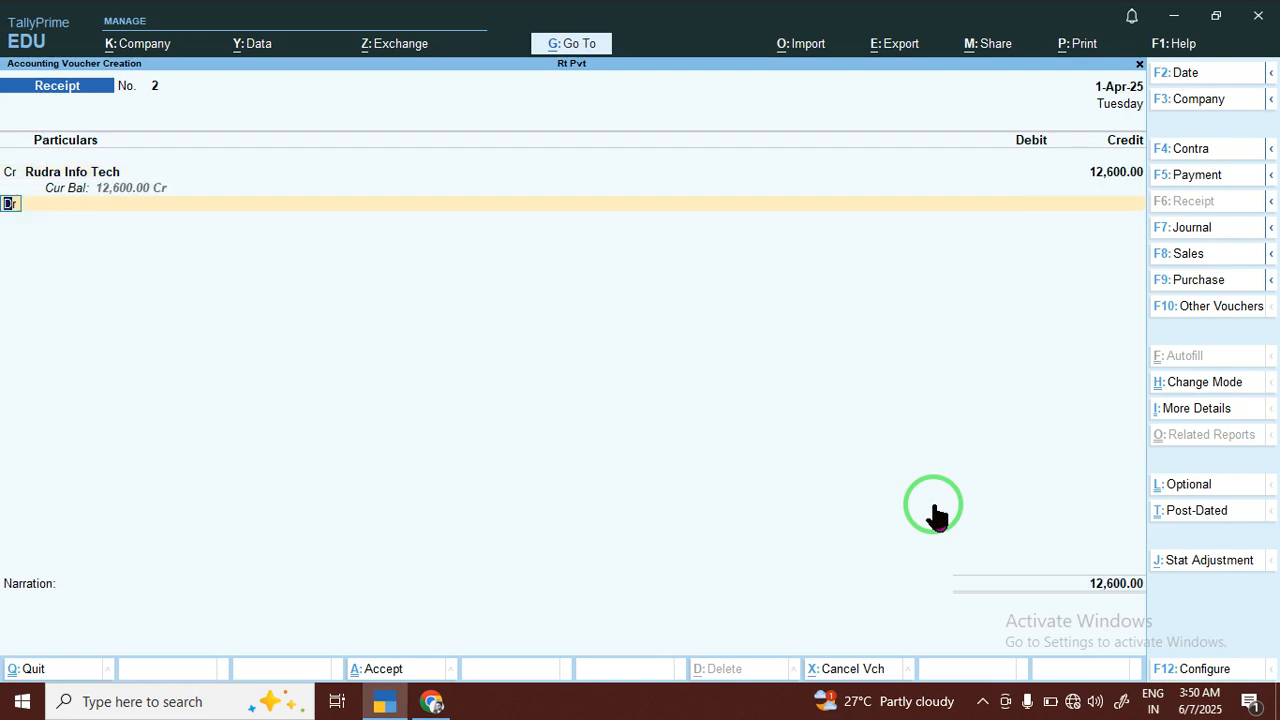
key("Return")
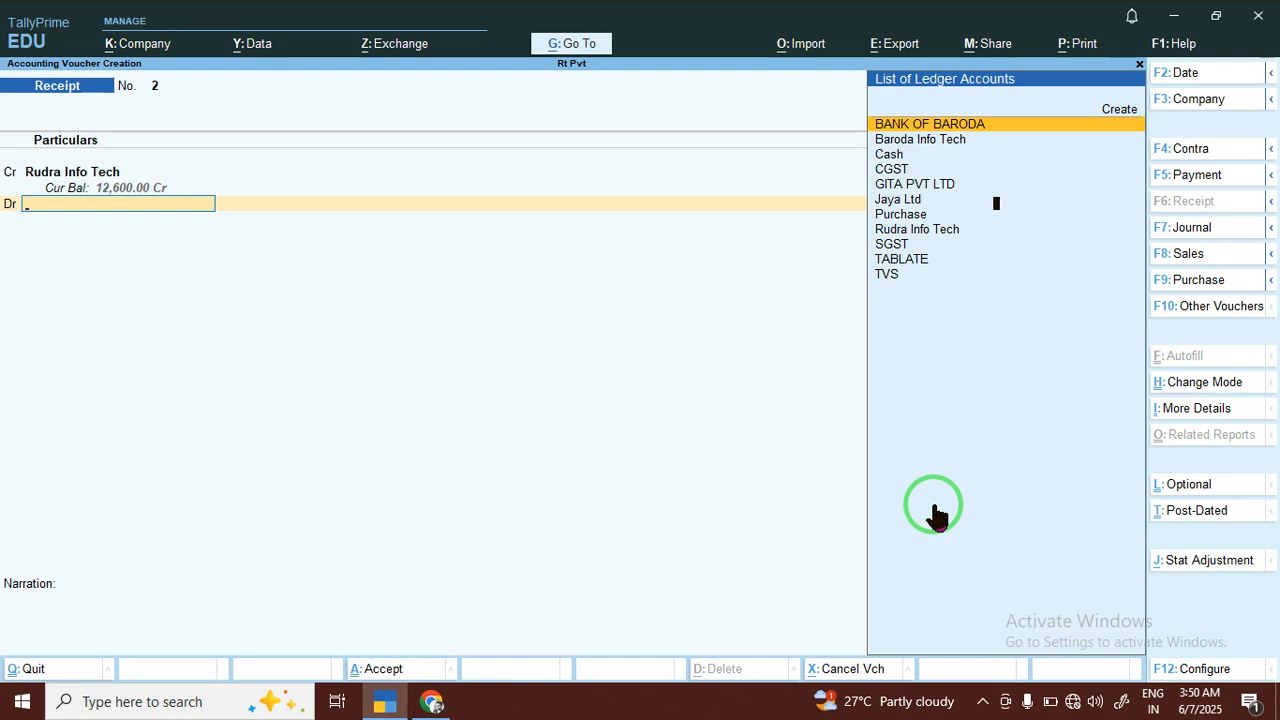
key("Return")
key("Return")
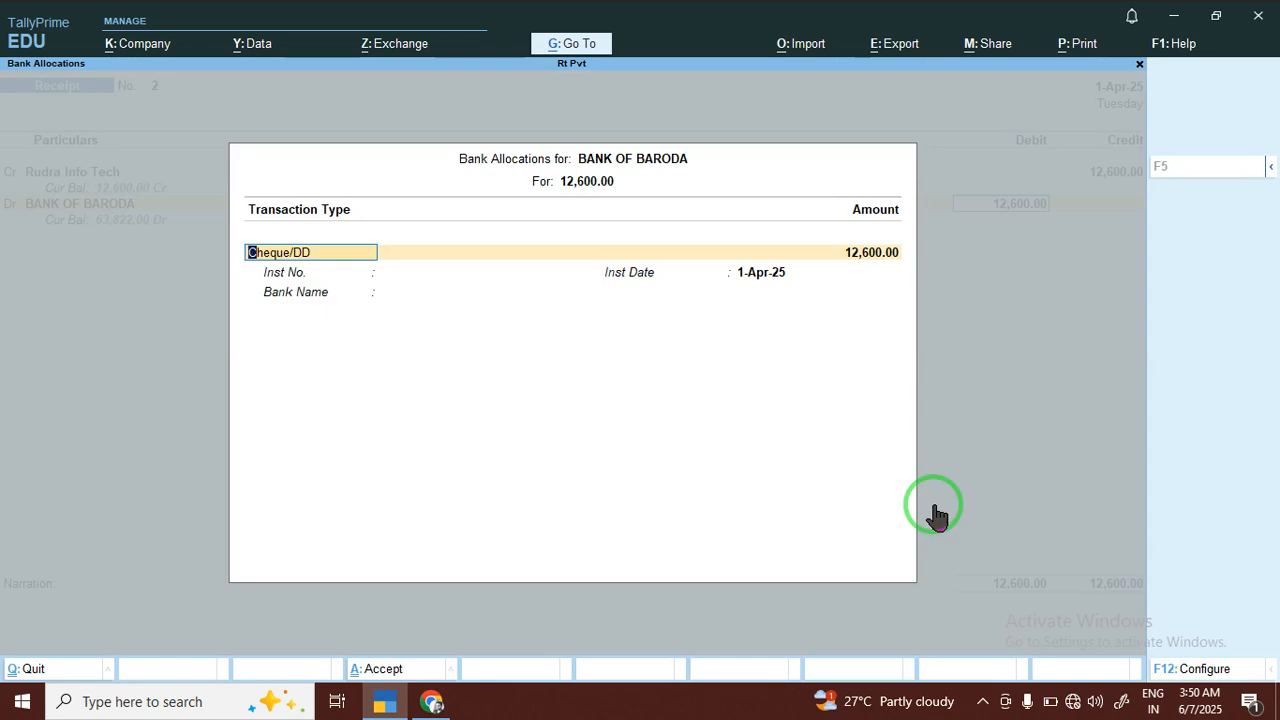
key("Return")
key("Return")
key("Return")
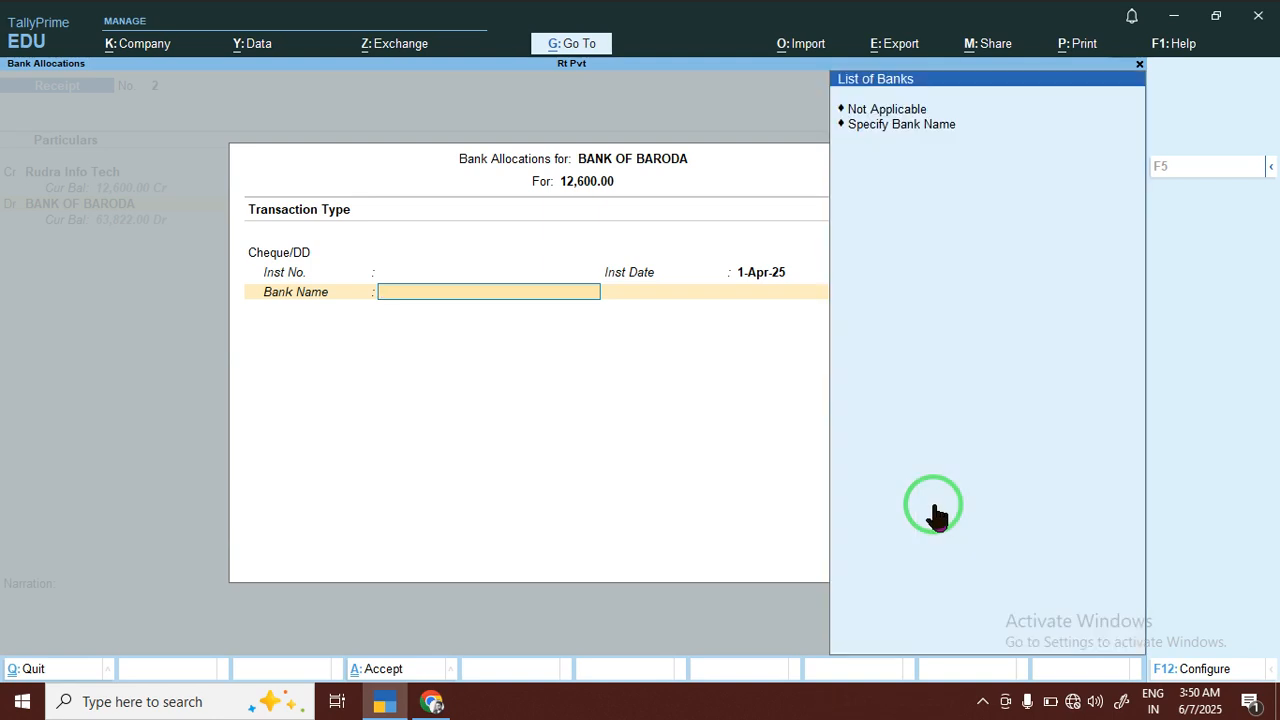
Specify Hdfc as the cheque's bank name and save the receipt voucher without a narration
key("Down")
key("Return")
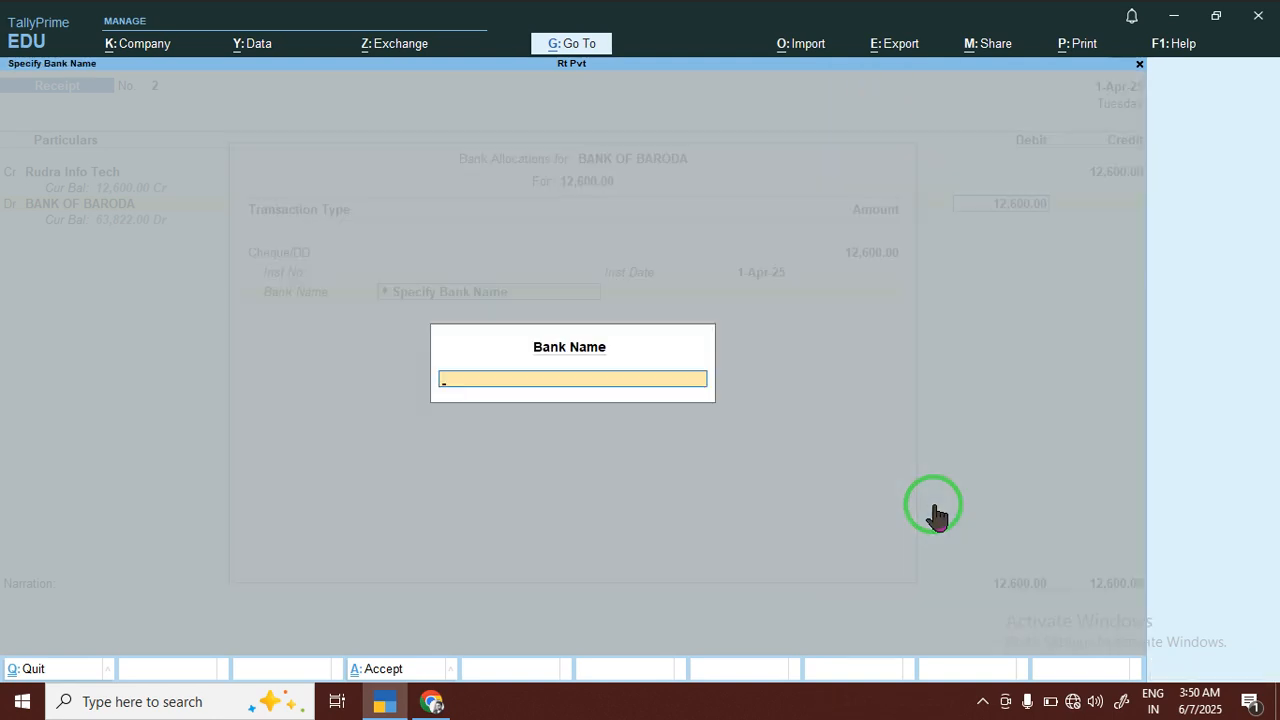
type("D")
key("BackSpace")
type("H")
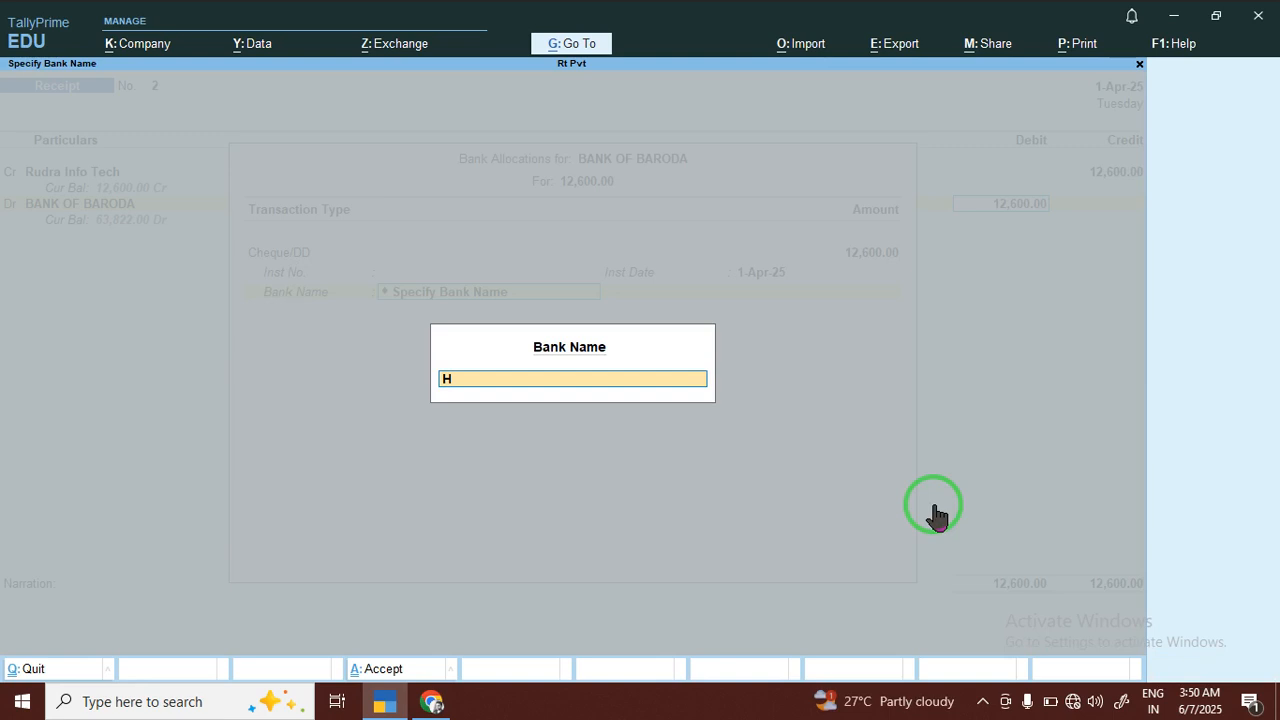
type("dfc")
key("Return")
key("Return")
key("Return")
key("Return")
key("Return")
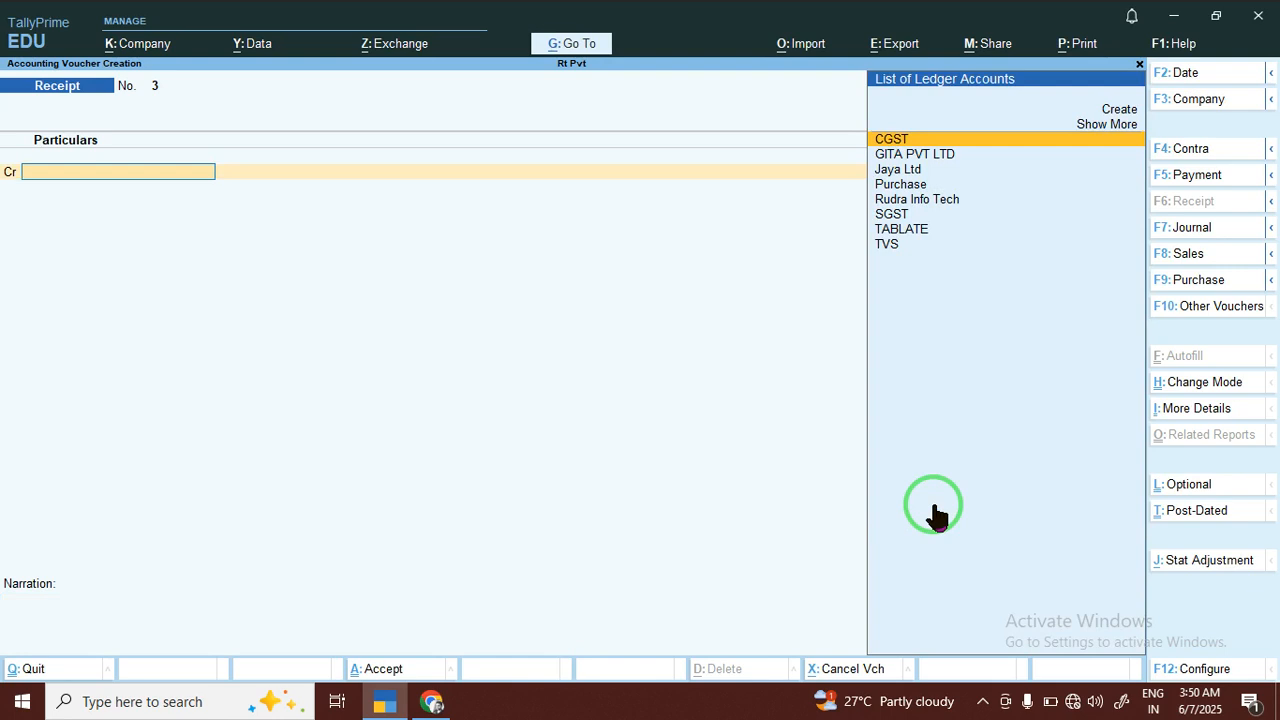
Switch to a payment voucher and start a new ledger named Jaiy Shree Ltd for its debit entry
left_click(1185, 178)
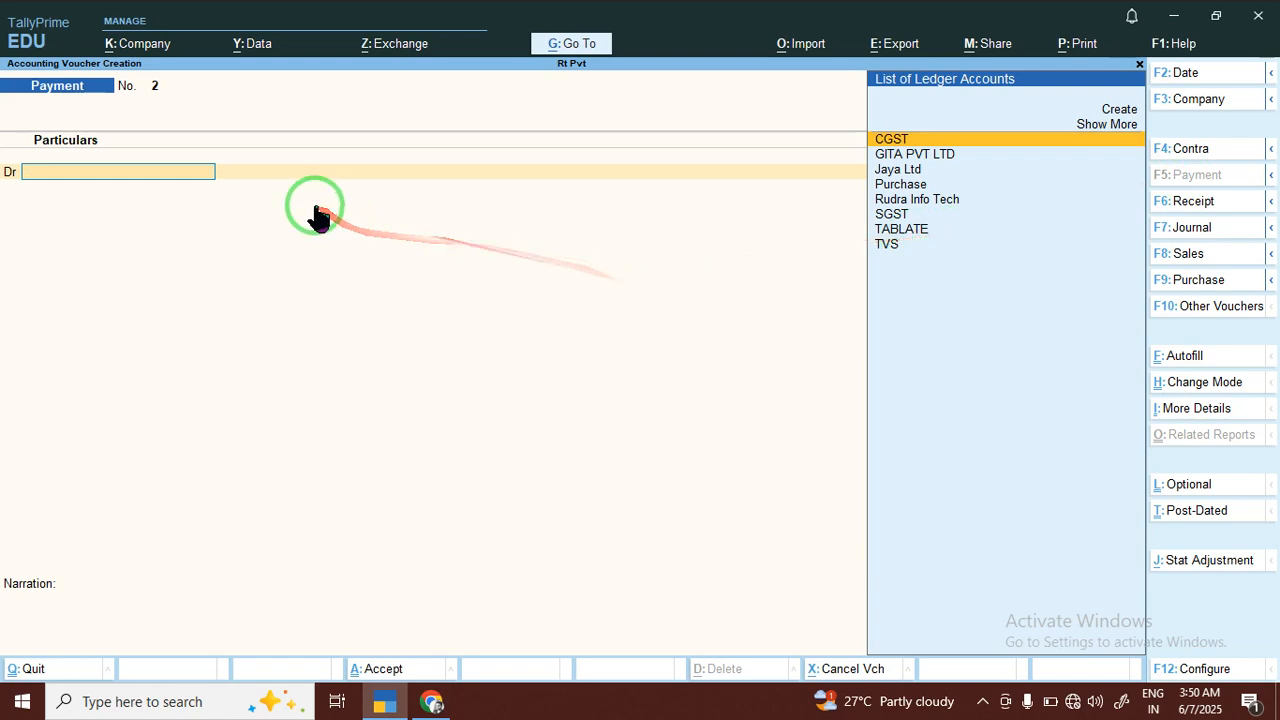
key("alt+c")
type("Jaiy Sh")
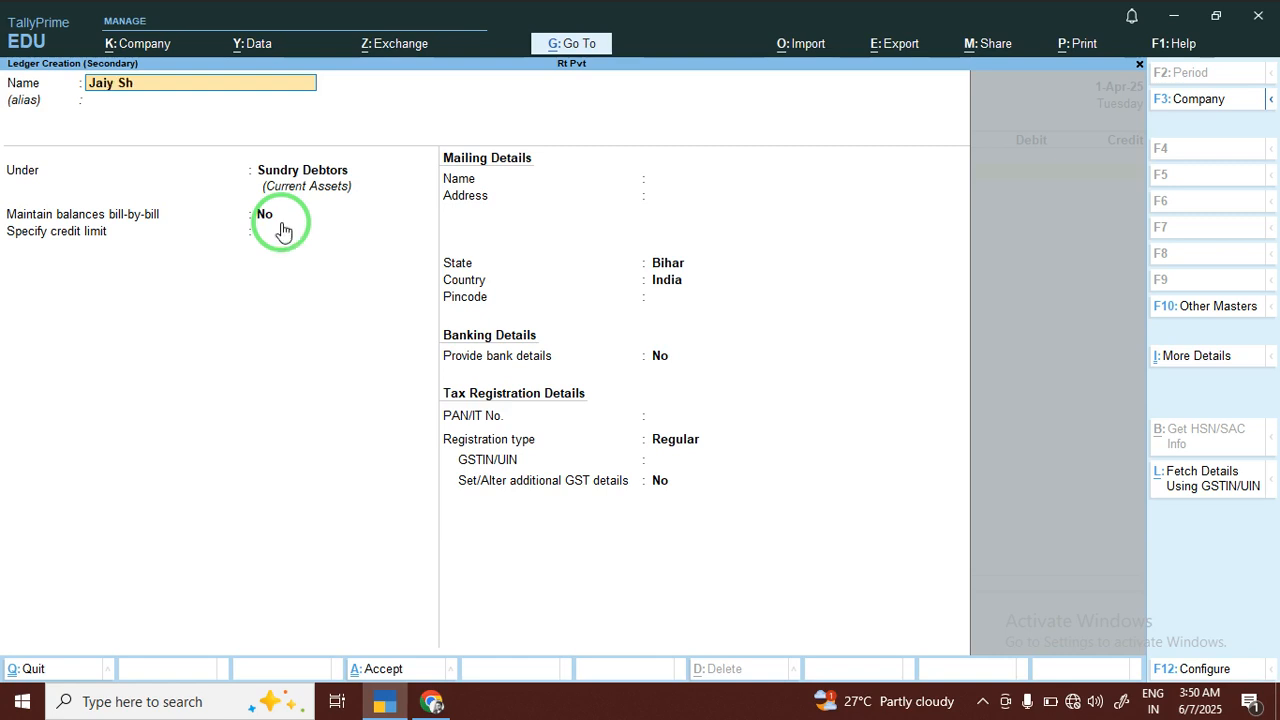
type("ree Ltd")
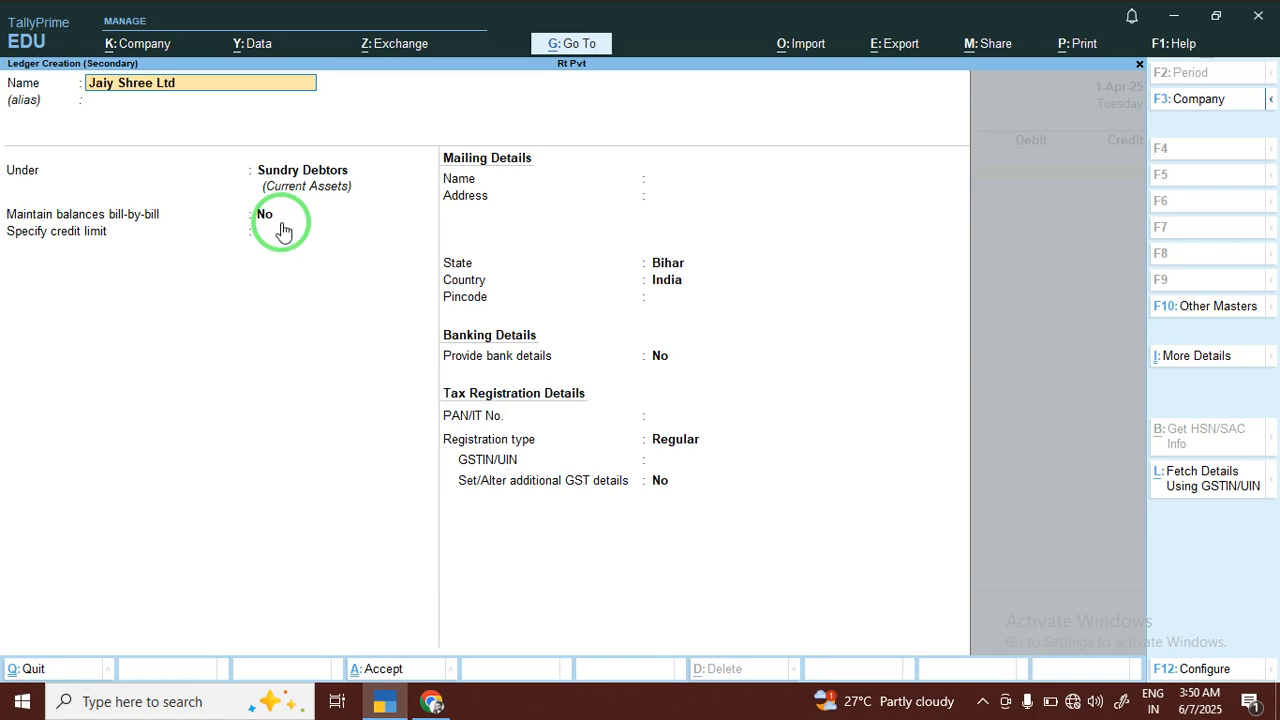
key("Return")
key("Return")
Place the Jaiy Shree Ltd ledger under Sundry Creditors and save it with bill-by-bill off, Regular registration and no GSTIN
type("Su")
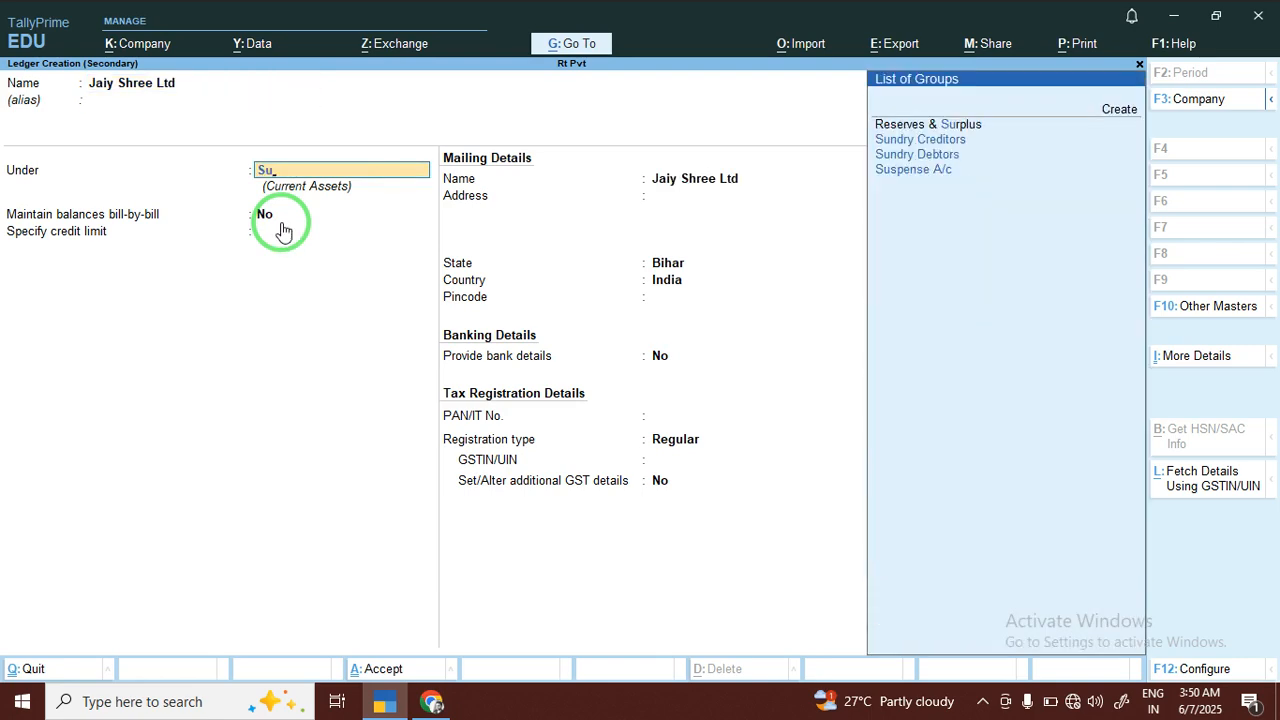
key("Down")
key("Down")
key("Up")
key("Return")
key("Return")
key("Return")
key("Return")
key("Return")
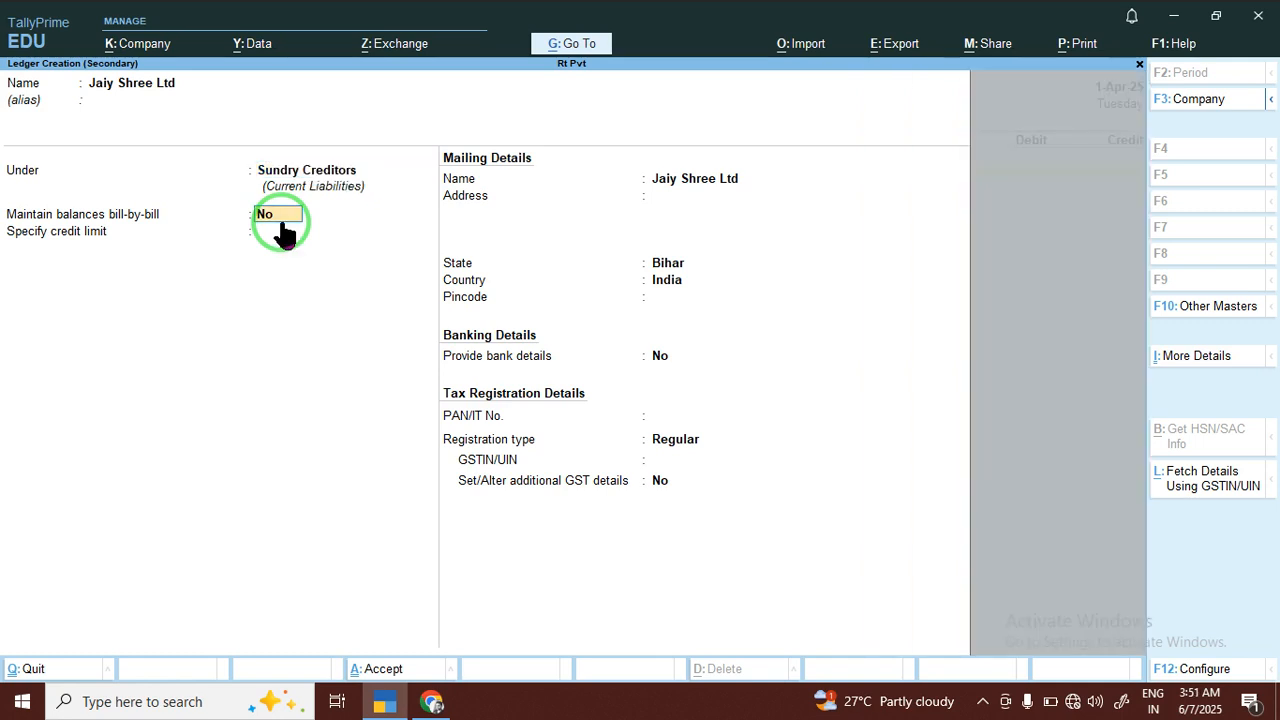
key("Return")
key("Return")
key("Return")
key("Return")
key("Return")
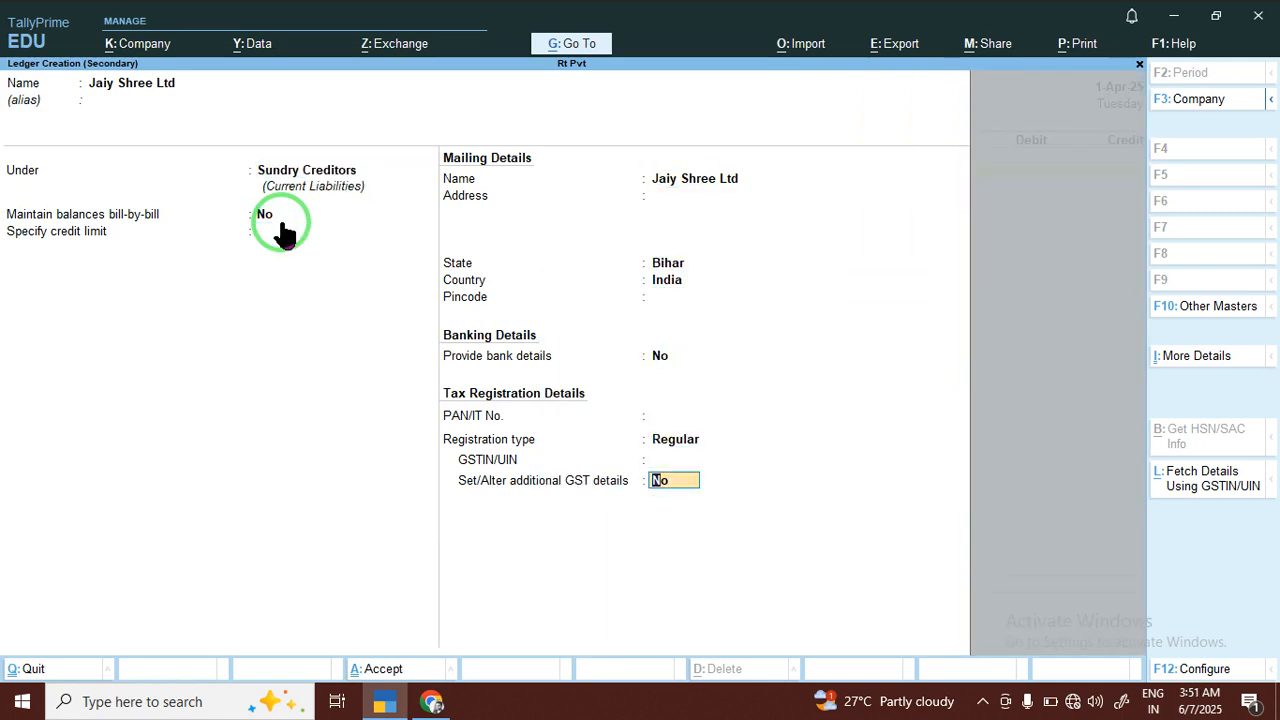
key("Return")
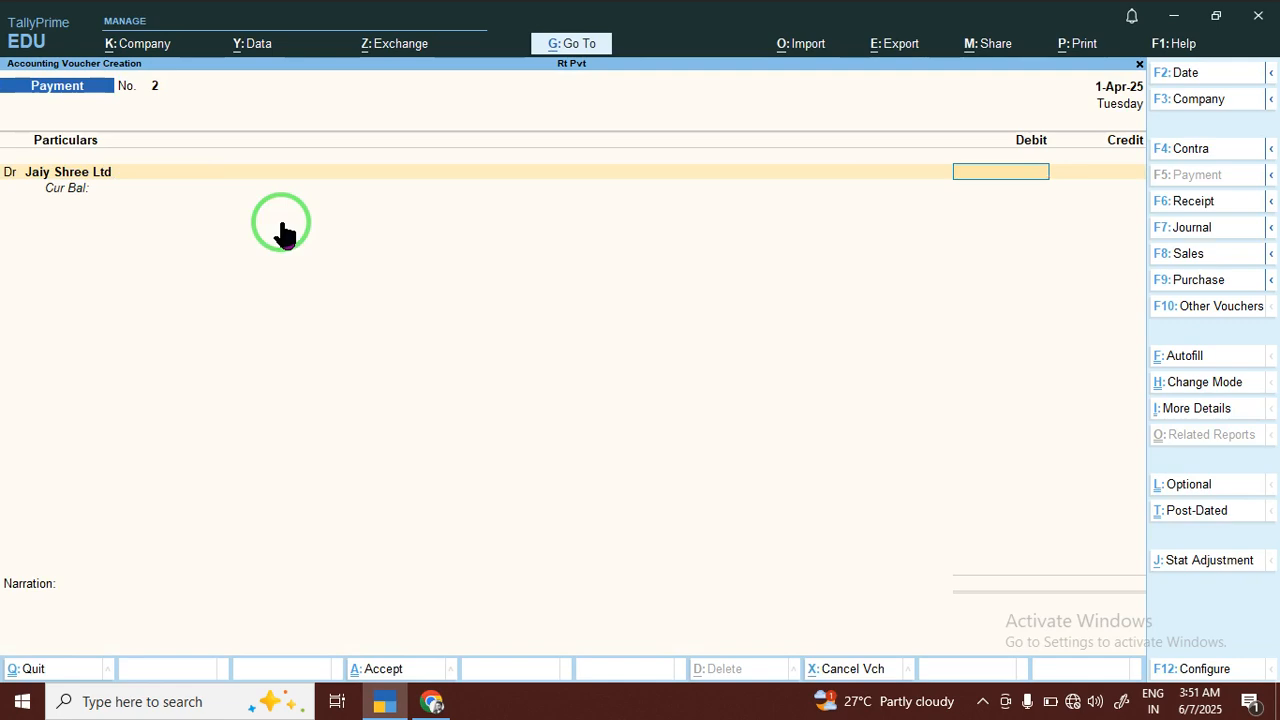
Debit Jaiy Shree Ltd with 4,56,555.00 in the payment voucher
type("456555")
key("Return")
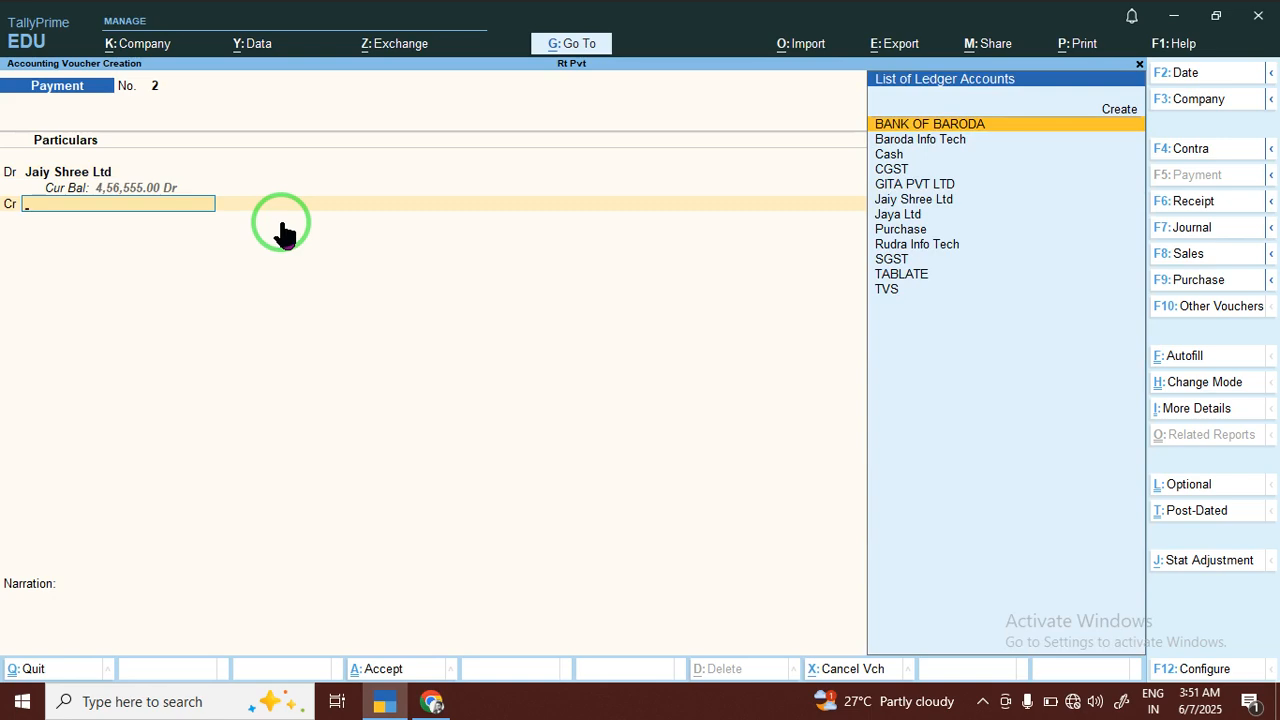
Credit BANK OF BARODA with 4,56,555.00 and save the payment voucher without a narration
key("Return")
key("Return")
key("Return")
key("Return")
key("Return")
key("Return")
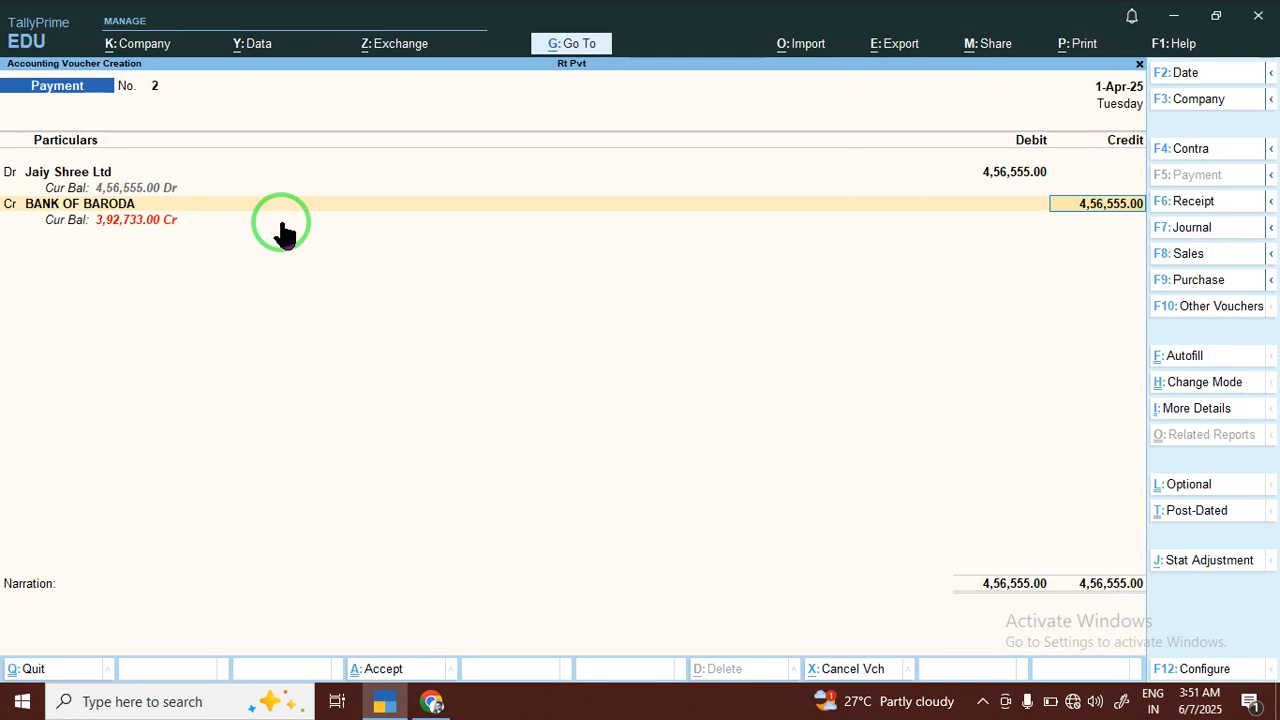
key("Return")
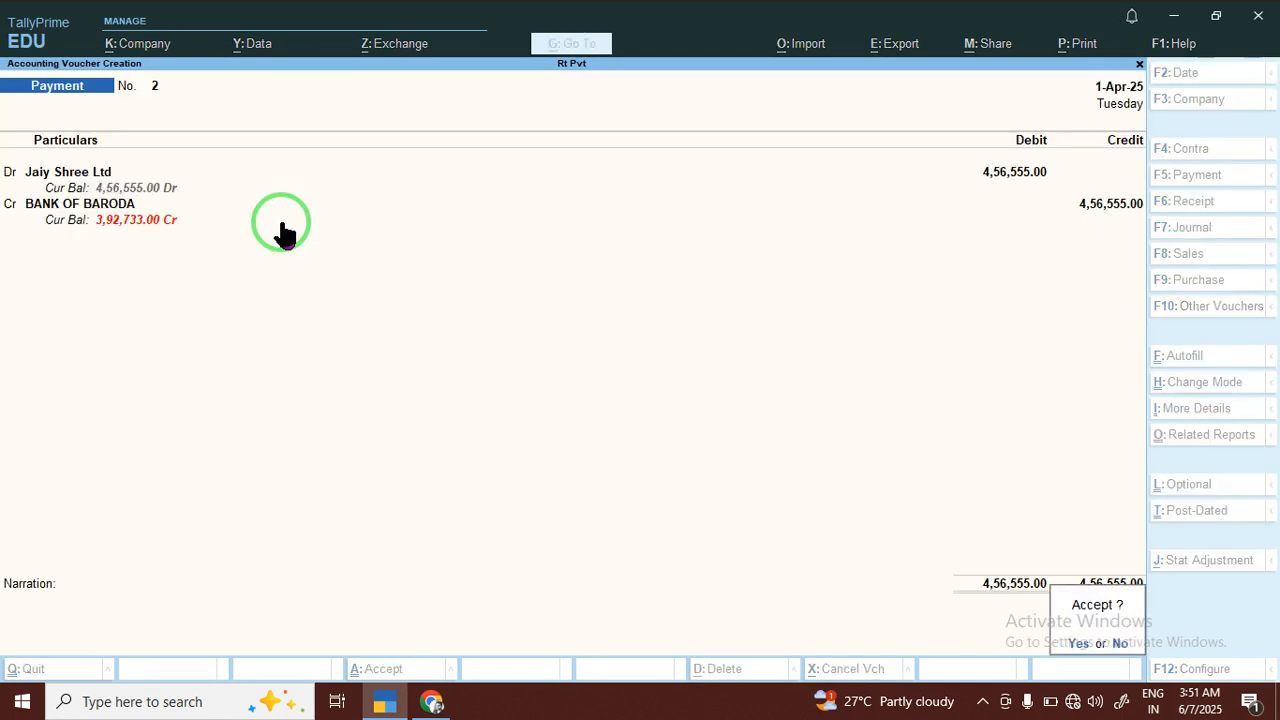
key("Return")
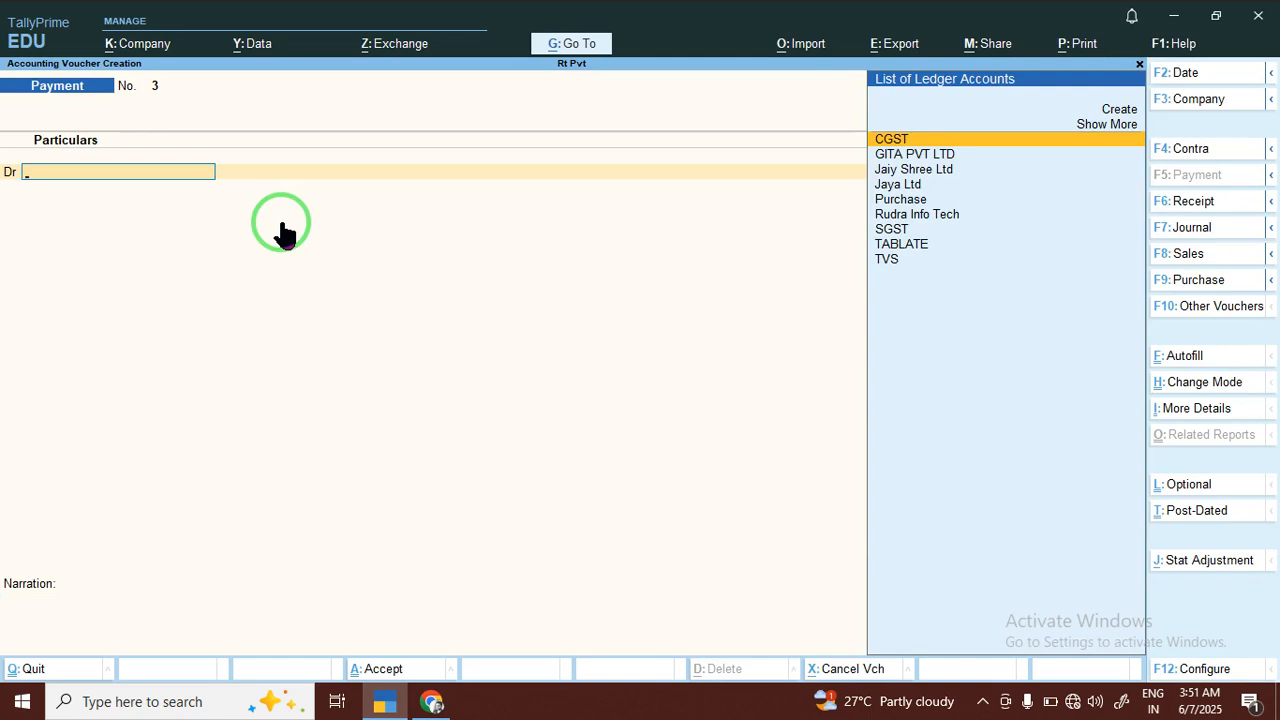
Start a new ledger named Salary for the next payment's debit entry and place it under Indirect Expenses
key("alt+c")
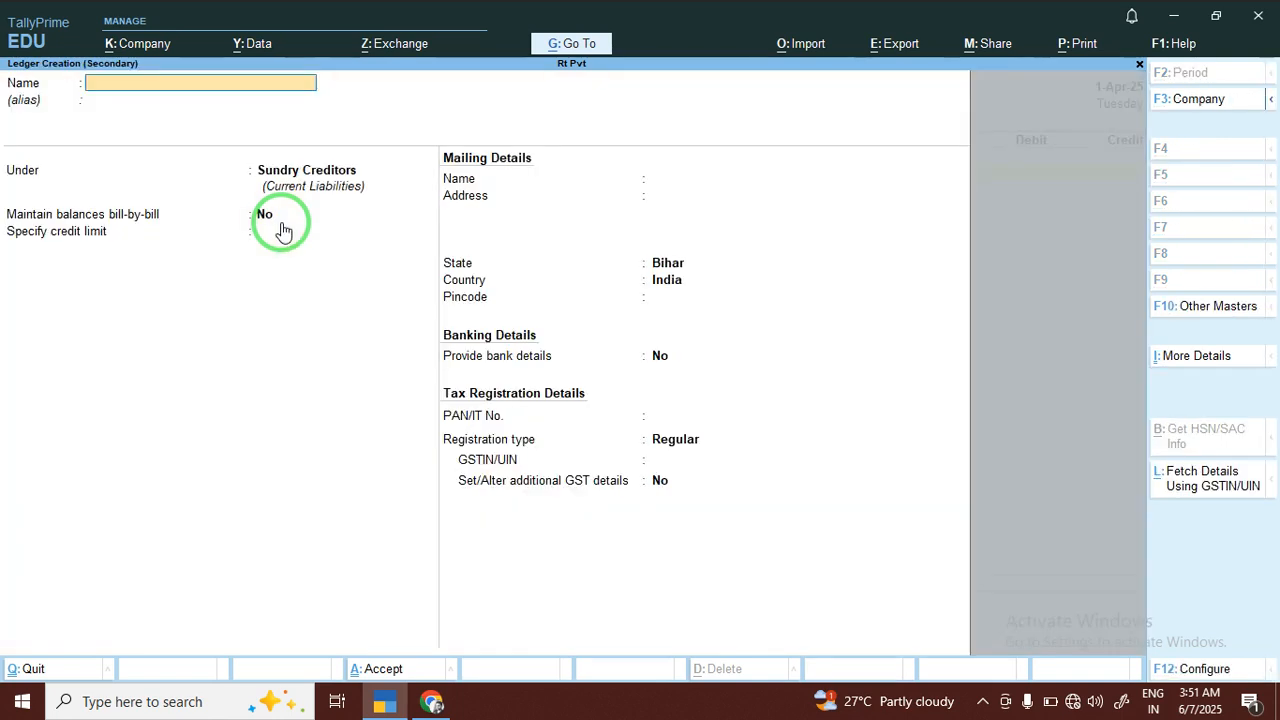
type("Salary")
key("Return")
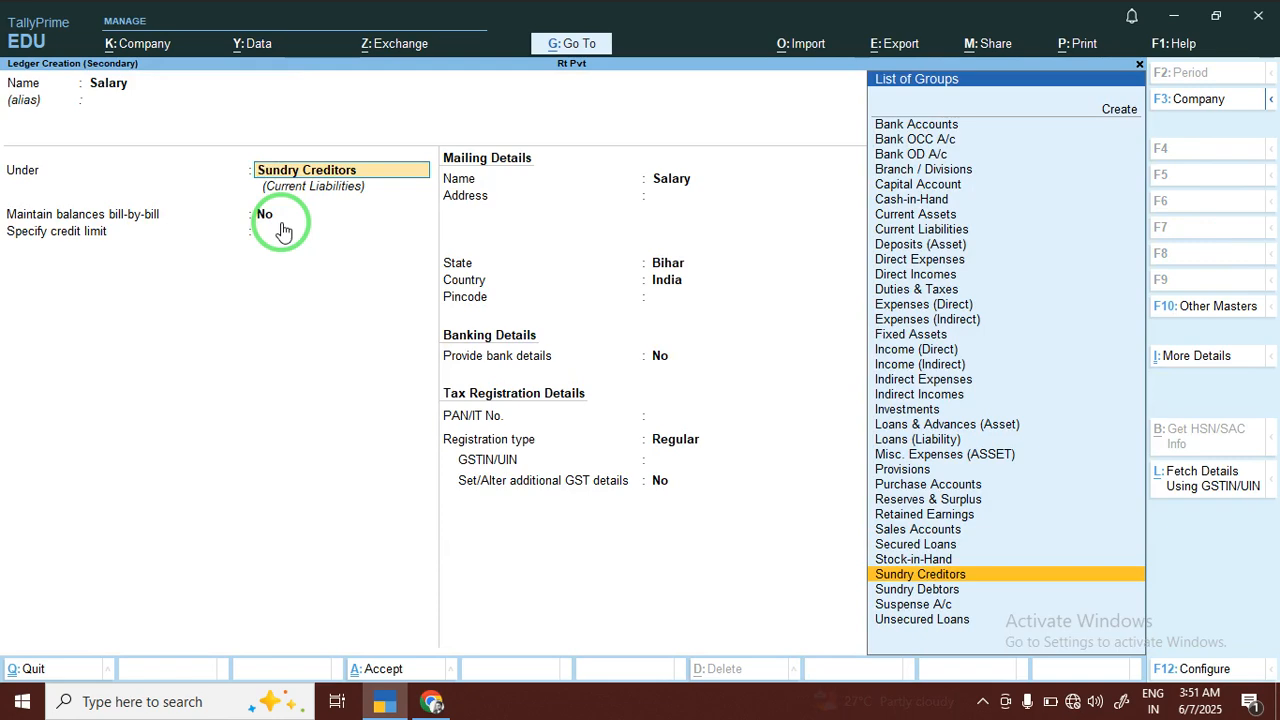
type("In")
key("Down")
key("Down")
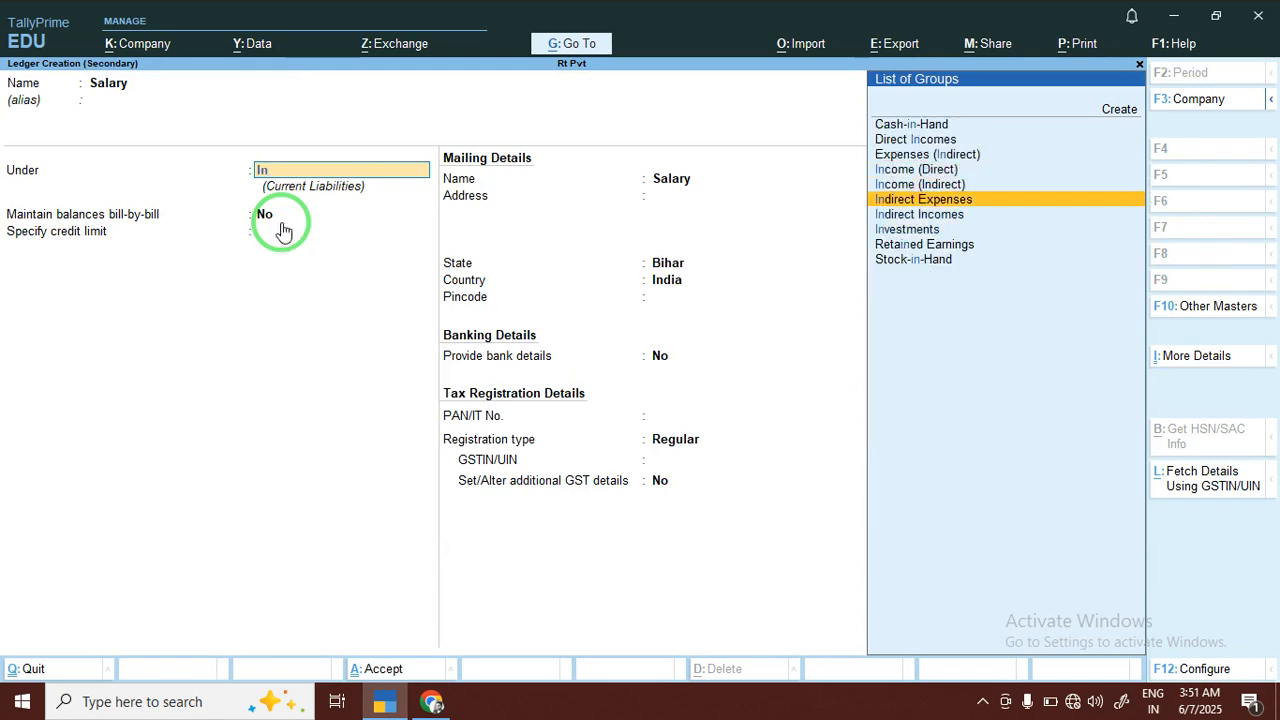
key("Return")
key("Return")
key("Return")
key("Return")
key("Return")
key("Return")
key("Return")
key("Return")
key("Return")
key("Return")
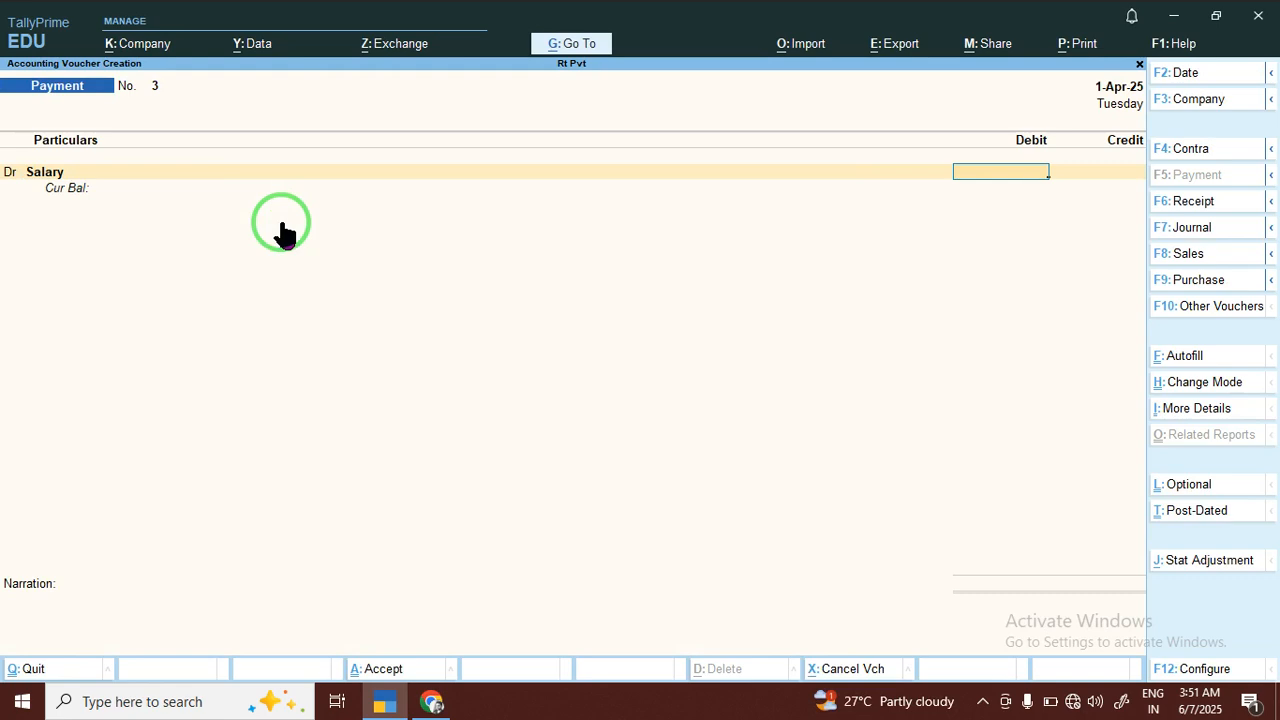
Debit Salary with 2,000.00 in the payment voucher
type("2000")
key("Return")
key("Return")
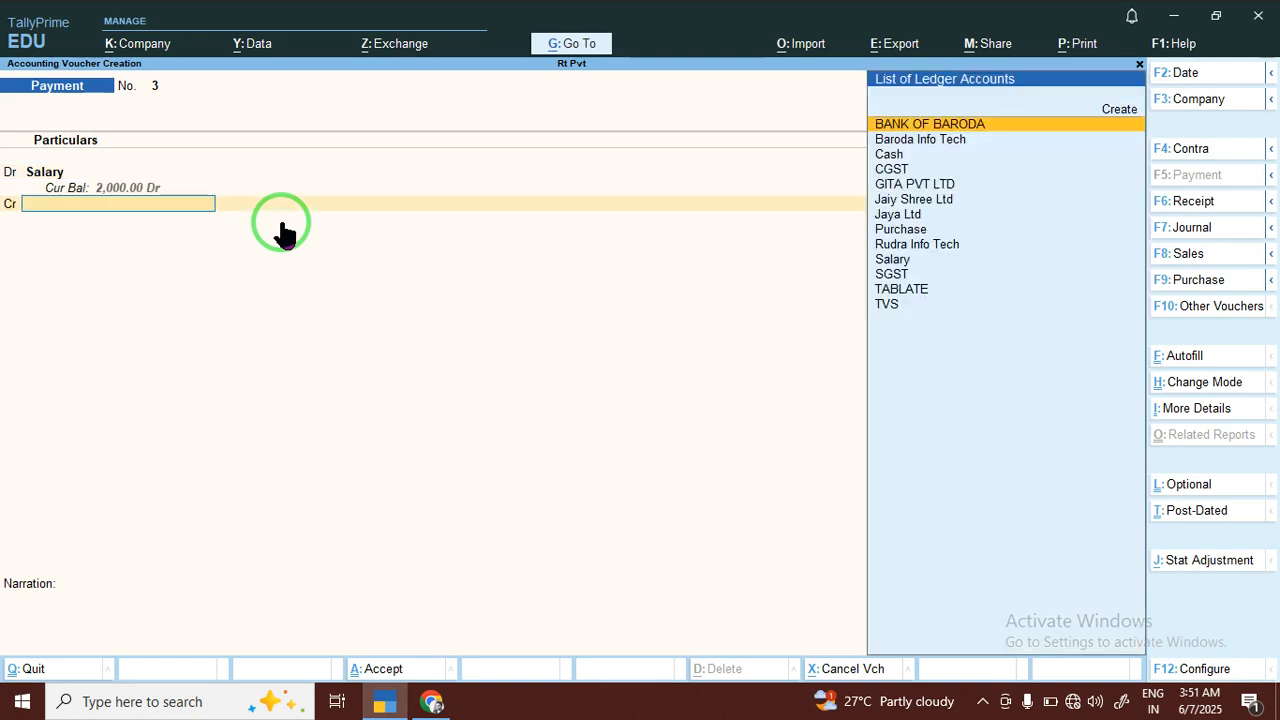
Credit BANK OF BARODA with 2,000.00 and save the salary payment voucher without a narration
key("Return")
key("Return")
key("Return")
key("Return")
key("Return")
key("Return")
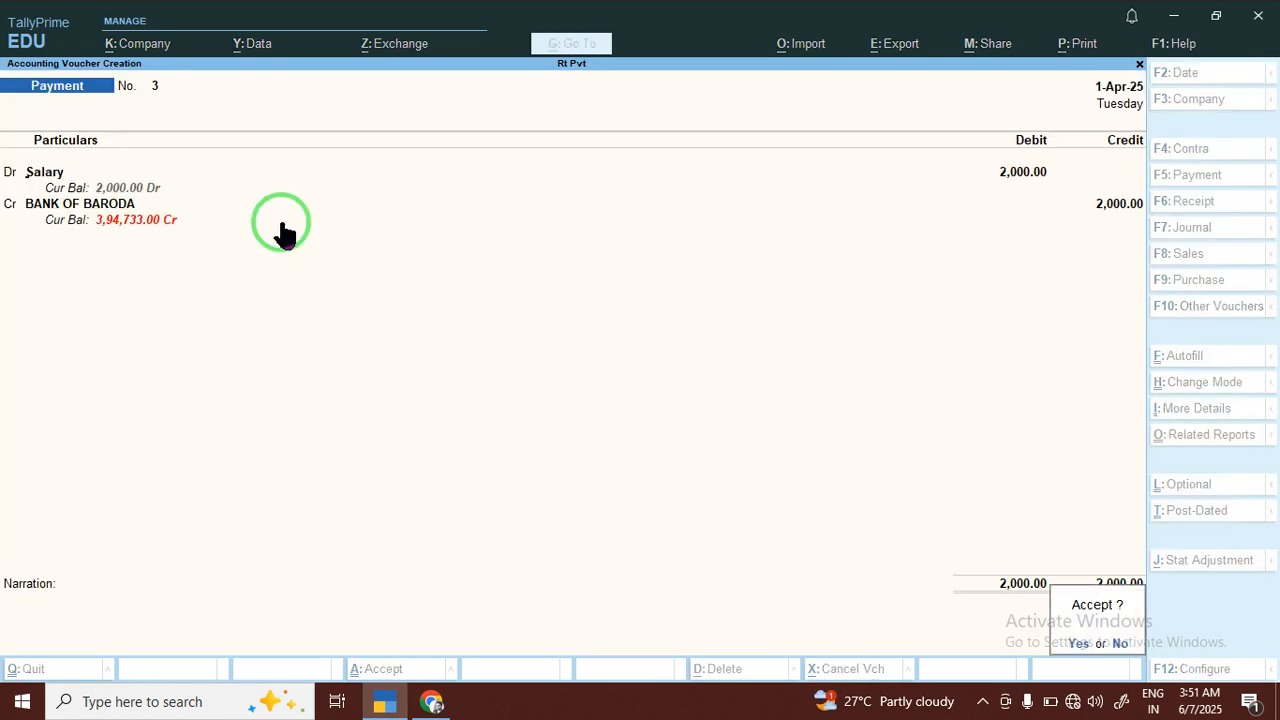
key("Return")
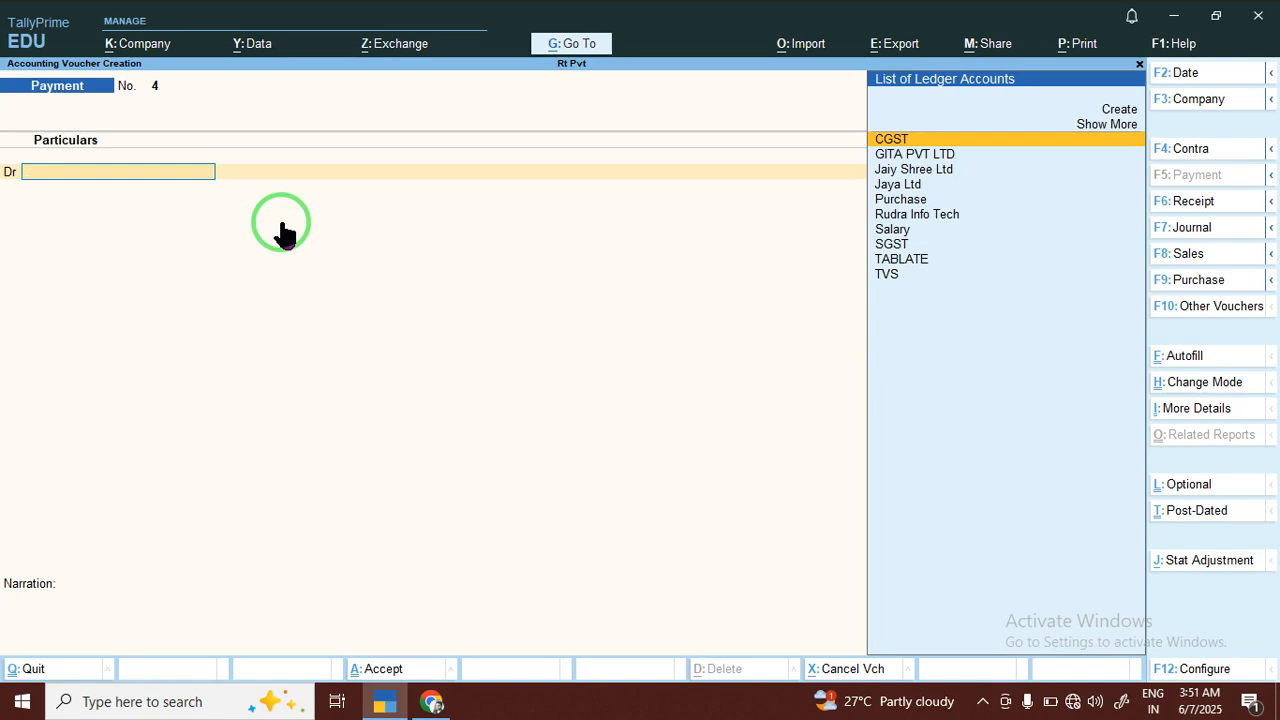